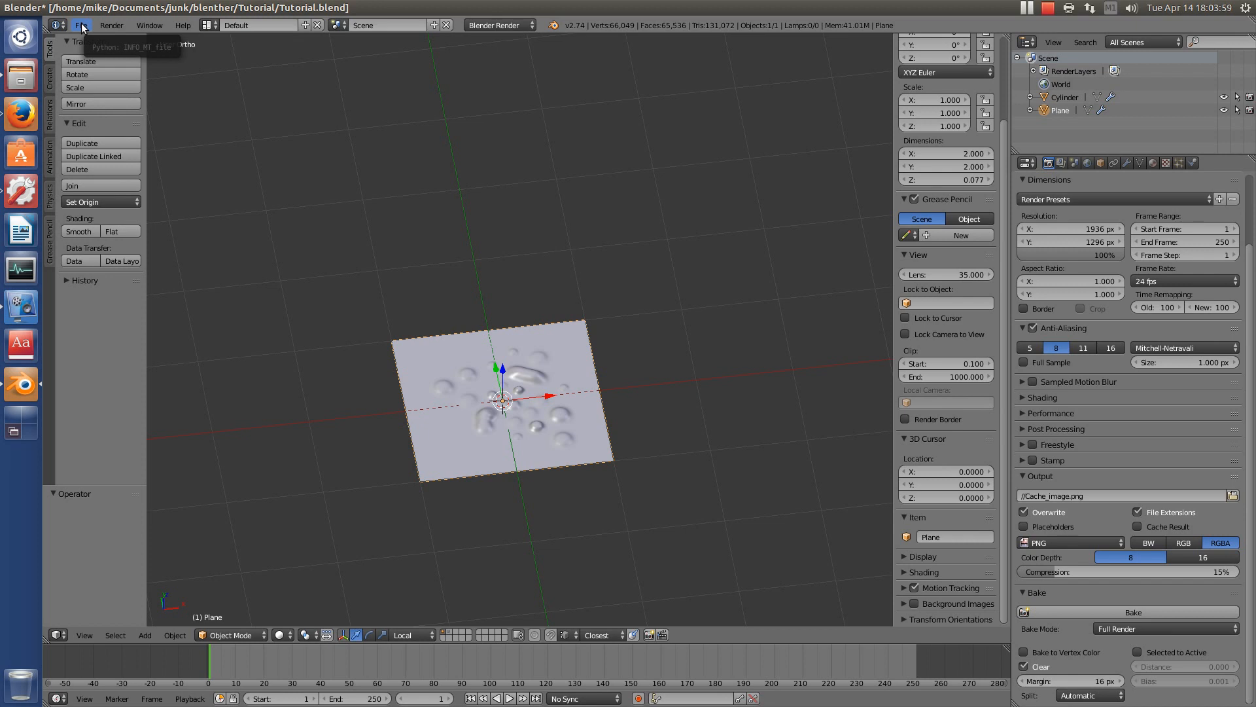
- Install the add-on file DryBrush_addon.py from the Tutorial folder through the user preferences
click(82, 28)
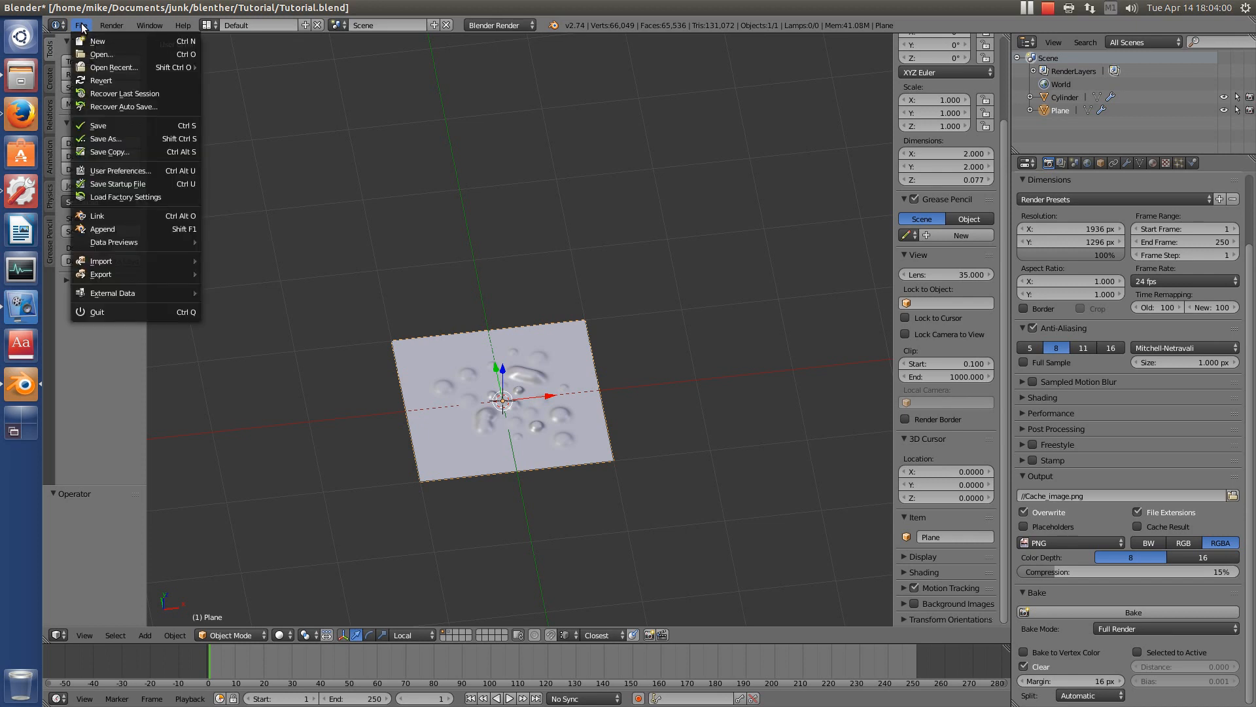
click(108, 170)
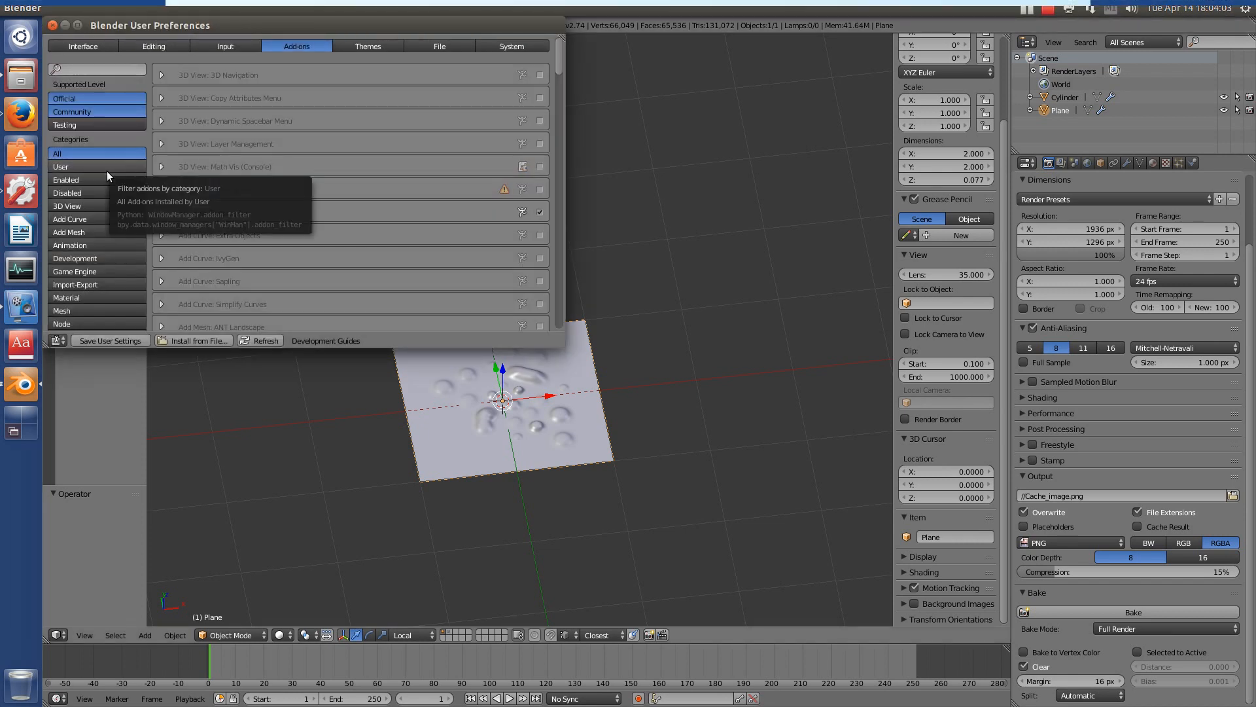
click(191, 339)
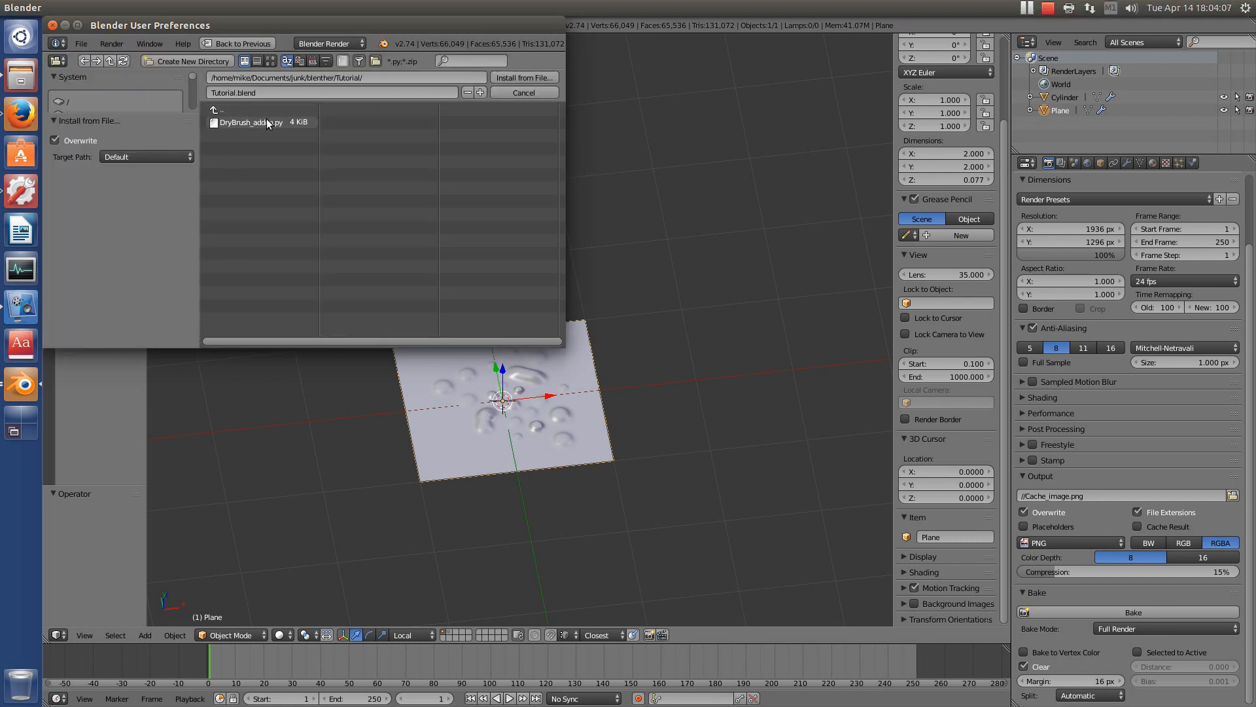
click(230, 111)
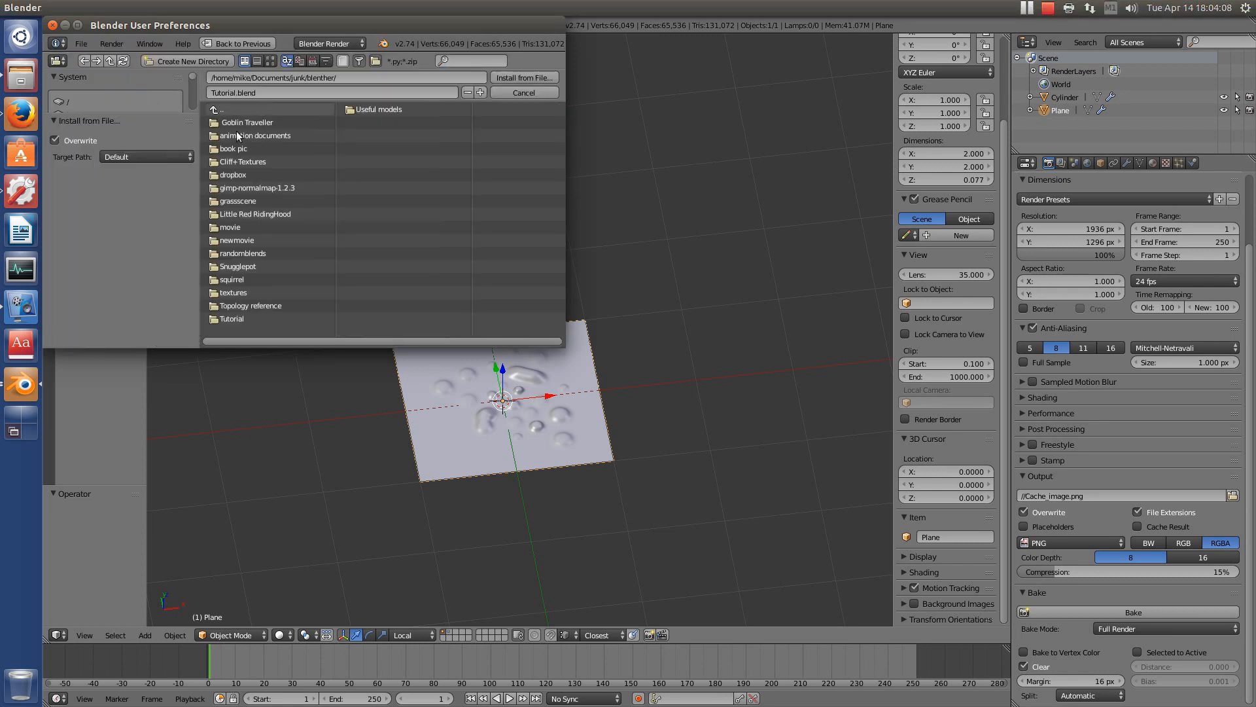
click(236, 319)
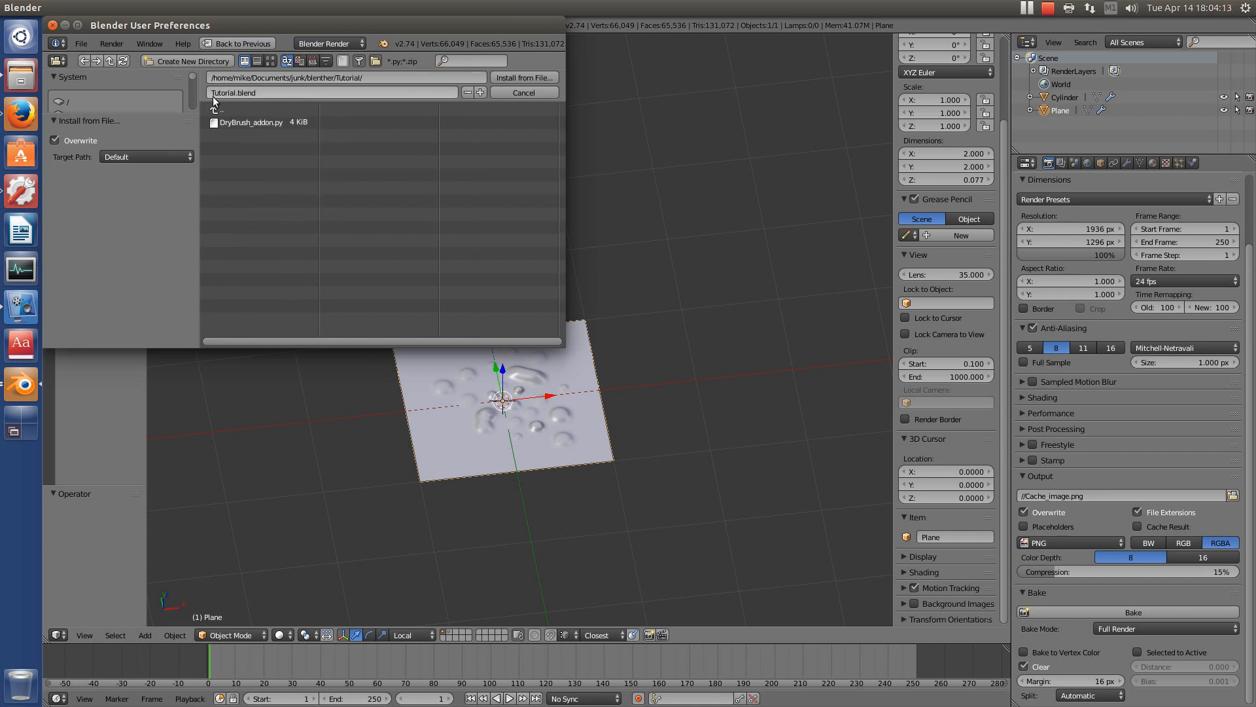
click(240, 122)
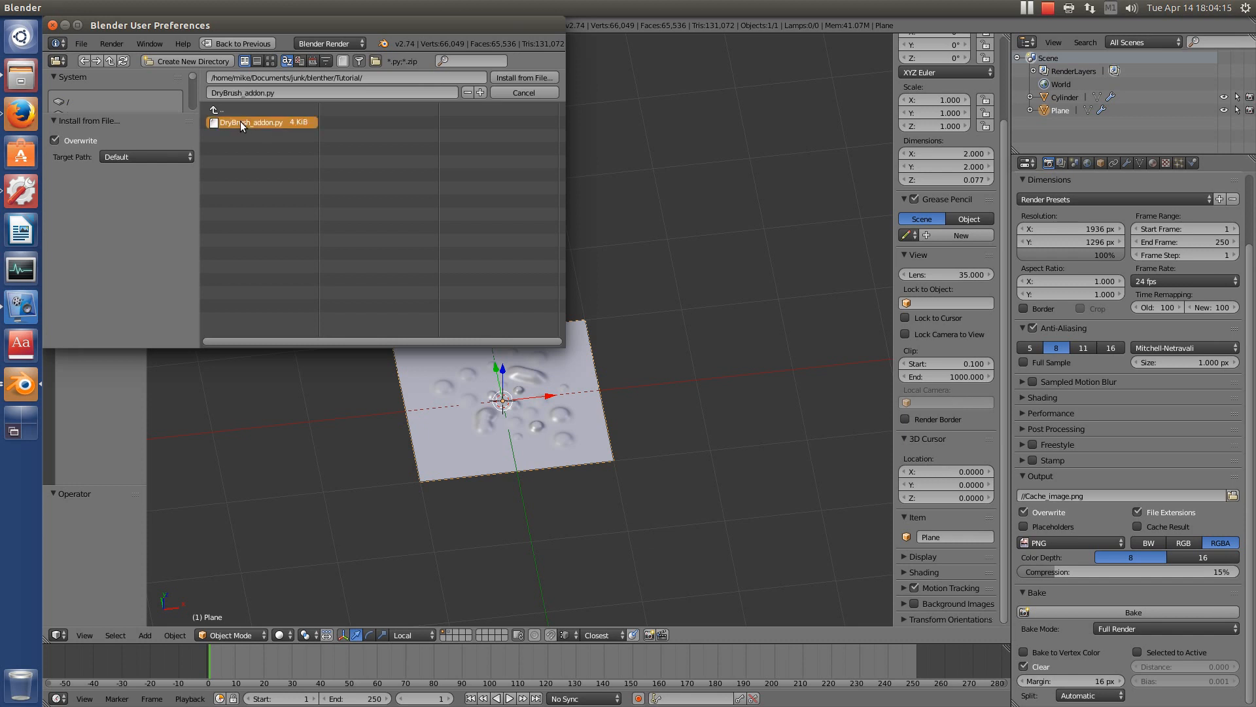
click(516, 78)
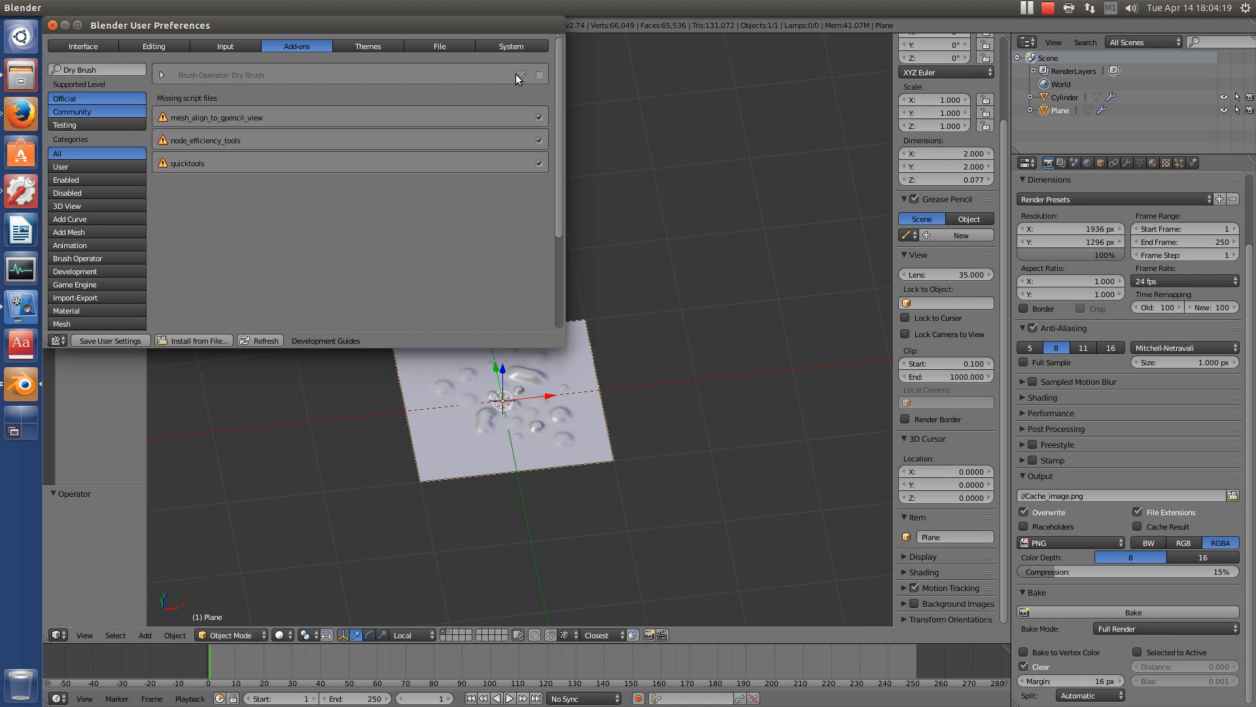
- Show the details of the Dry Brush add-on, enable it and leave the user preferences
click(163, 75)
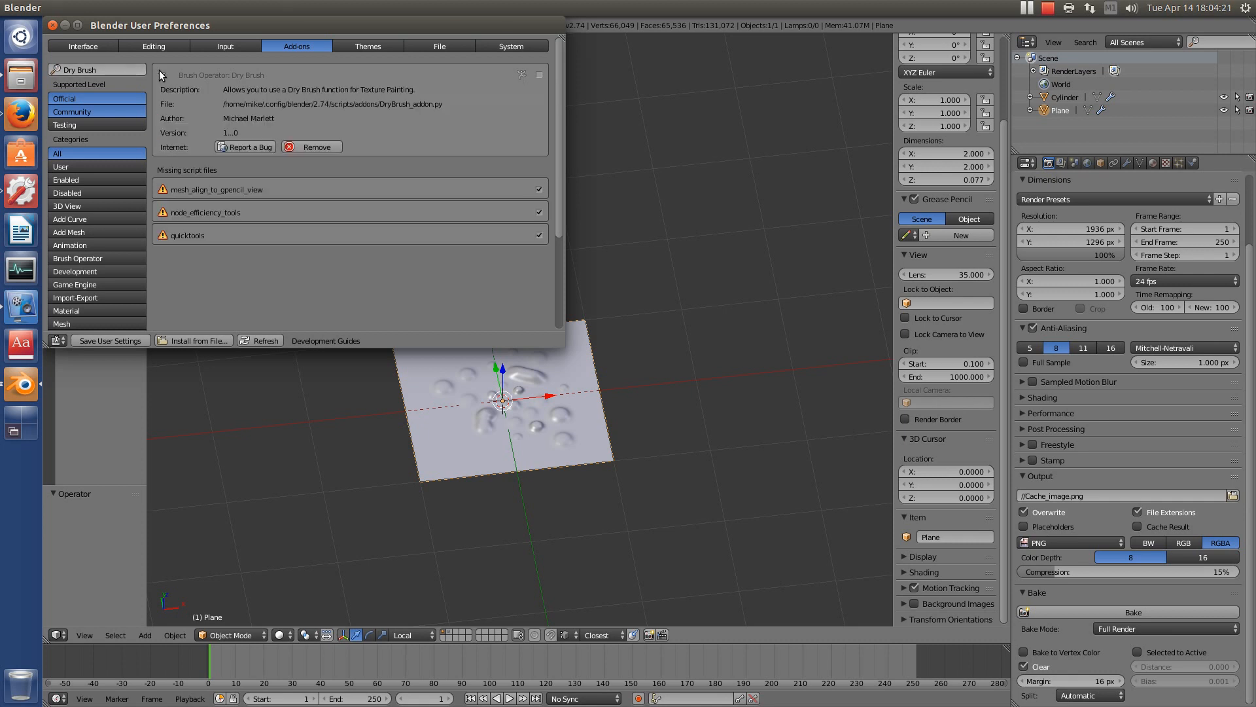
click(540, 74)
click(847, 5)
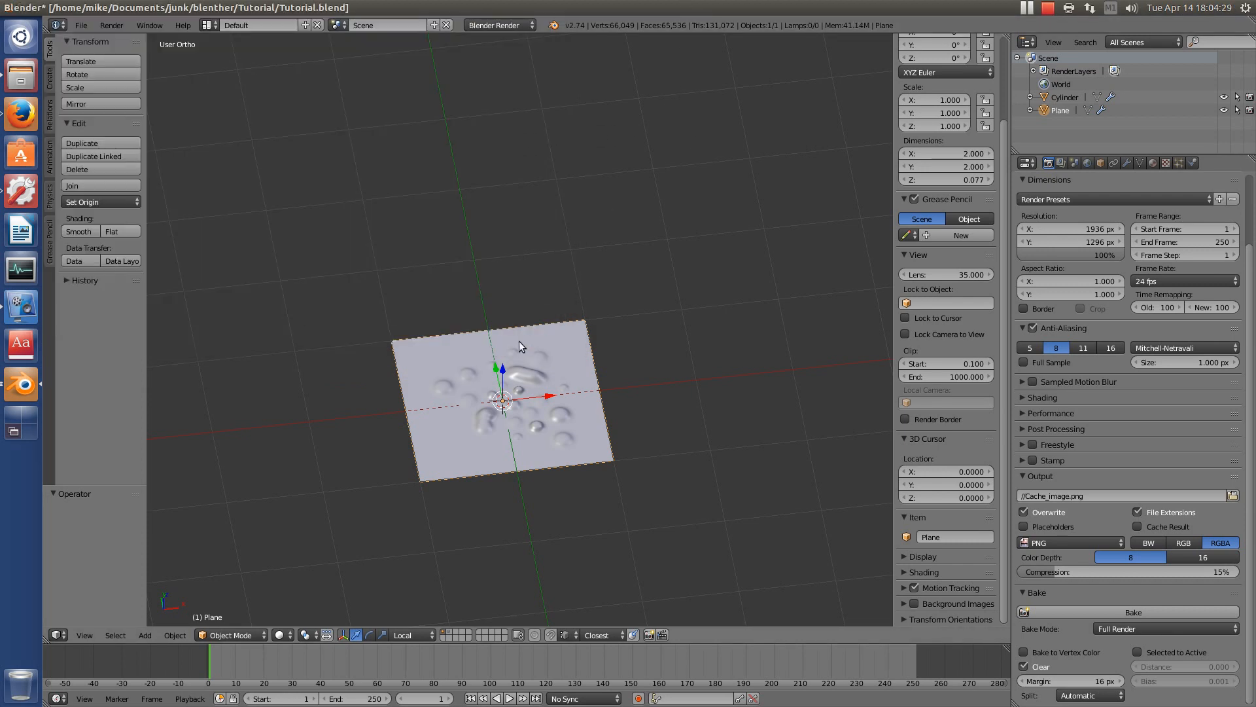
- Split the 3D view vertically and switch the new area to the UV/Image Editor
scroll(521, 399, up, 3)
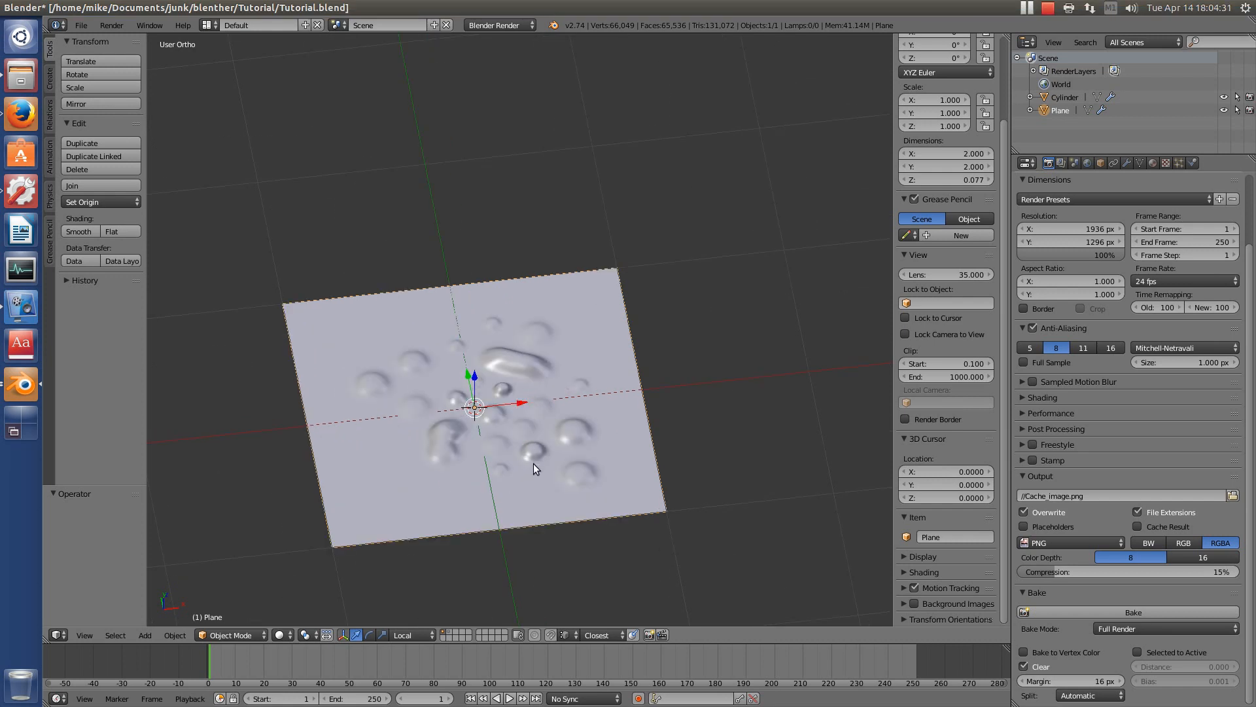
middle_drag(504, 434, 493, 361)
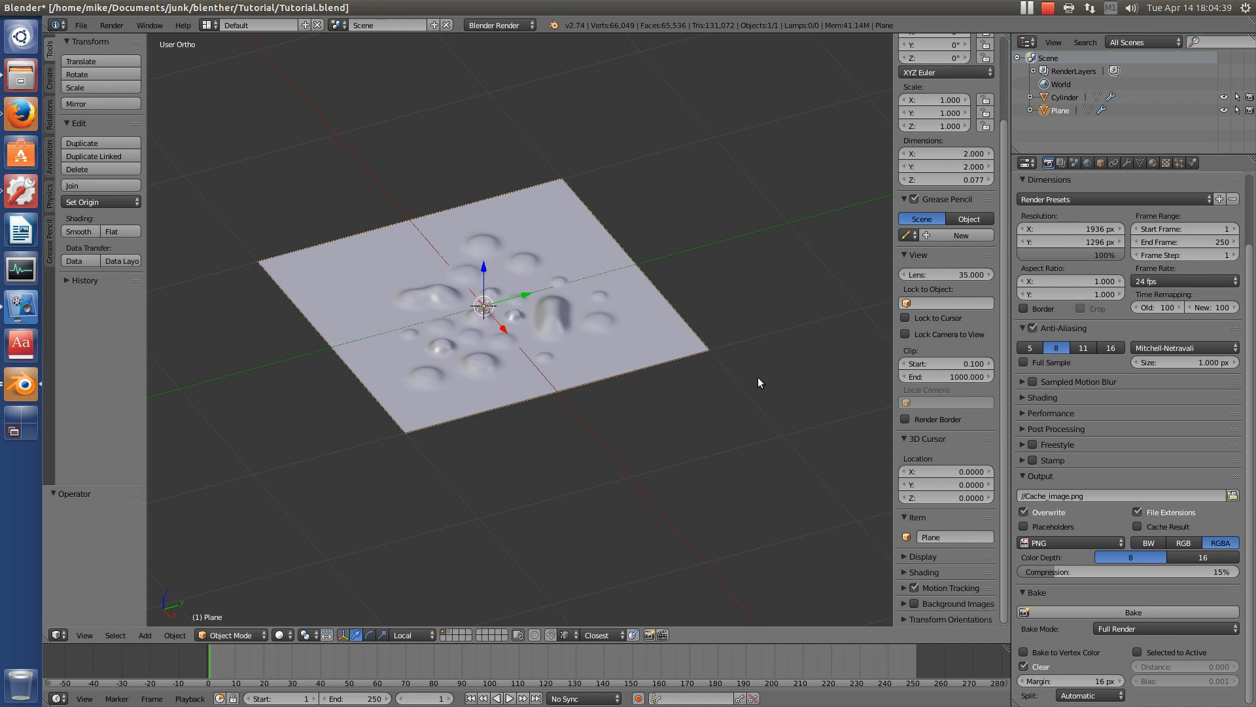
drag(1006, 35, 648, 99)
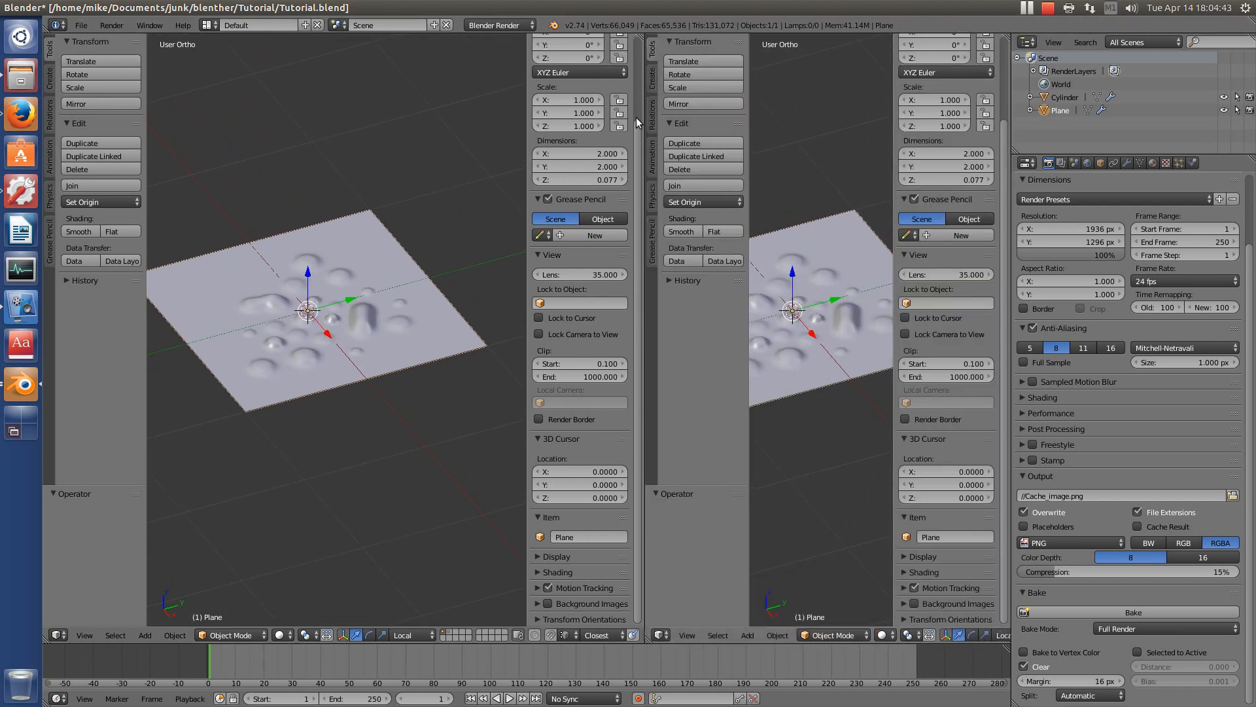
click(659, 635)
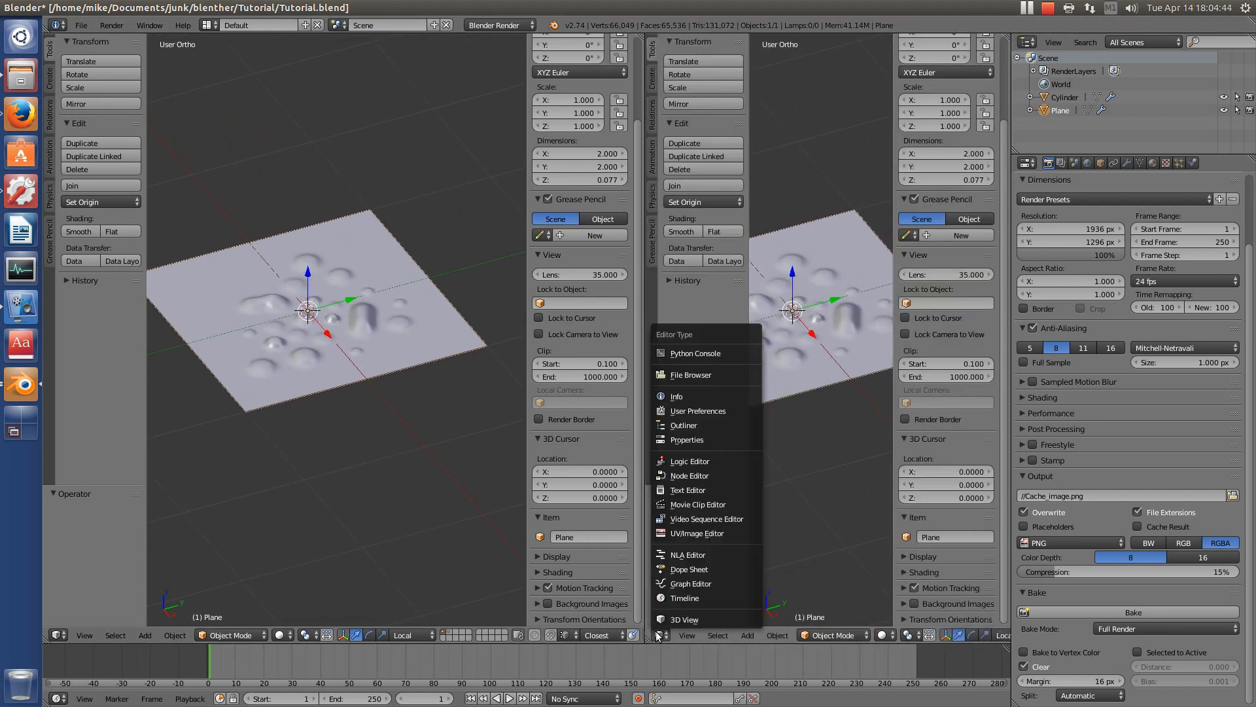
click(708, 532)
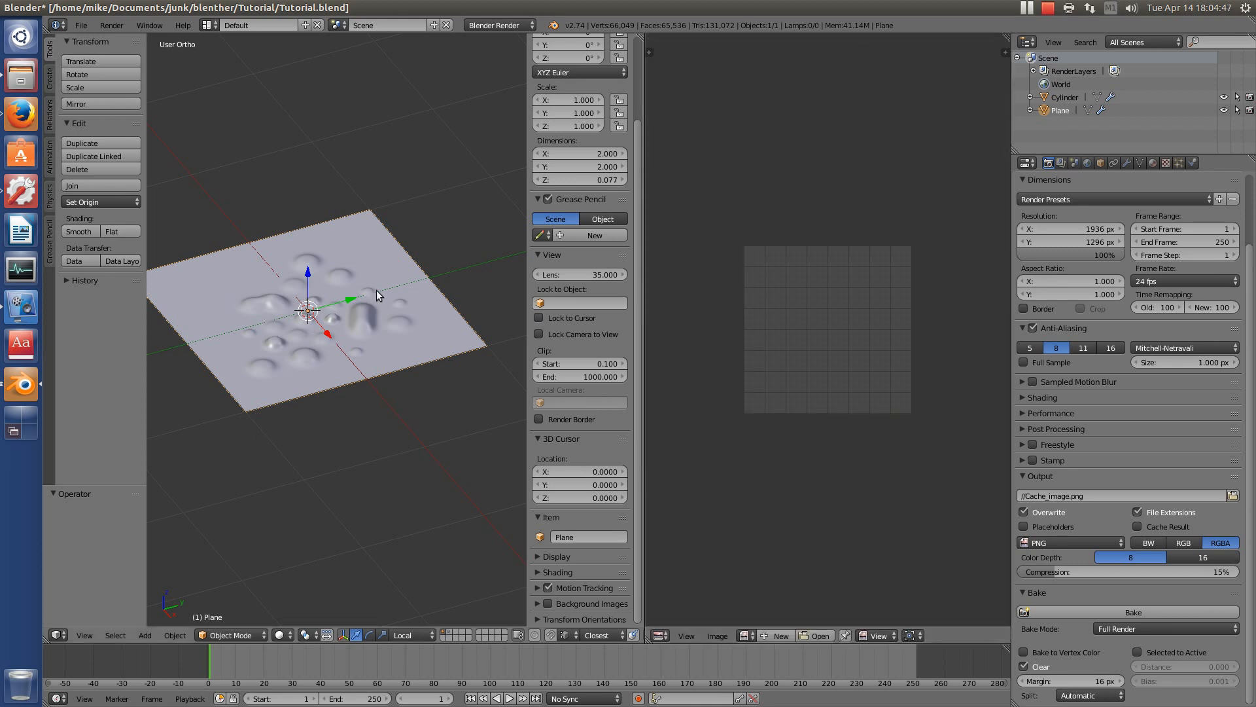
- Unwrap the plane's single face in Edit Mode using the Unwrap operation
key(Tab)
click(481, 289)
key(u)
click(427, 300)
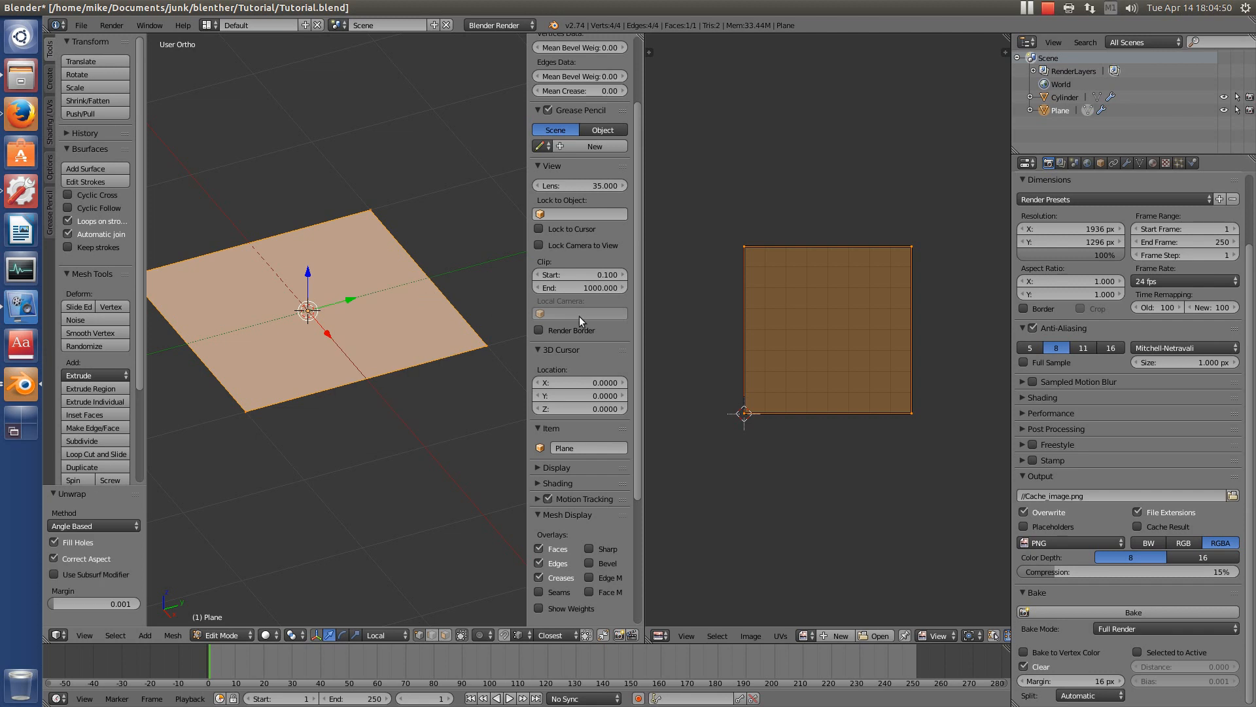
- Create a new blank 1024 x 1024 px image named disp_plane for the unwrapped plane
click(828, 636)
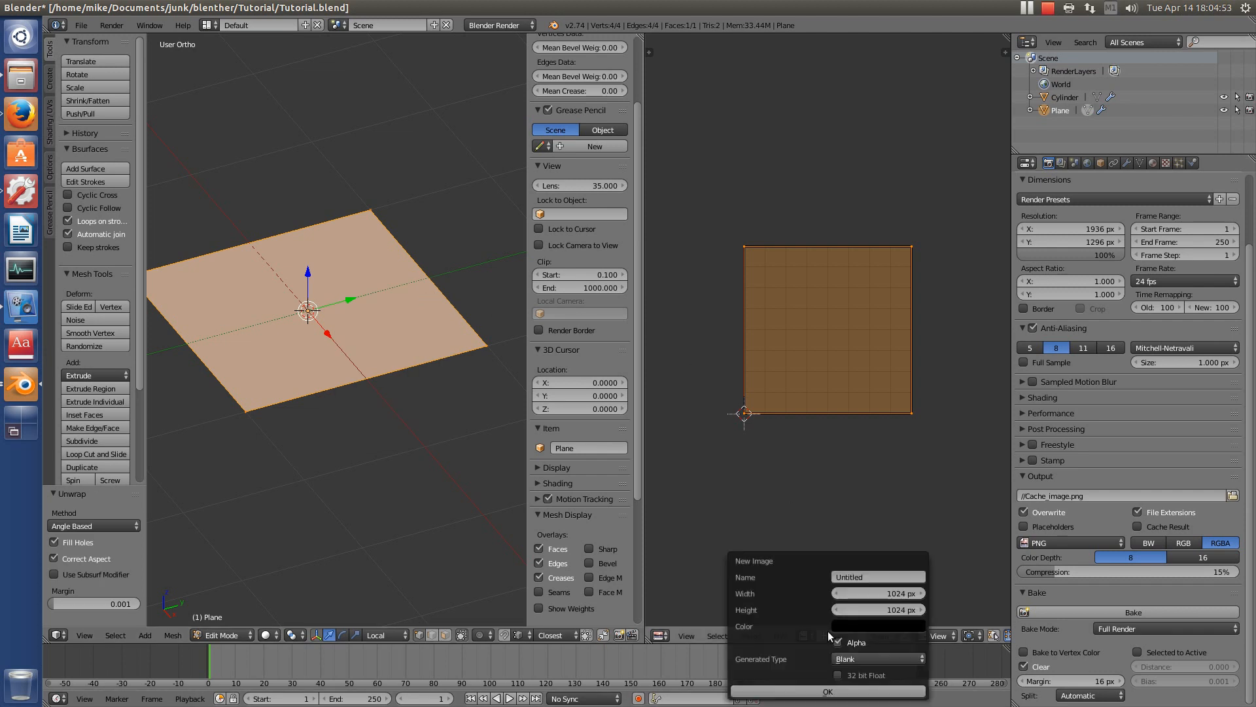
click(882, 570)
key(BackSpace)
text(disp_plane)
click(845, 692)
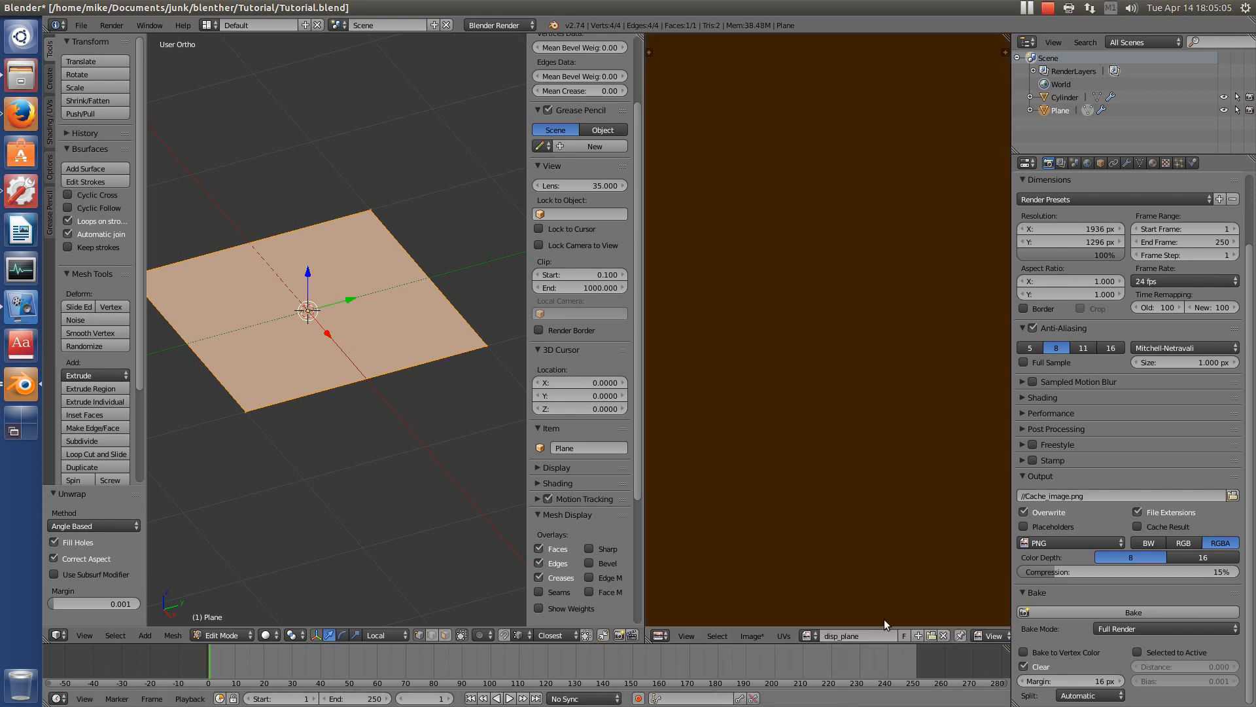
- Return the plane to Object Mode and set its Multires modifier's preview level to 0
key(Tab)
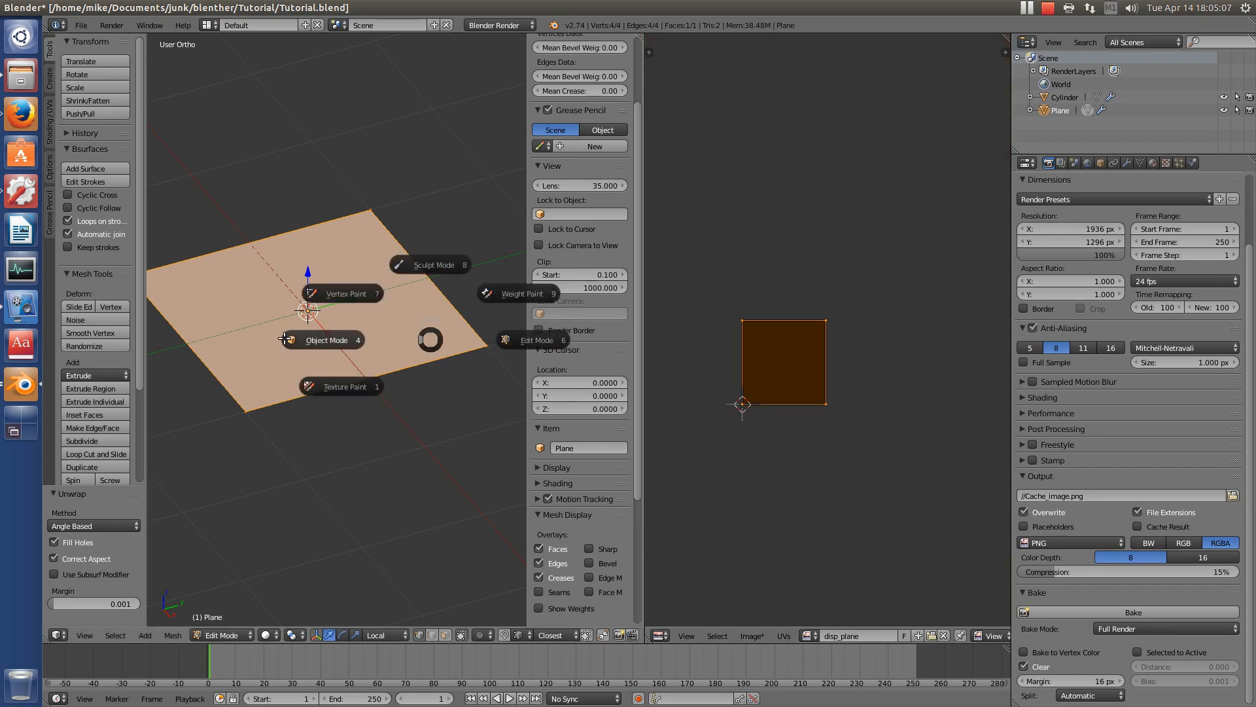
click(288, 340)
middle_drag(296, 372, 379, 316)
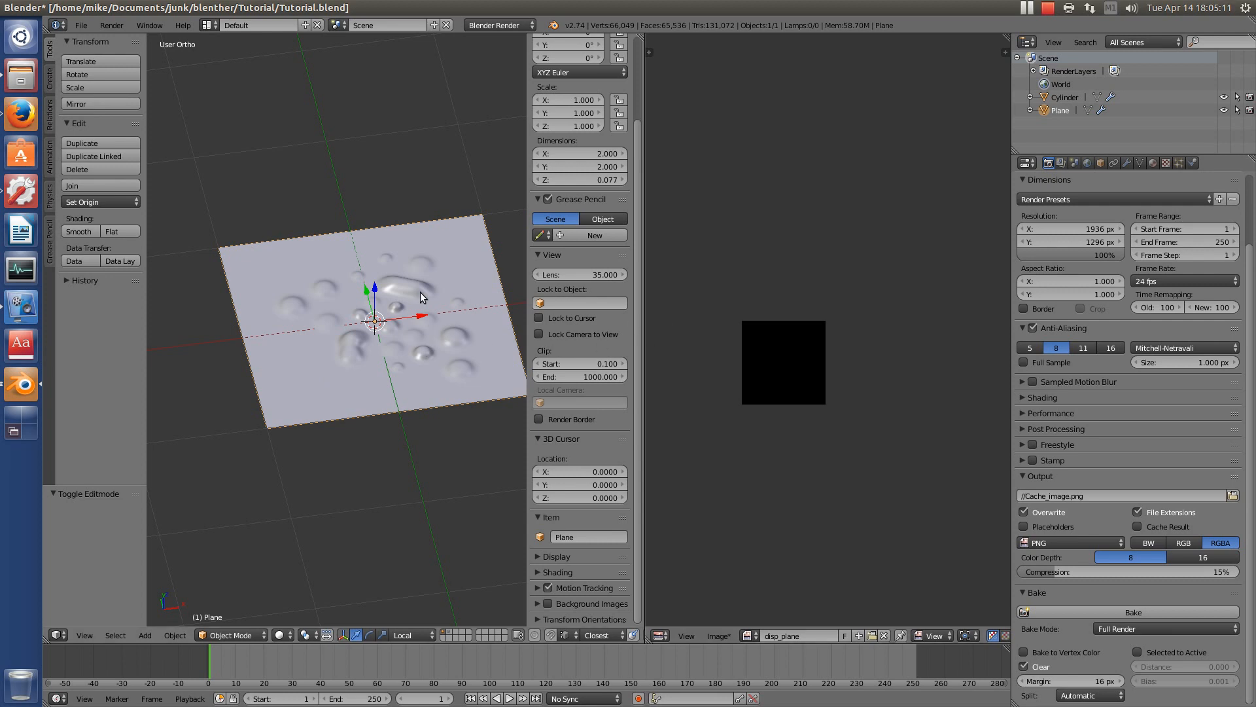
click(1126, 163)
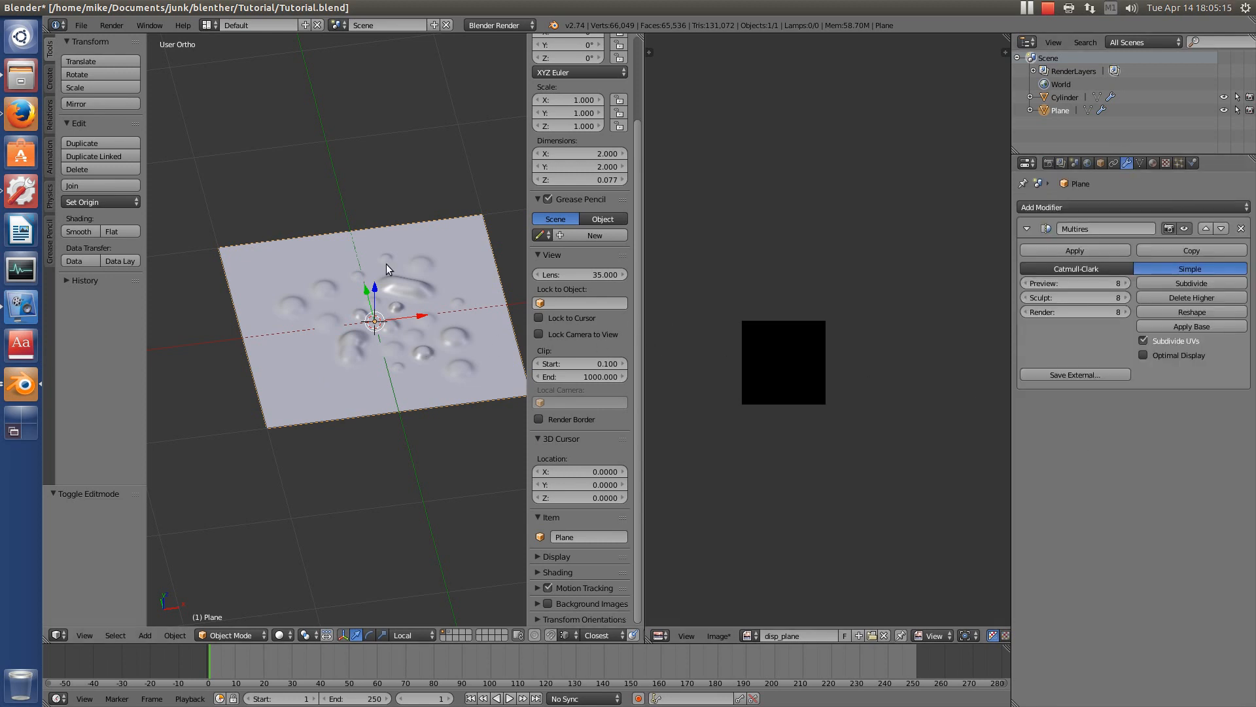
scroll(407, 353, up, 2)
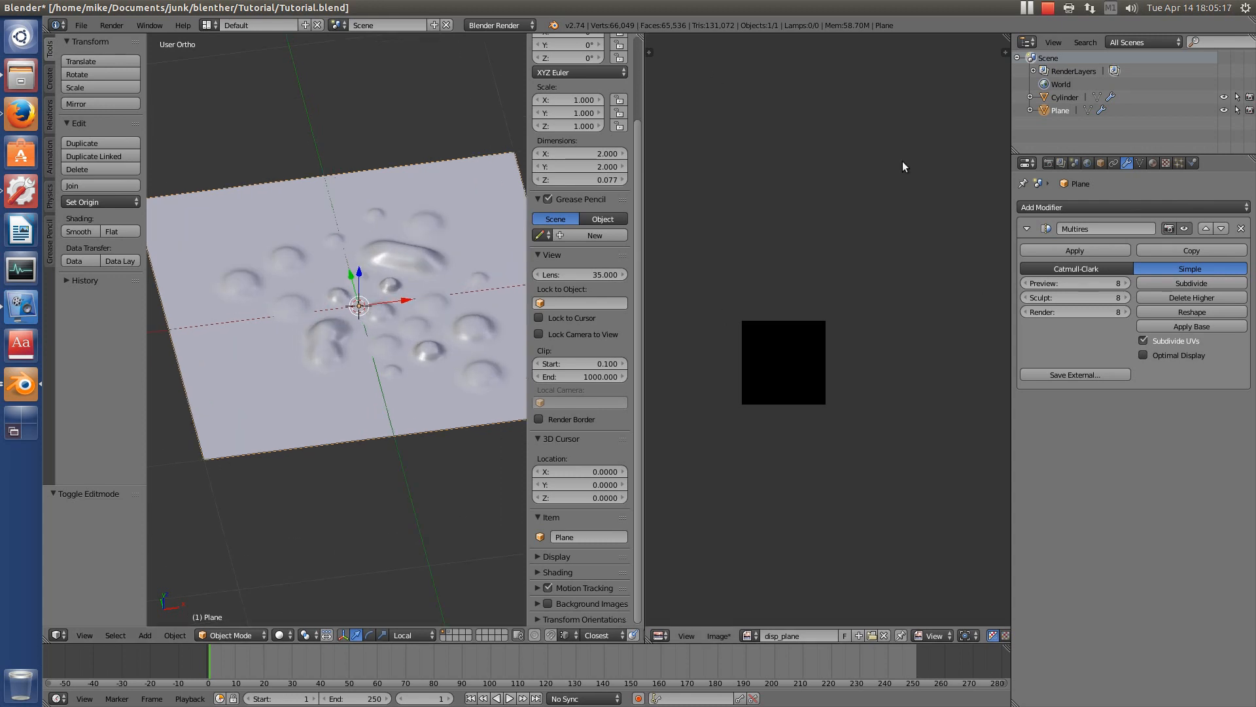
click(1081, 284)
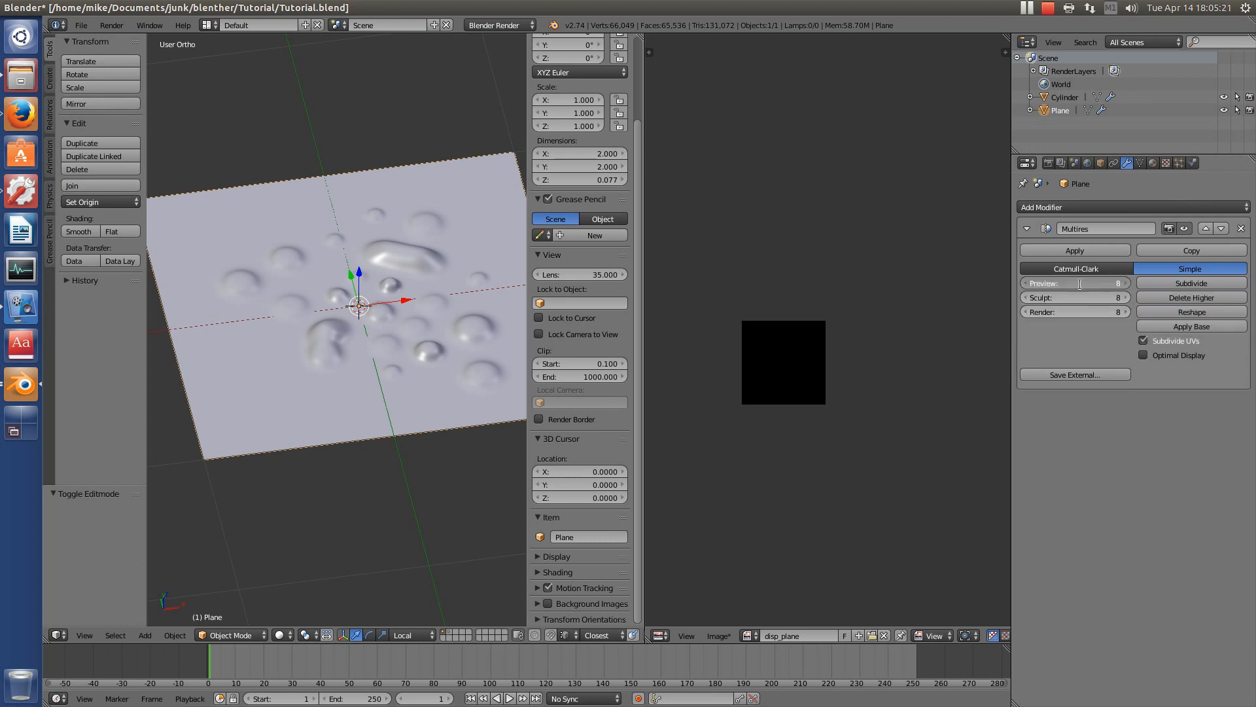
text(0)
key(Return)
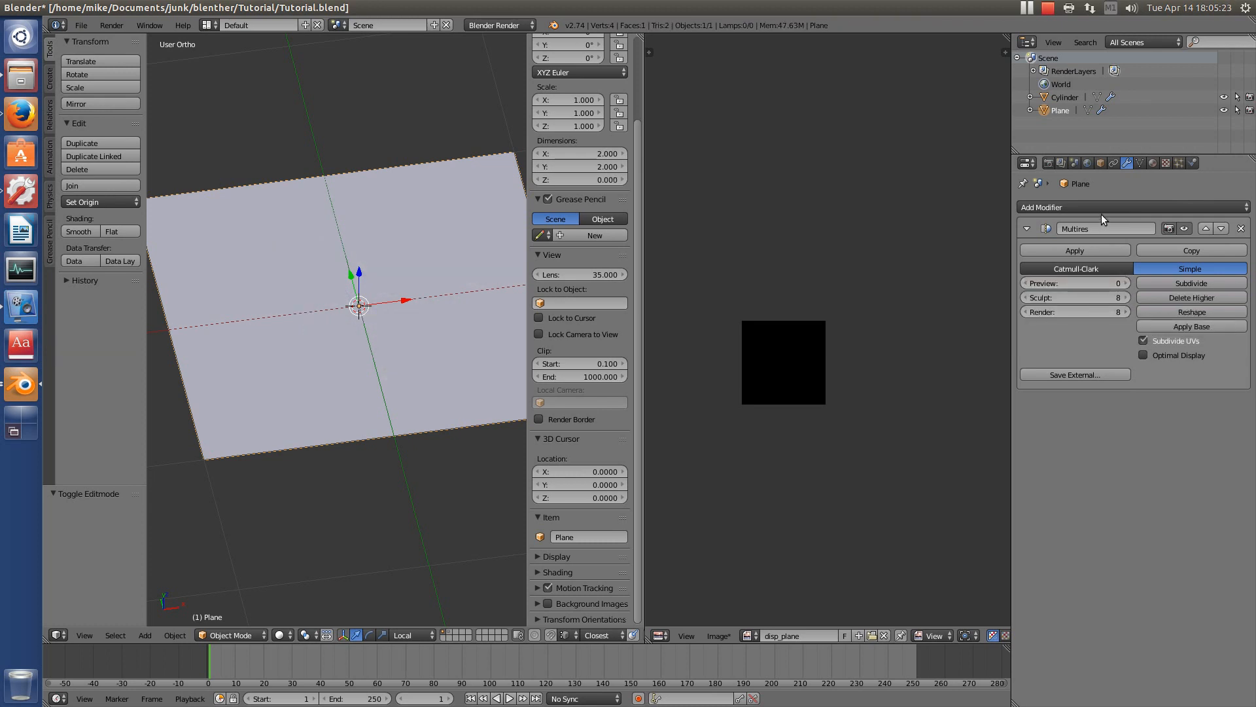
- With Blender Render as the engine, bake a Displacement map into disp_plane with Bake from Multires enabled
click(1047, 163)
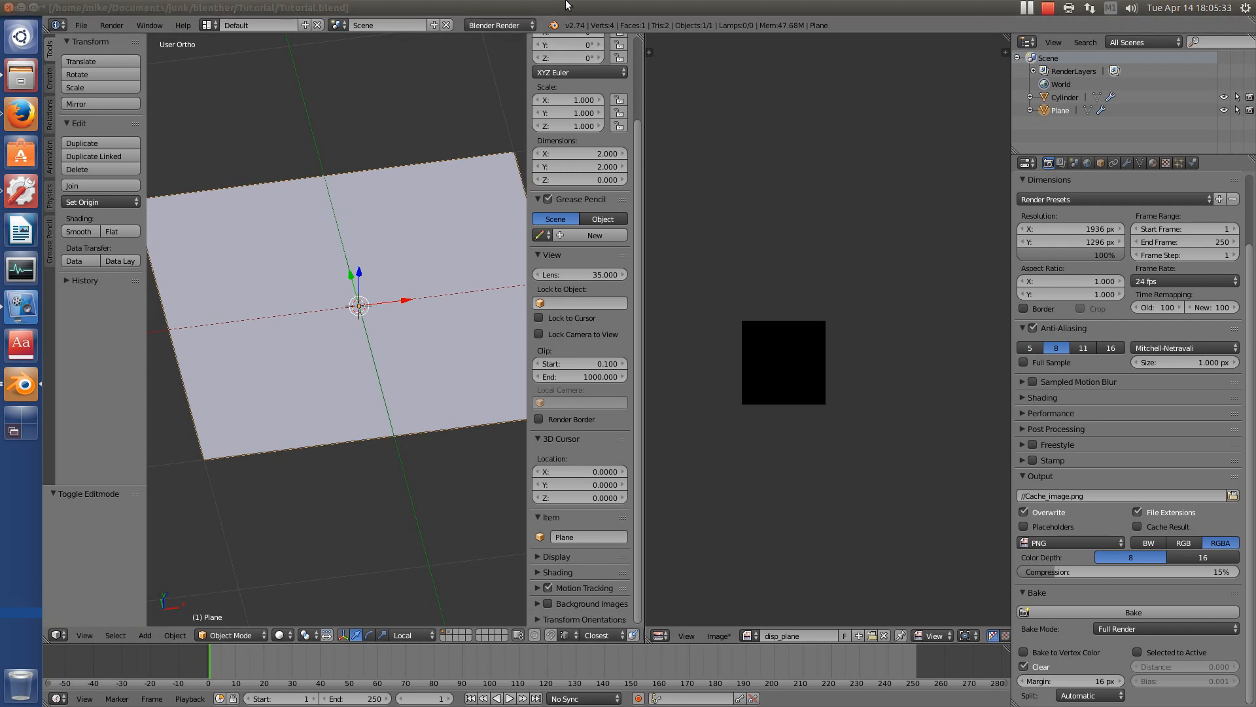
click(495, 26)
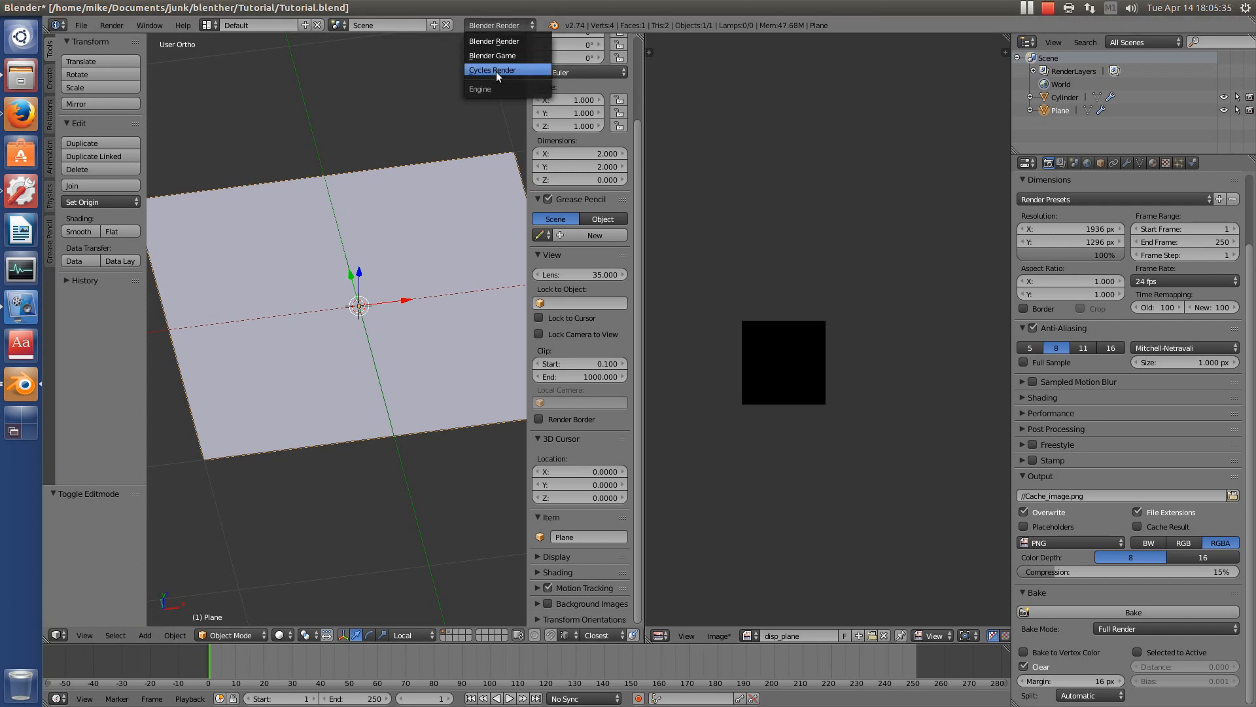
click(496, 41)
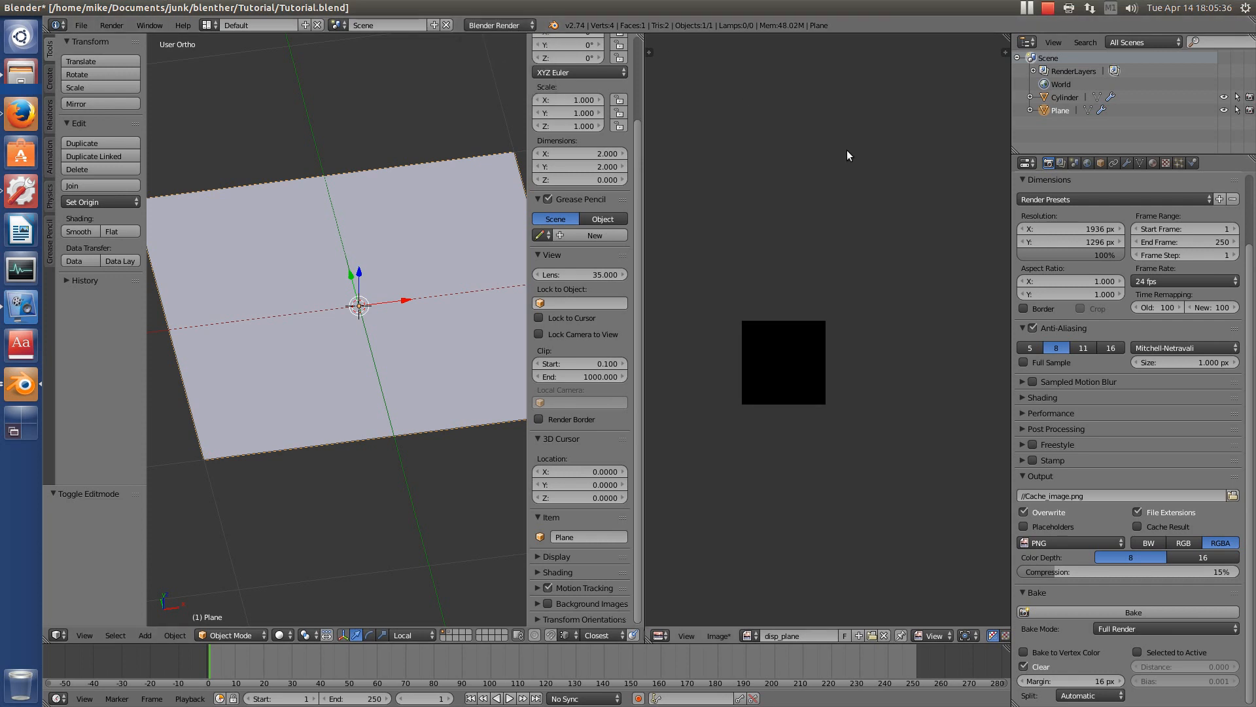
click(1122, 627)
click(1122, 627)
click(1123, 629)
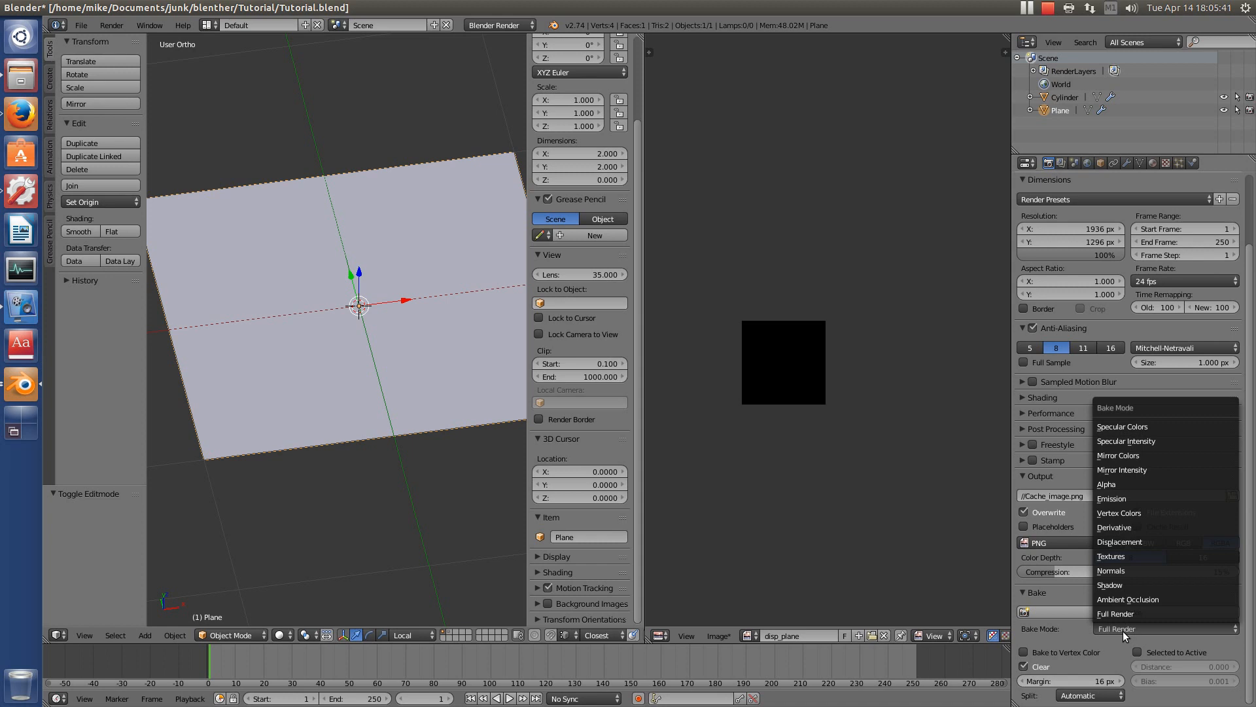
click(1149, 540)
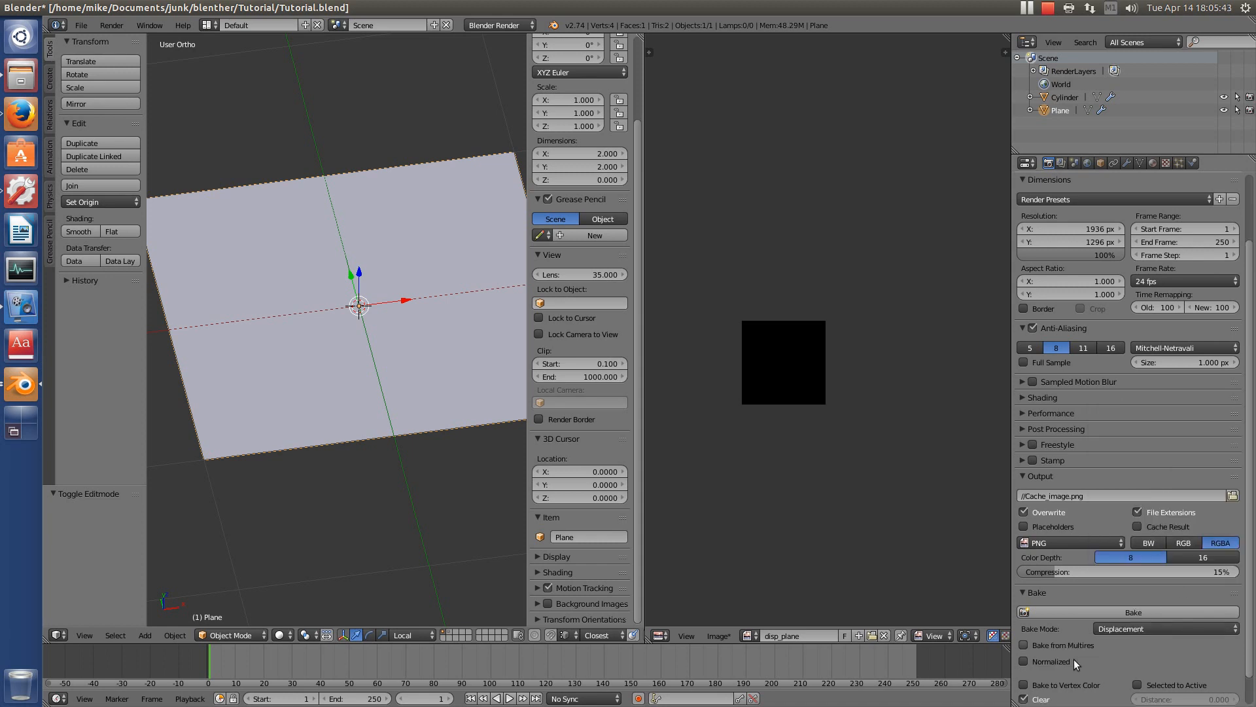
click(1024, 645)
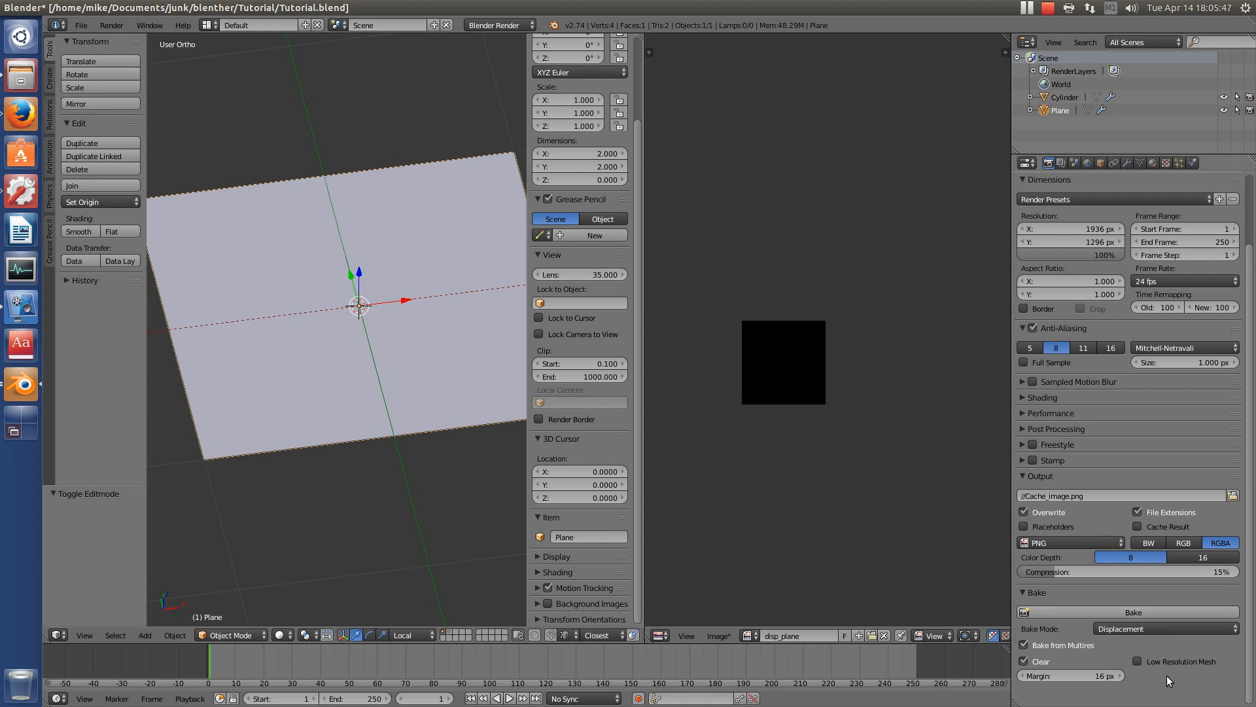
click(1108, 613)
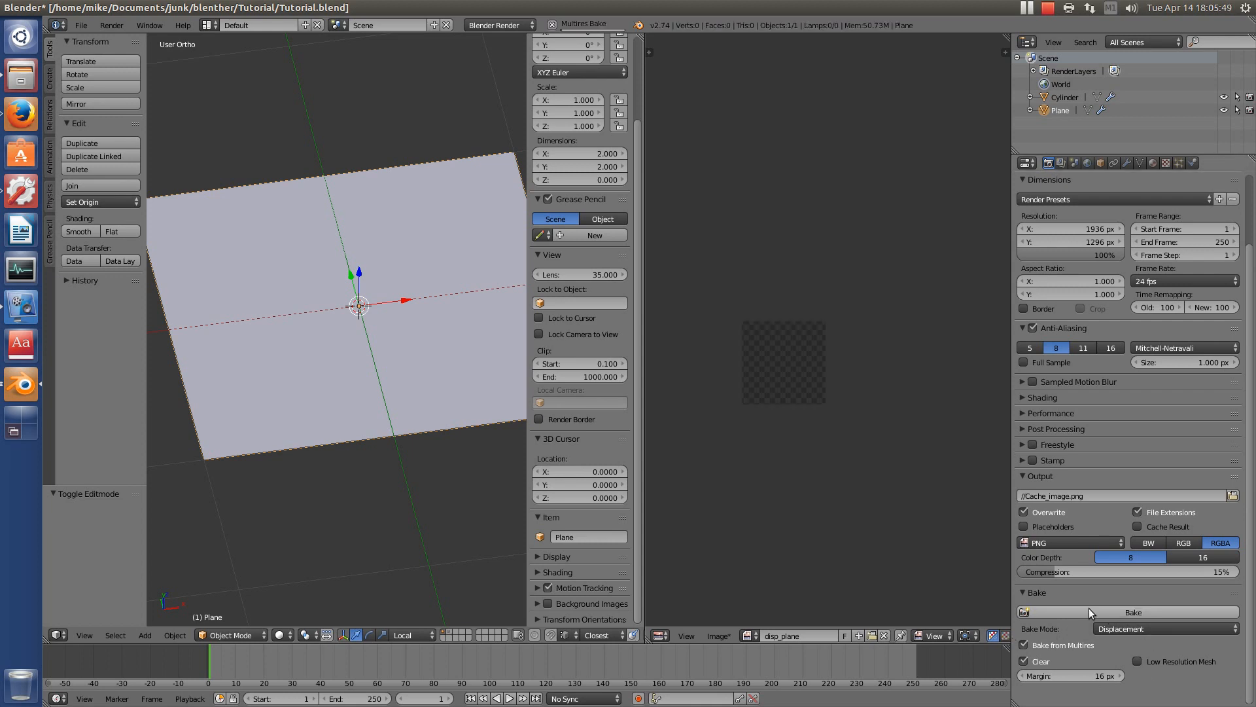
scroll(773, 352, up, 5)
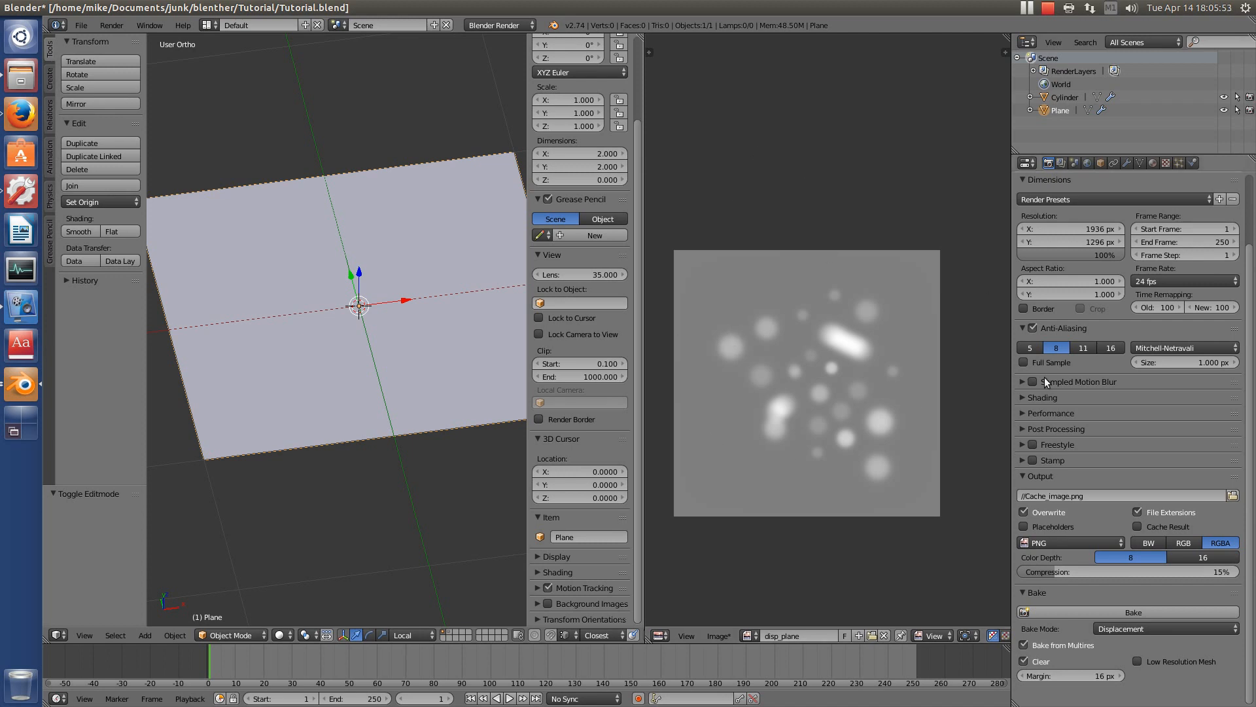
- Merge the 3D view over the UV/Image Editor so that it fills both areas
scroll(391, 316, down, 3)
middle_drag(391, 316, 397, 367)
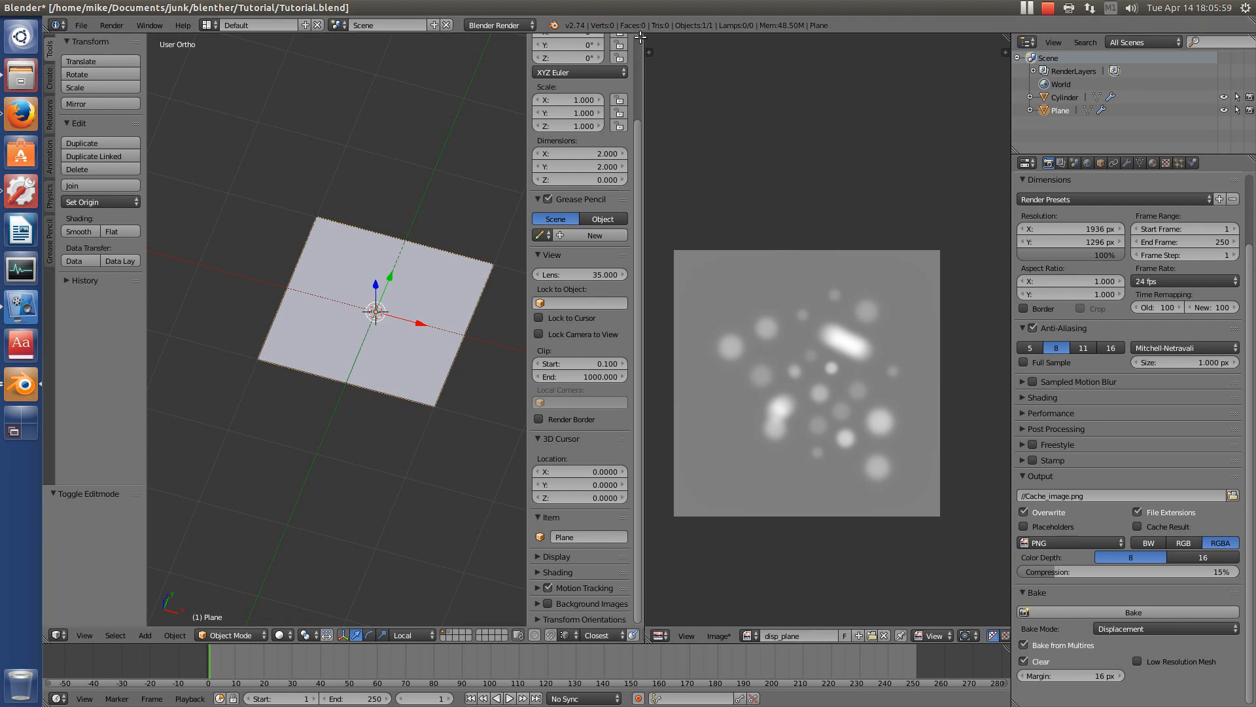
scroll(332, 323, down, 2)
scroll(393, 273, up, 2)
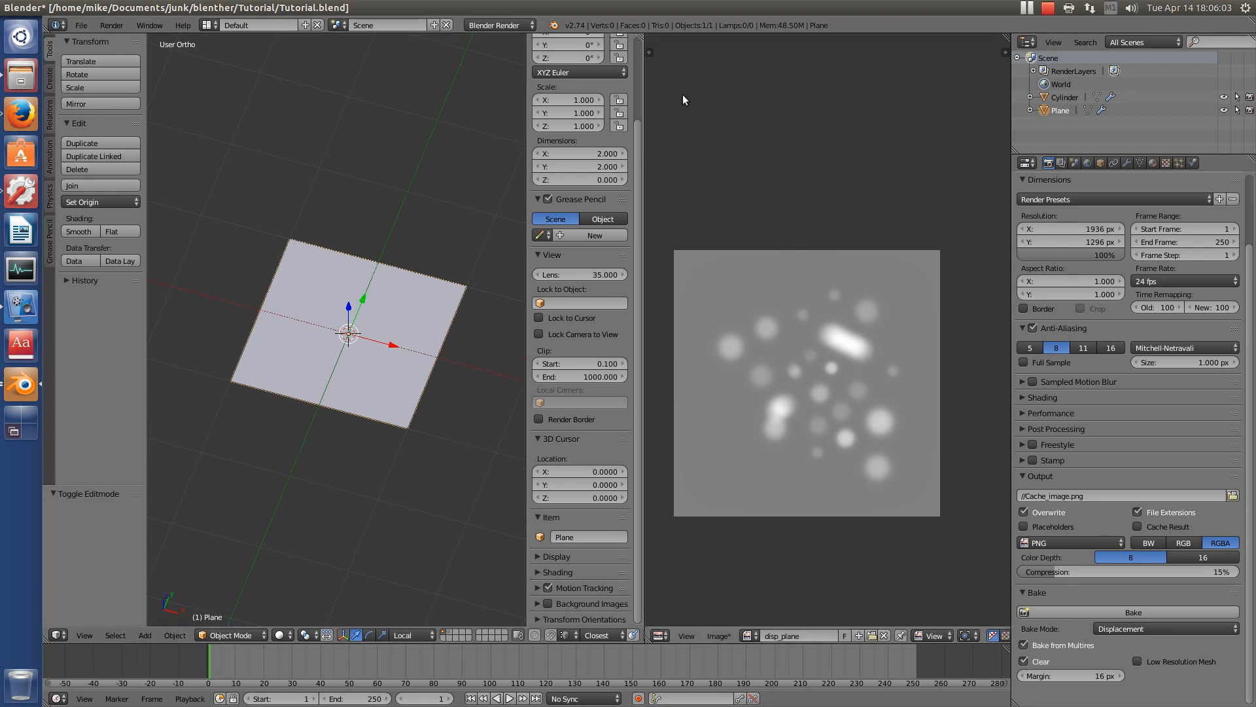
drag(639, 35, 680, 40)
scroll(563, 314, down, 1)
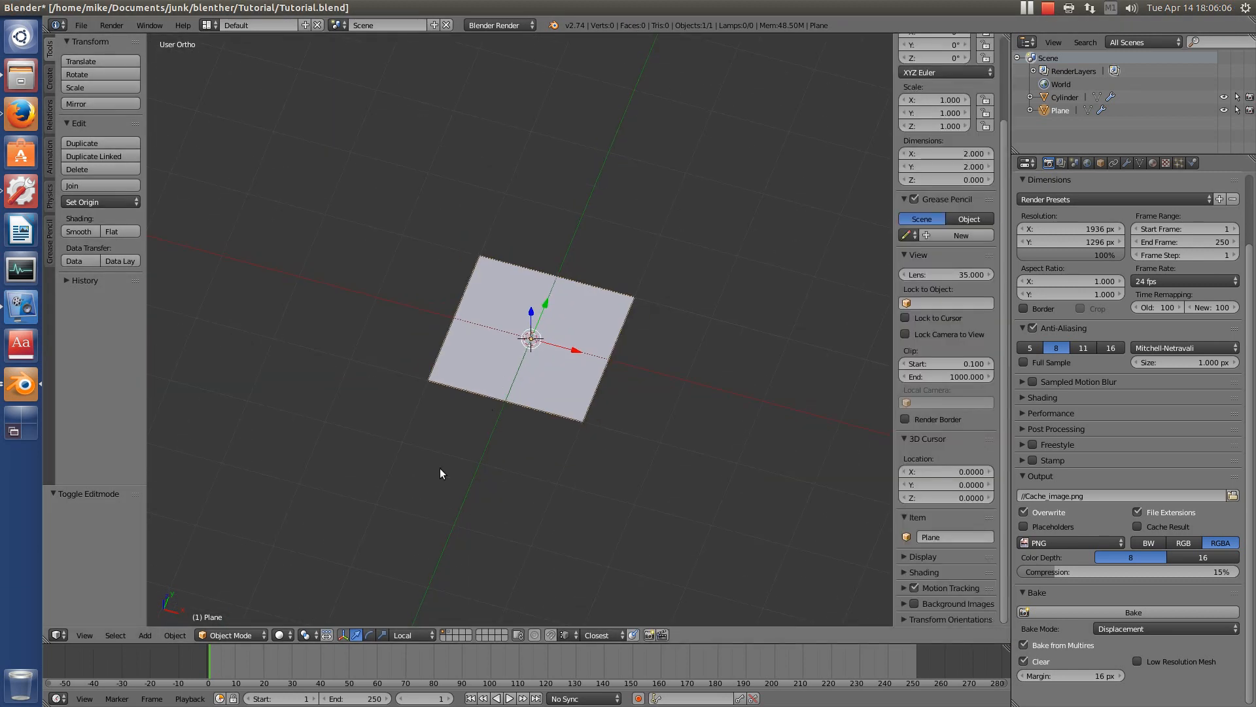
- Switch the plane to Texture Paint mode and start adding a Diffuse Color paint slot
click(226, 634)
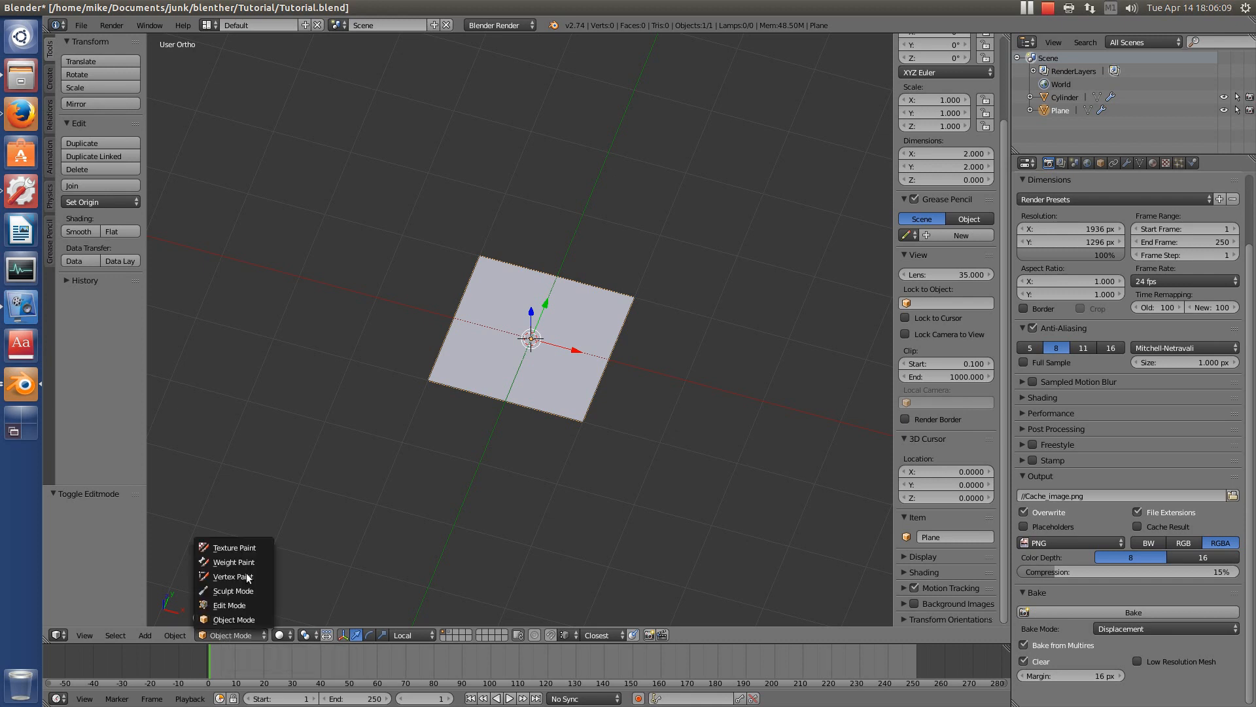
click(249, 548)
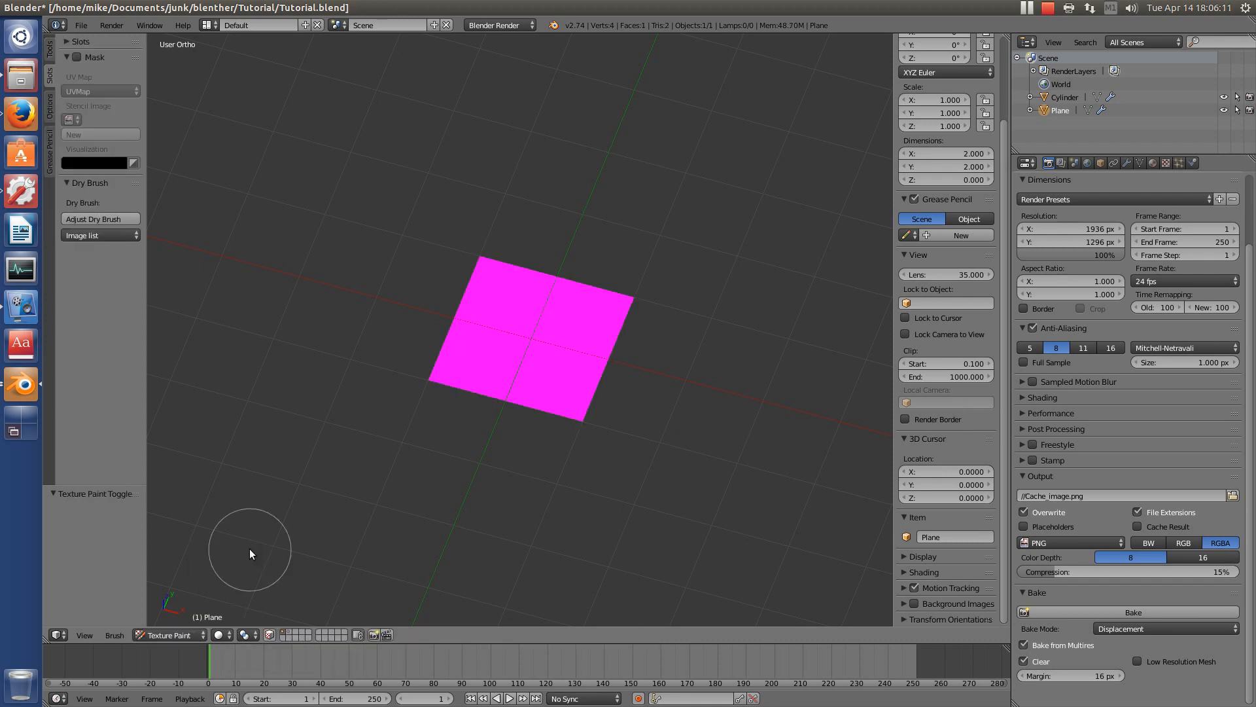
click(50, 51)
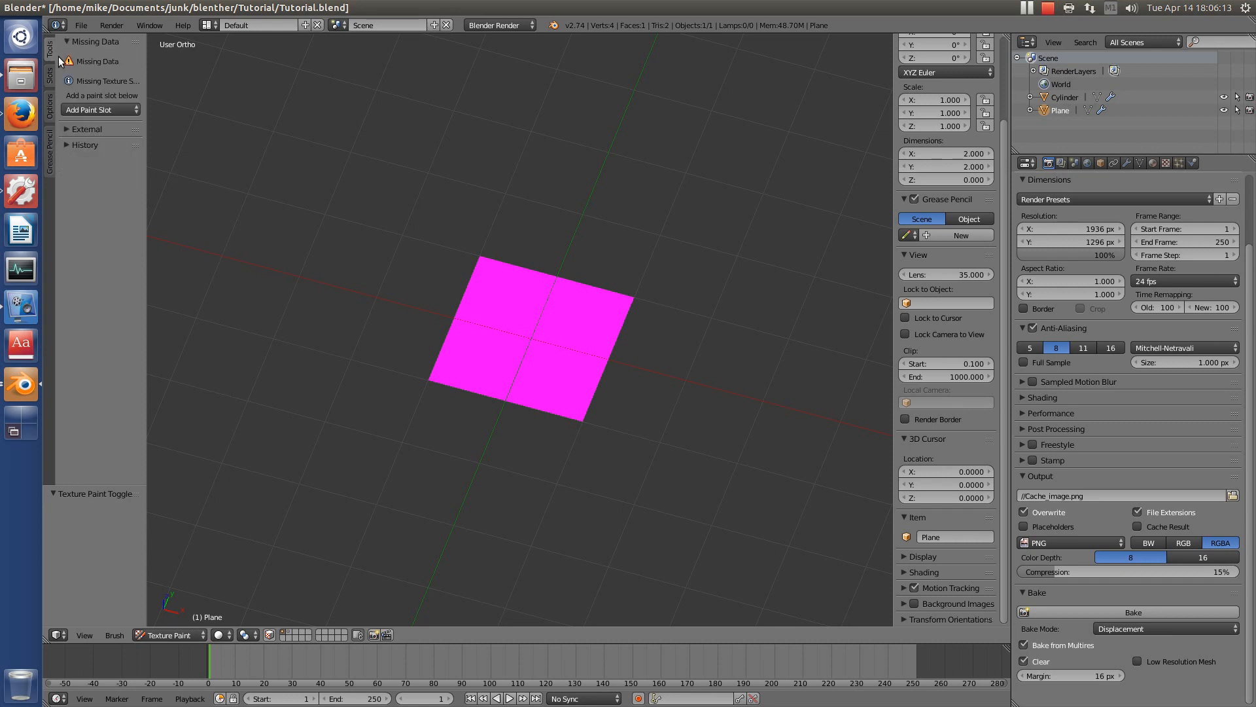
click(92, 109)
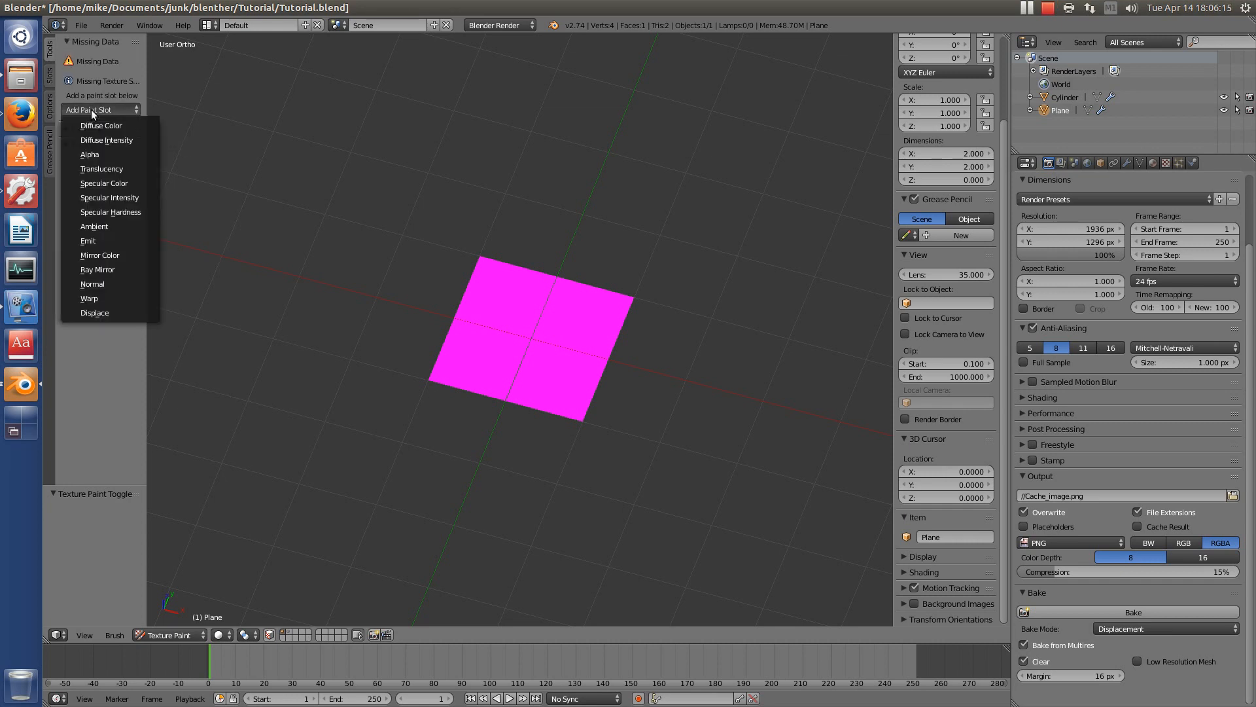
click(95, 125)
- Name the new texture paint slot Plane Diffuse Color
click(194, 115)
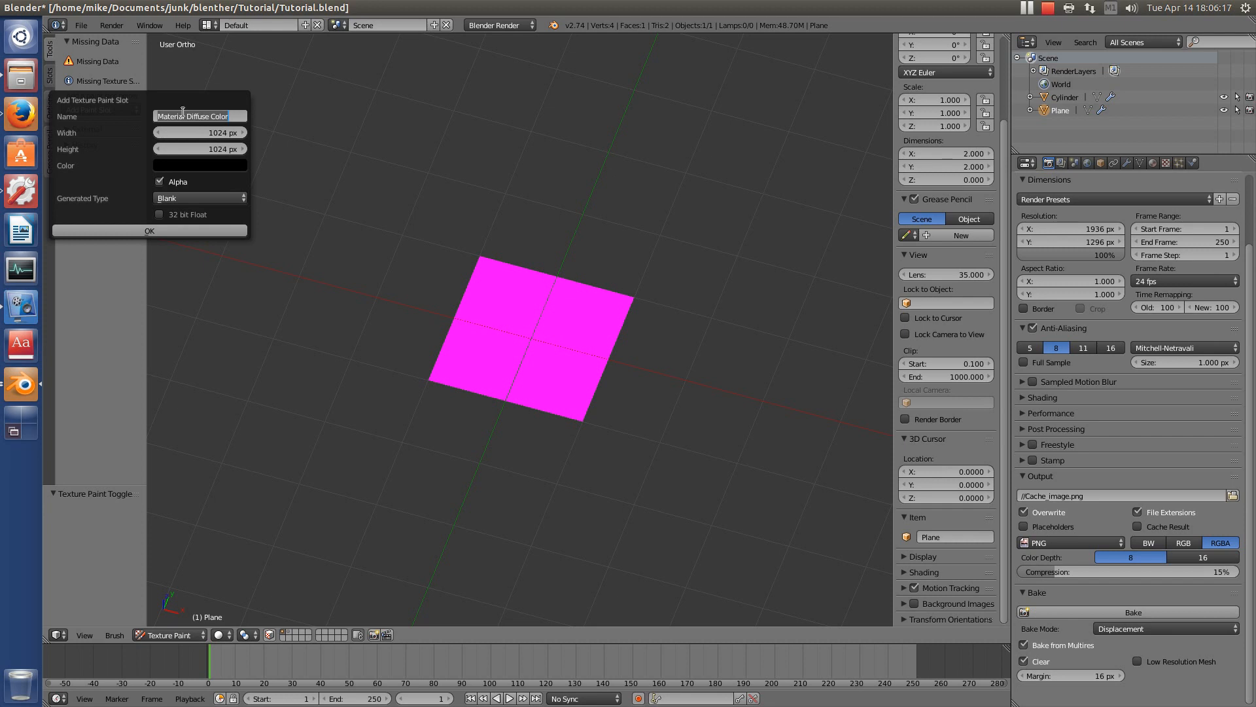
key(BackSpace)
key(BackSpace)
key(BackSpace)
key(BackSpace)
key(BackSpace)
key(BackSpace)
key(BackSpace)
key(BackSpace)
key(BackSpace)
text(Plane)
key(Return)
- Set the slot's fill color to bright blue (R 0.201, G 0.629, B 1.000) and create the slot
click(194, 167)
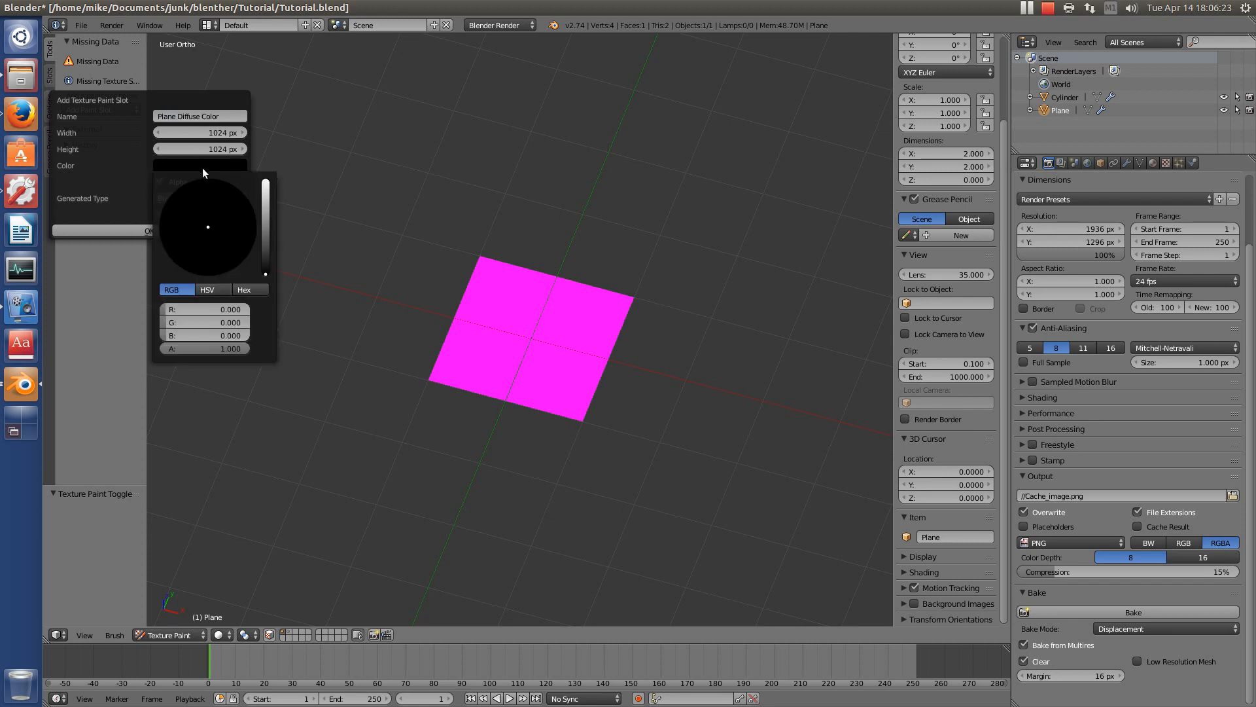
drag(266, 268, 266, 178)
drag(208, 225, 227, 193)
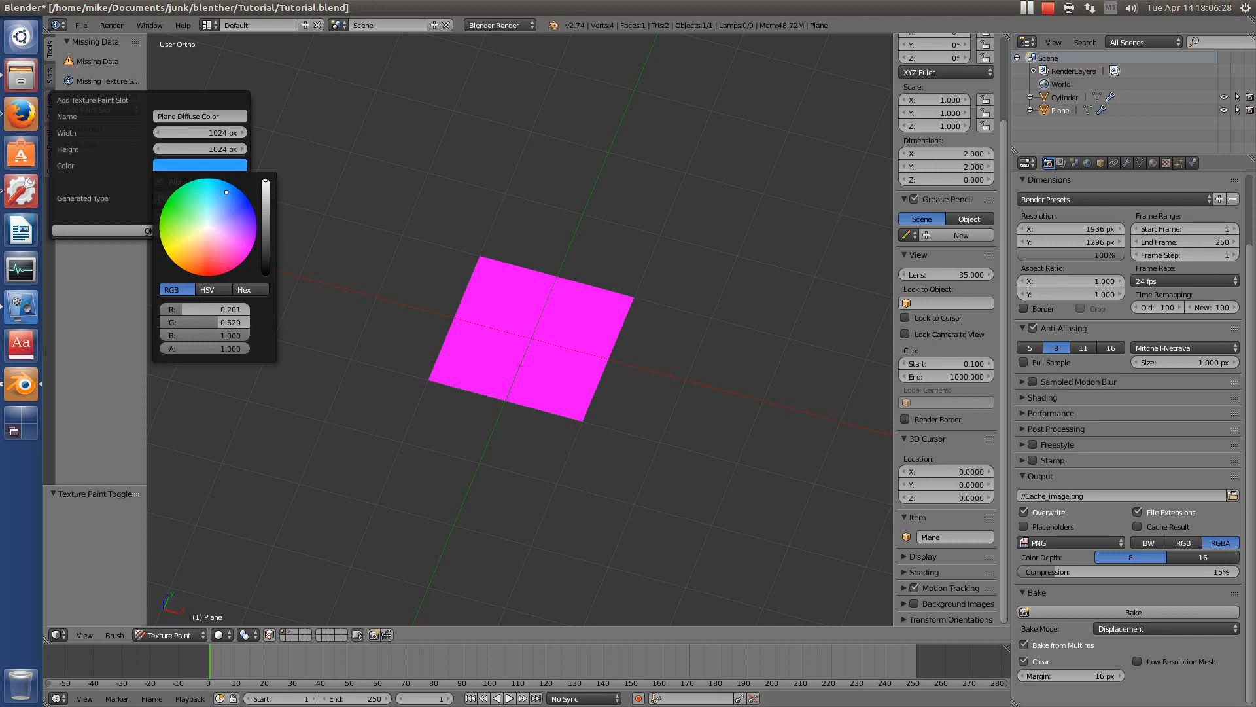
click(132, 226)
- Set the Multires modifier's preview level to 8 to display the plane's sculpted bumps
click(1125, 163)
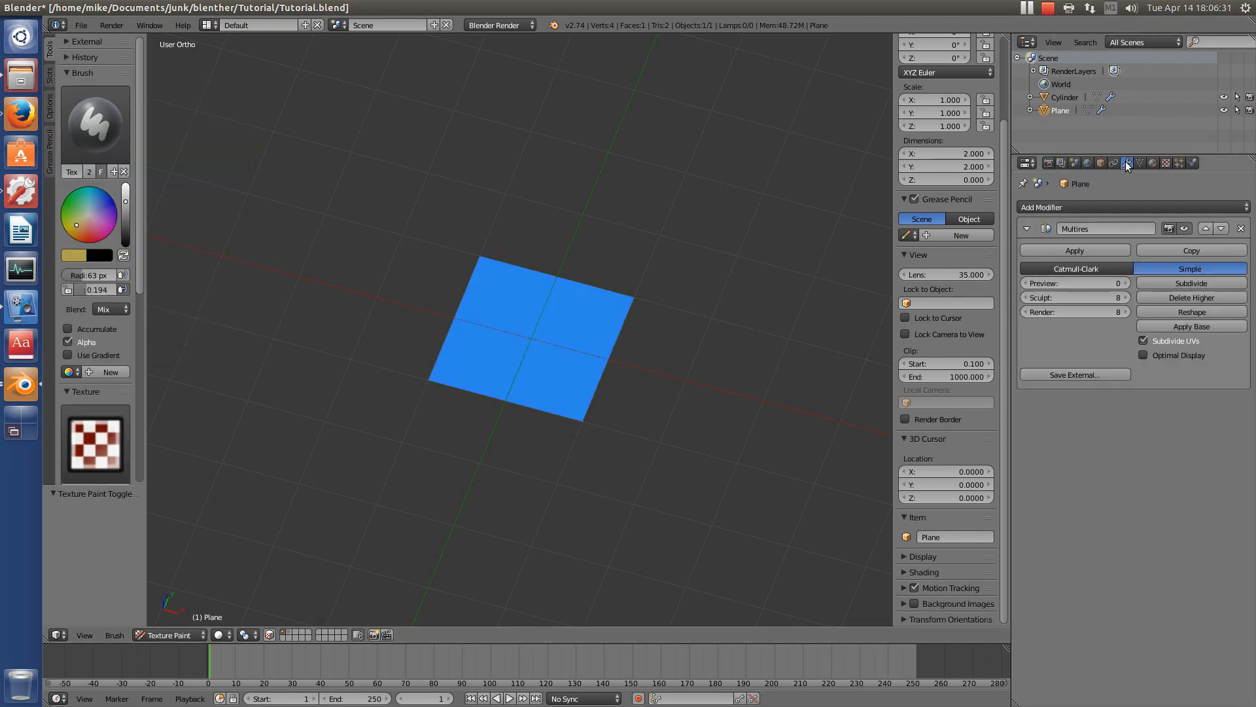
click(1073, 285)
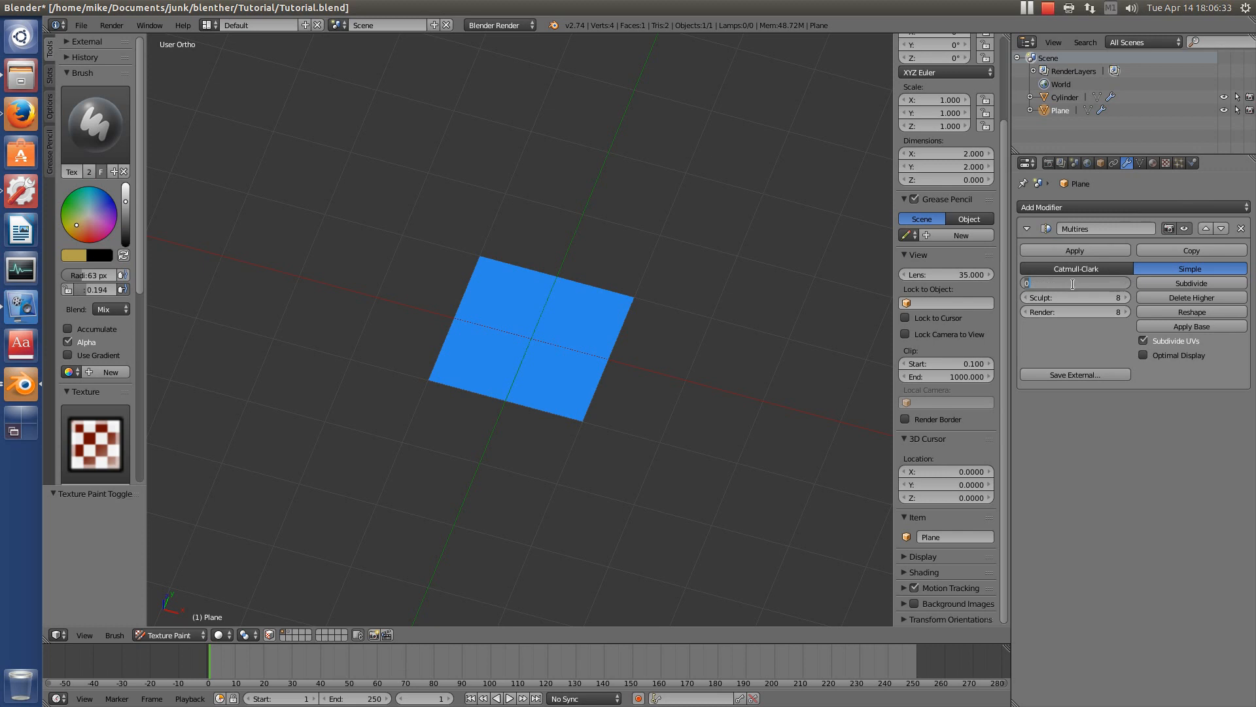
text(8)
key(Return)
middle_drag(609, 422, 732, 377)
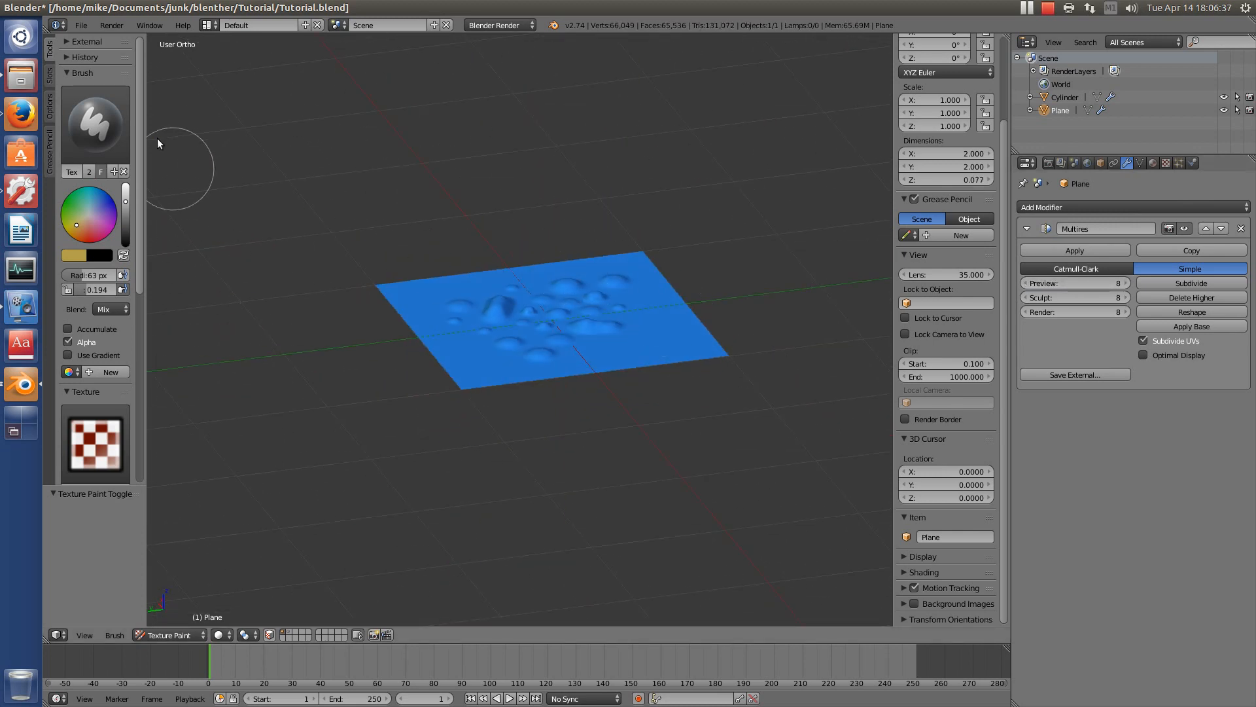
scroll(548, 307, up, 3)
middle_drag(826, 328, 783, 422)
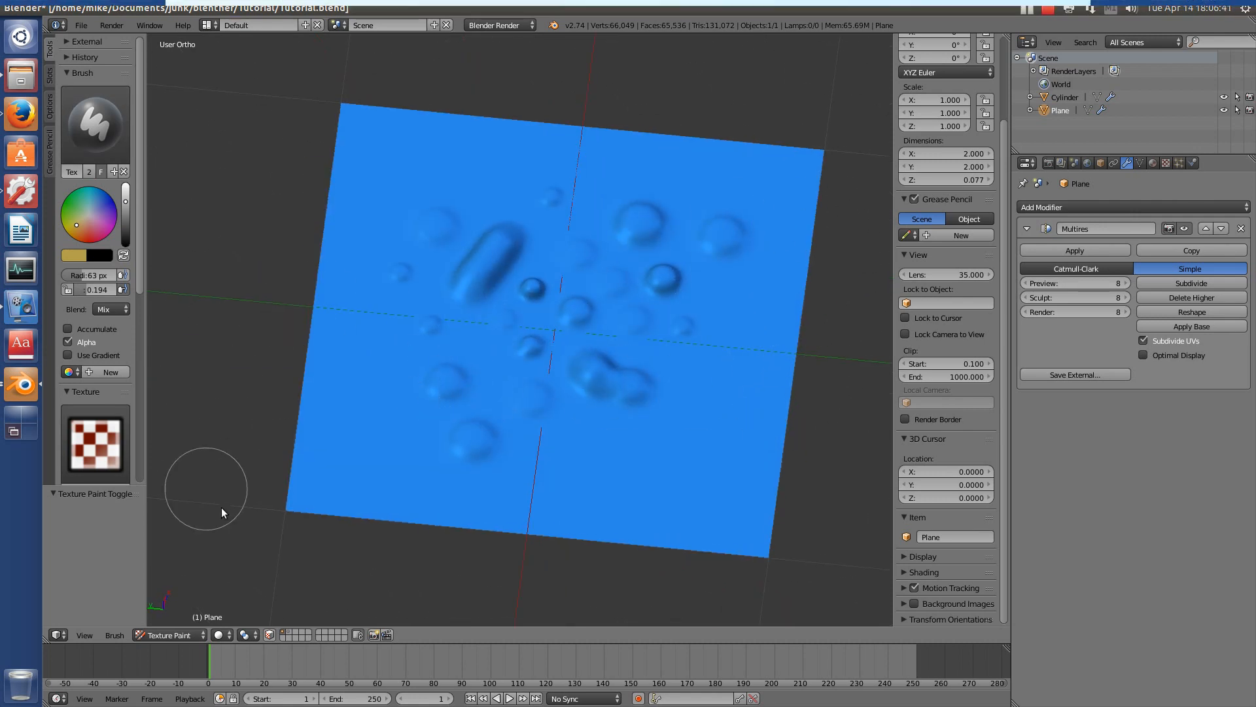
middle_drag(627, 310, 581, 282)
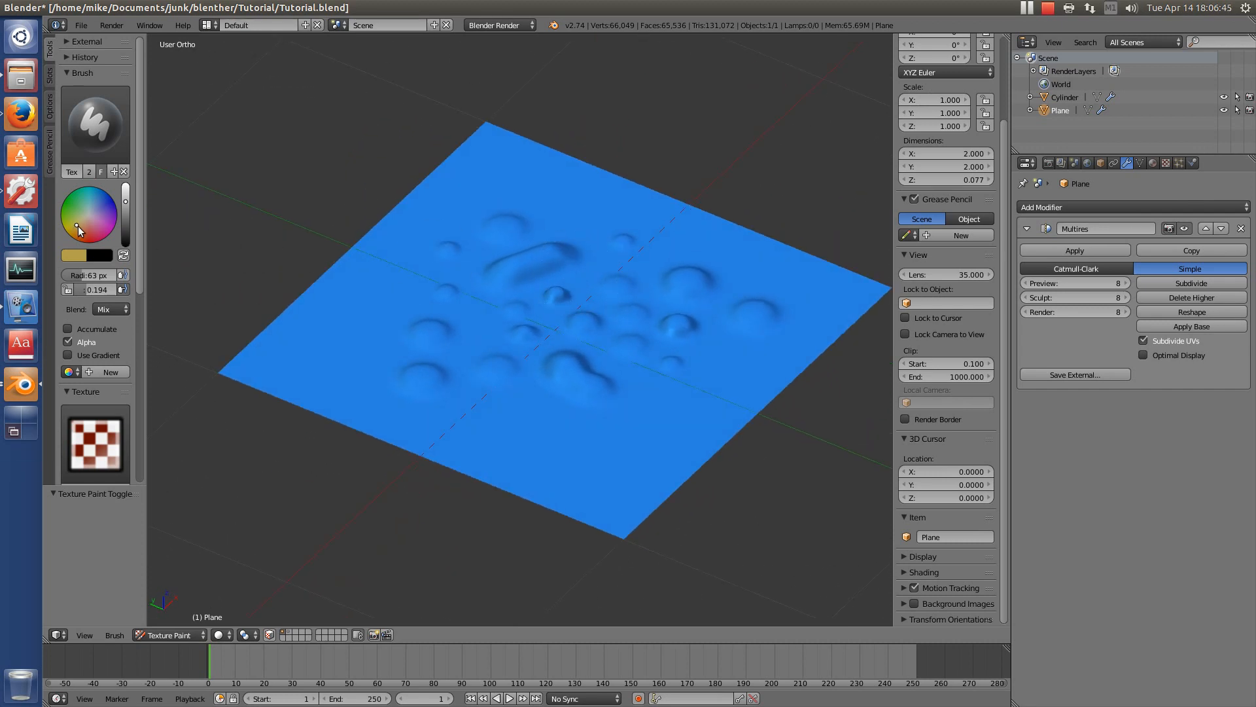
- Choose disp_plane as the Dry Brush height map and run Adjust Dry Brush
click(50, 75)
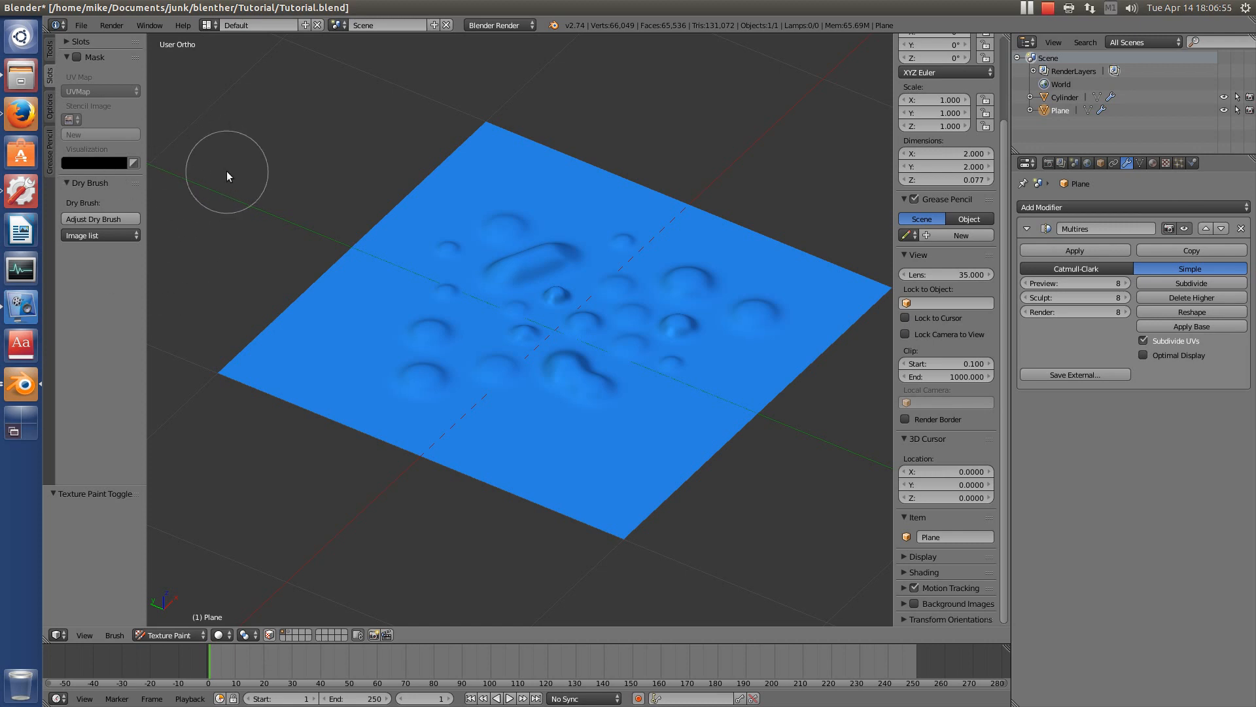
click(87, 236)
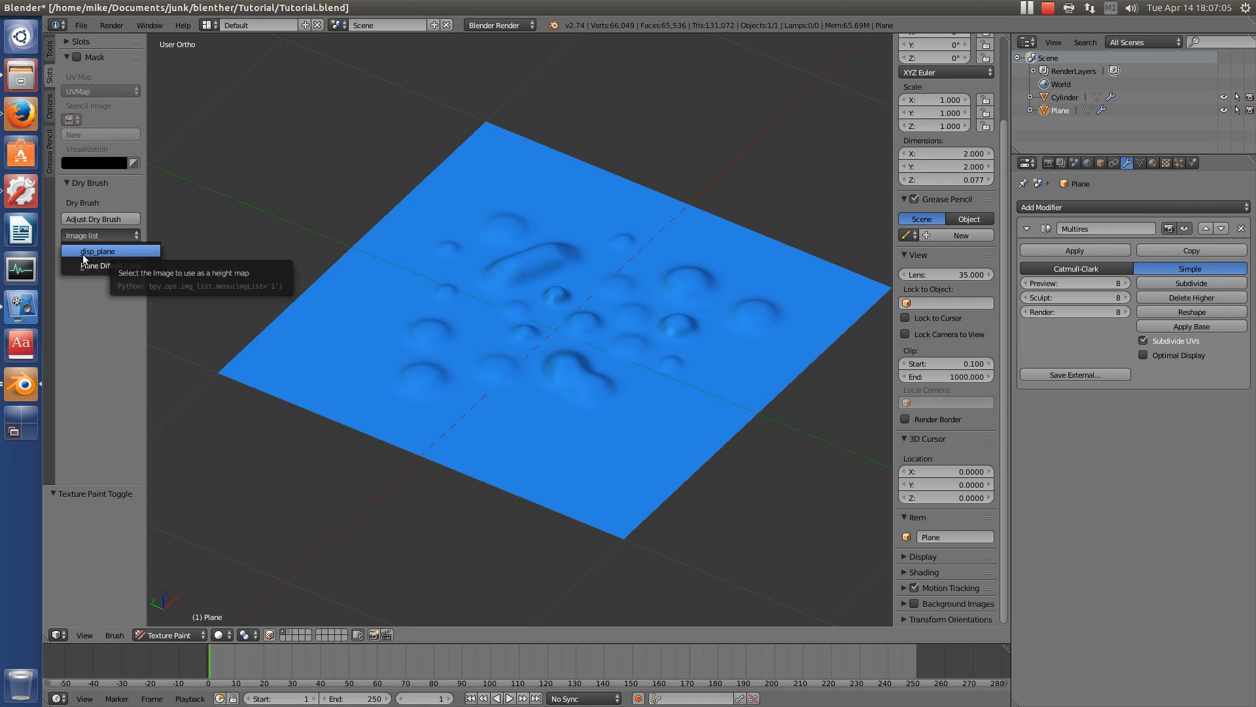
click(121, 257)
click(102, 219)
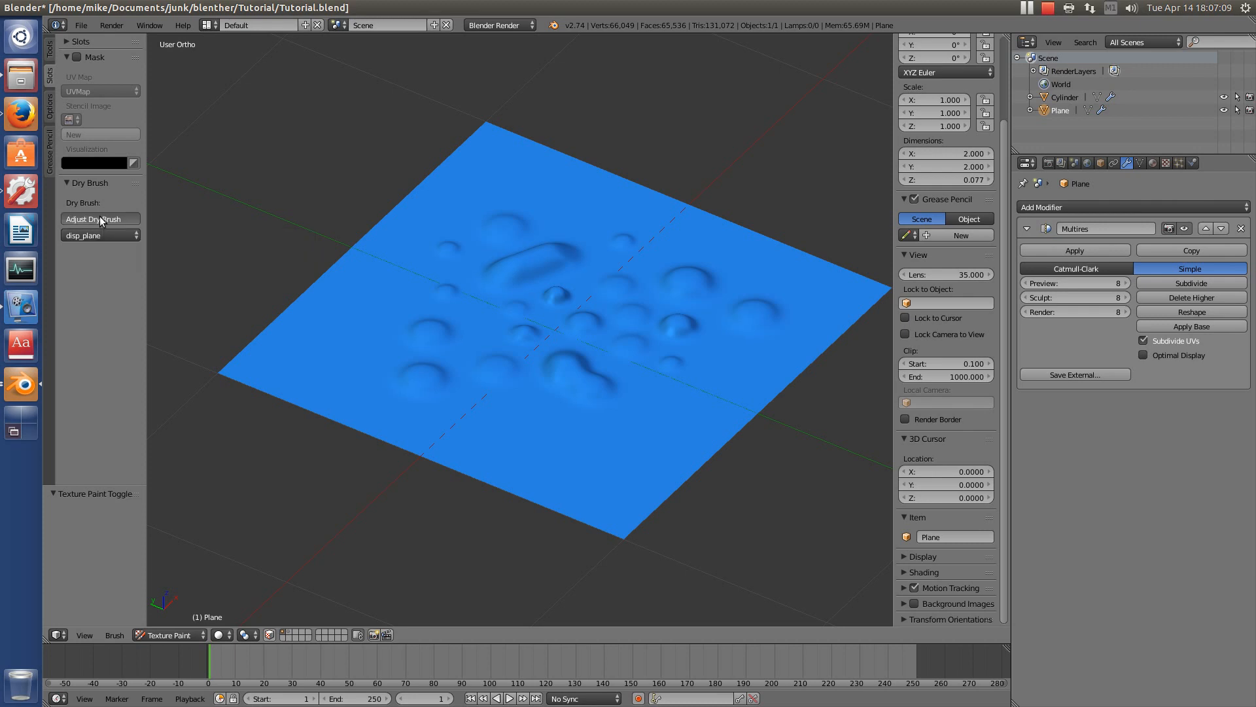
- Enable the texture paint mask and use Cache_image.png as its stencil image
click(77, 58)
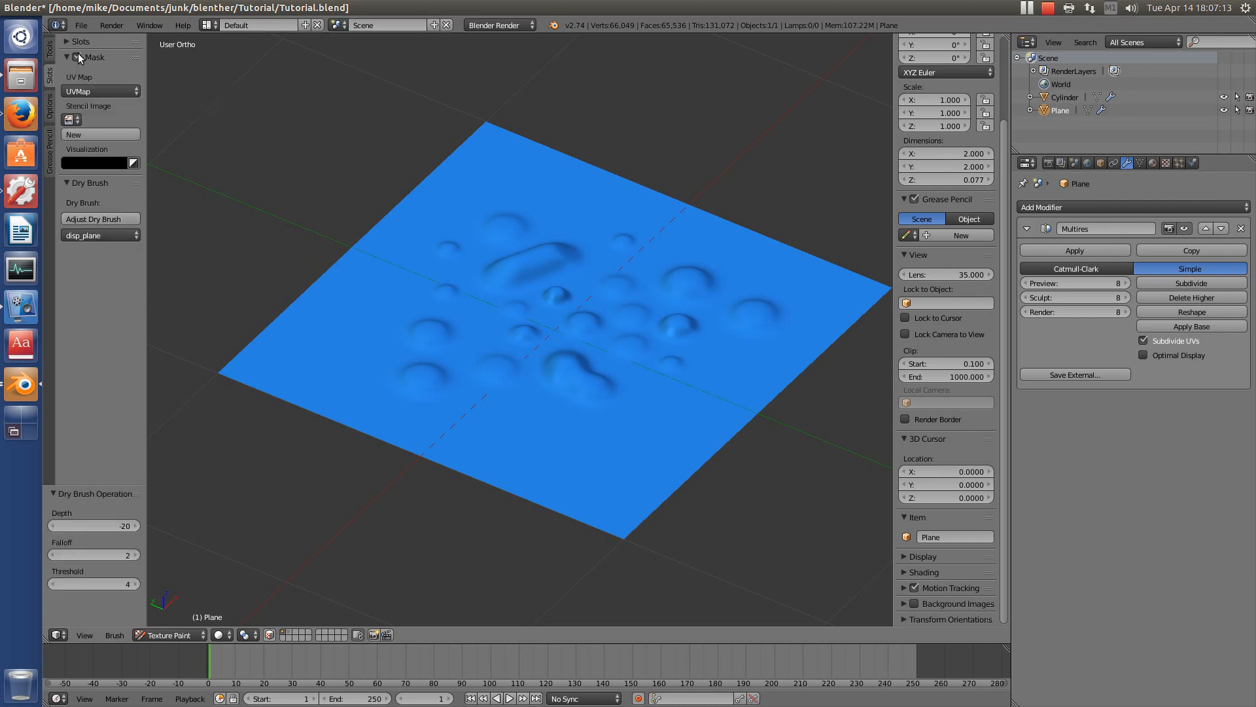
click(71, 121)
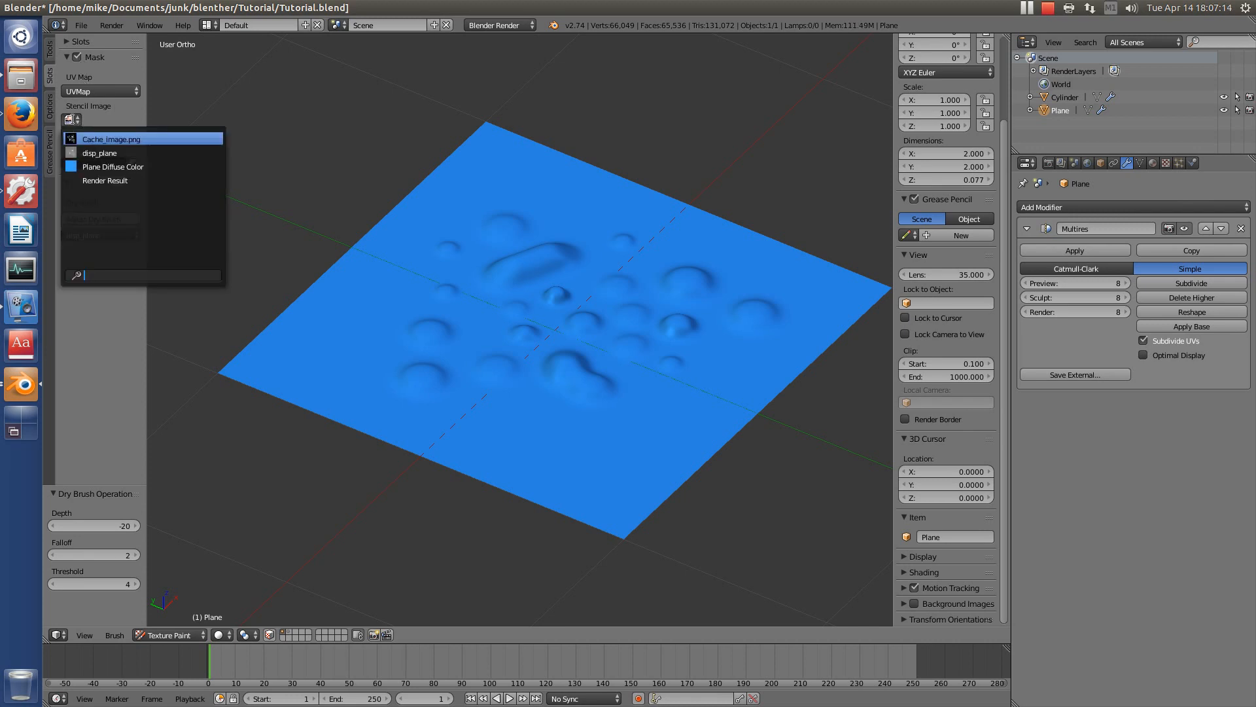
click(111, 139)
middle_drag(444, 395, 881, 426)
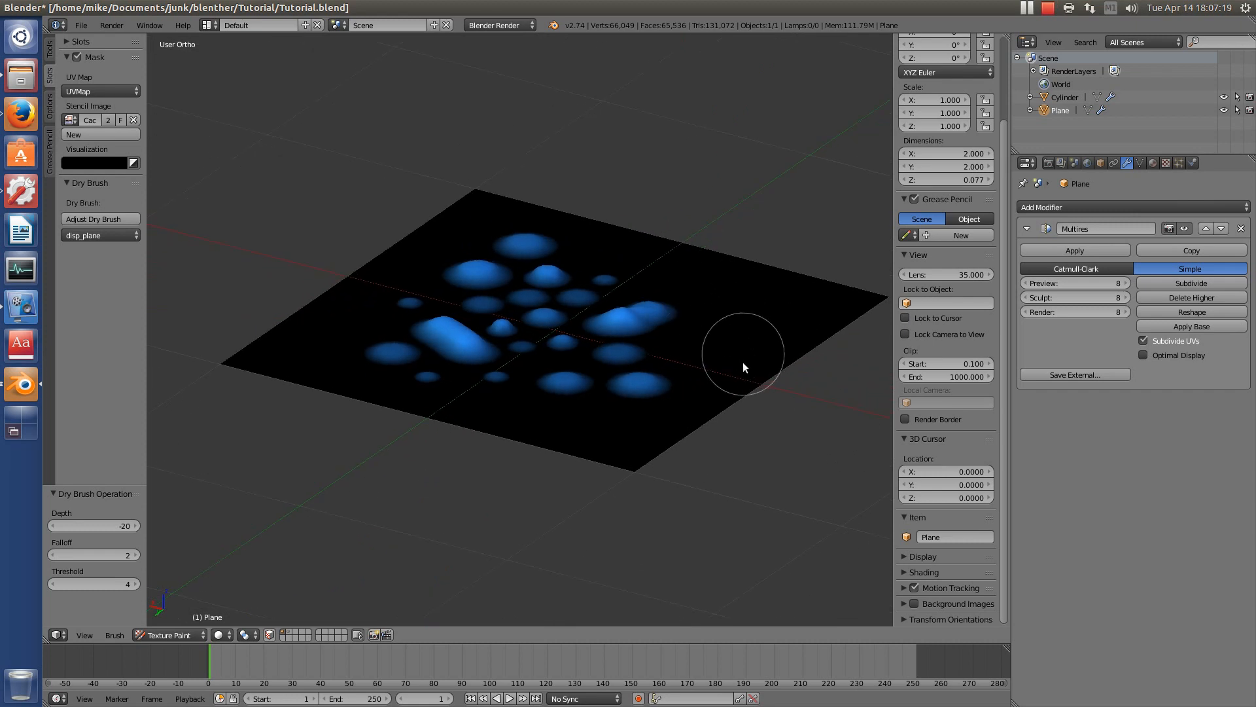
middle_drag(742, 359, 627, 355)
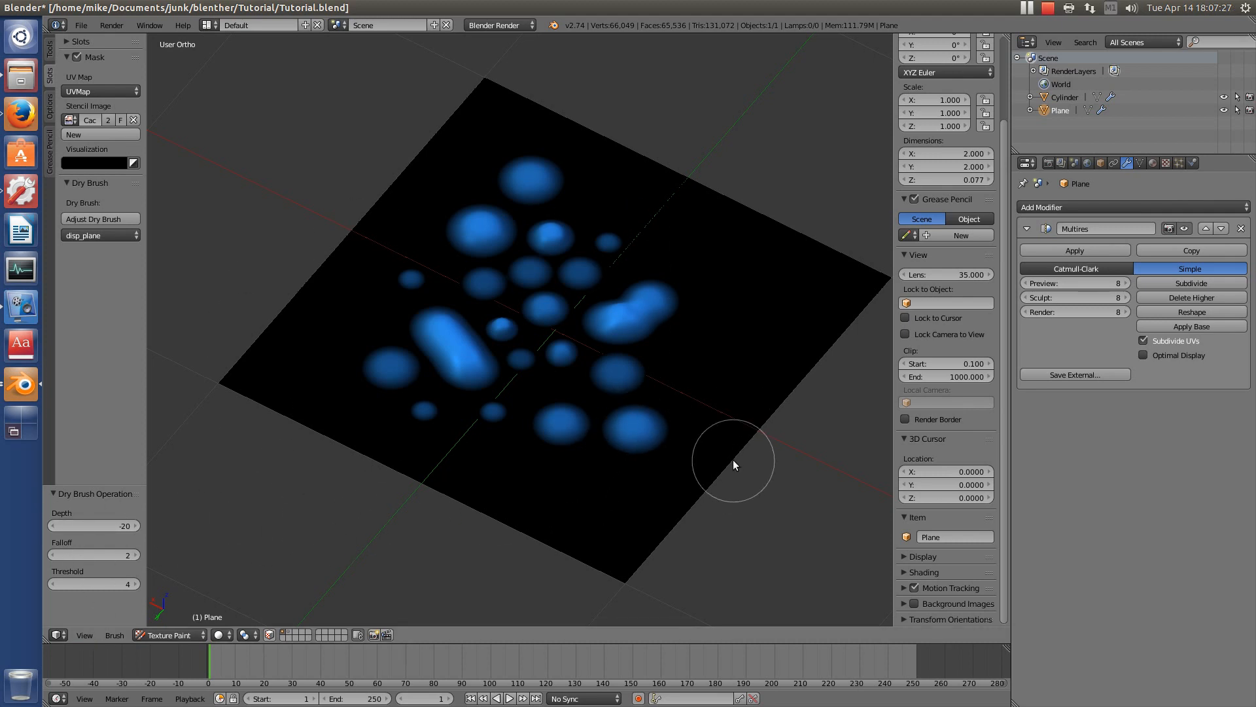
- Set the Dry Brush falloff to 10 and compare the mask edges around the bumps
mouse_move(91, 525)
mouse_down()
mouse_move(65, 525)
mouse_move(96, 528)
mouse_up()
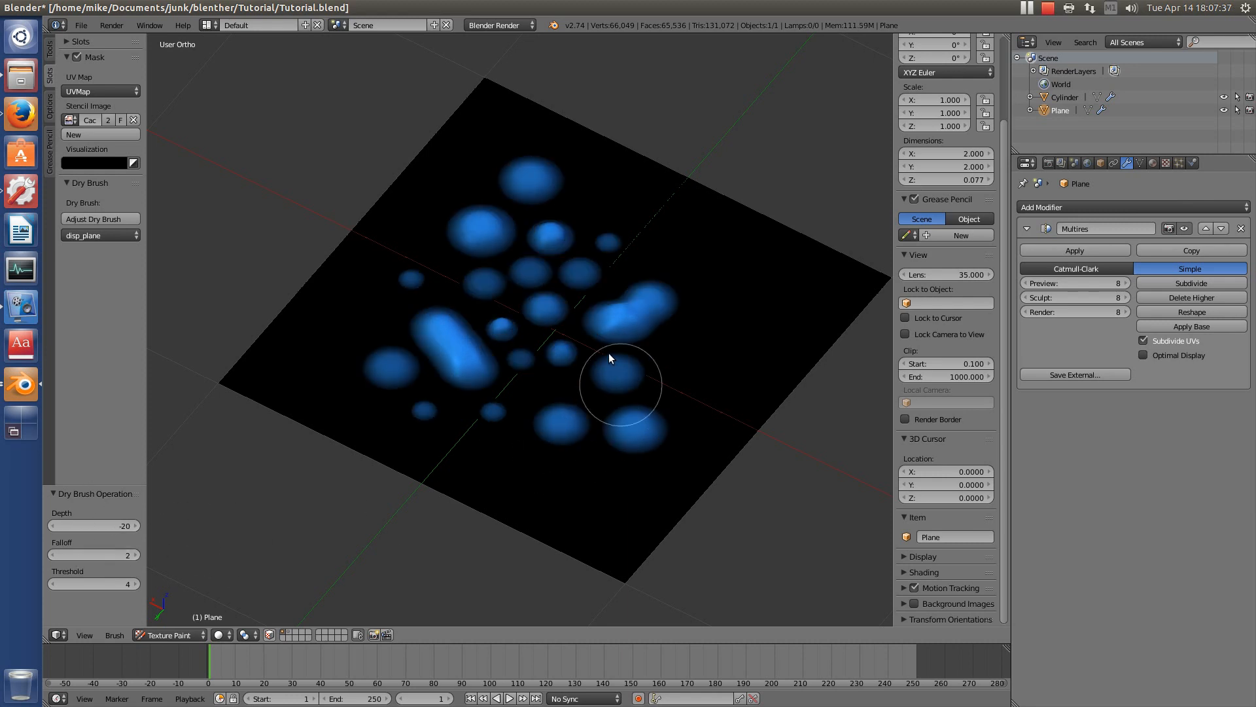
scroll(532, 353, up, 3)
middle_drag(363, 445, 504, 426)
scroll(586, 439, up, 4)
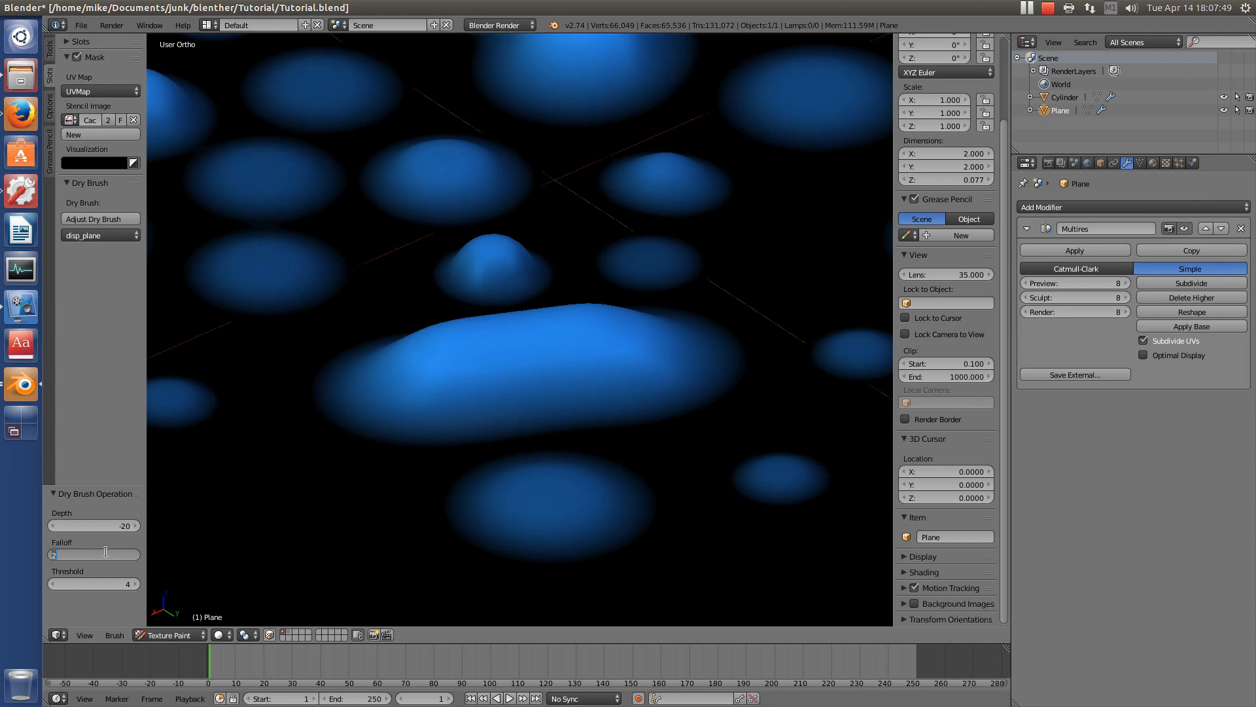
text(10)
key(Return)
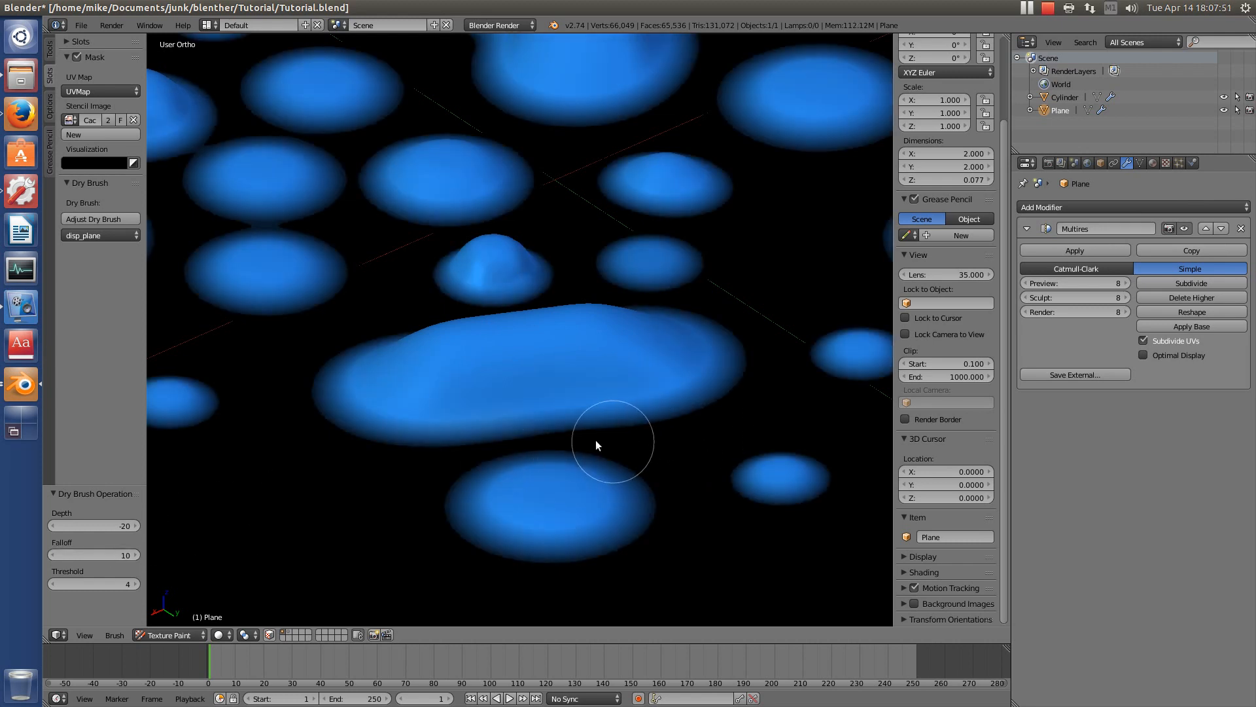
- Set the Dry Brush falloff back to 2
click(71, 555)
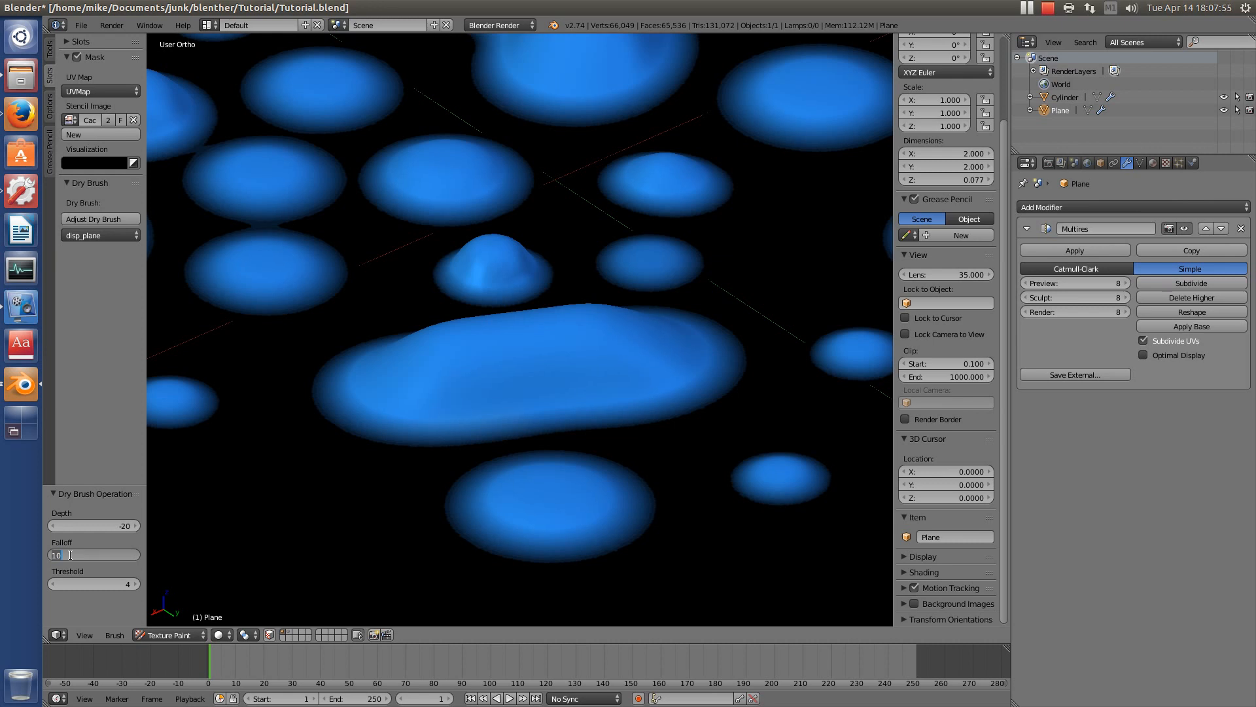
text(2)
key(Return)
mouse_move(458, 295)
middle_down()
mouse_move(547, 257)
mouse_move(572, 410)
mouse_move(337, 575)
middle_up()
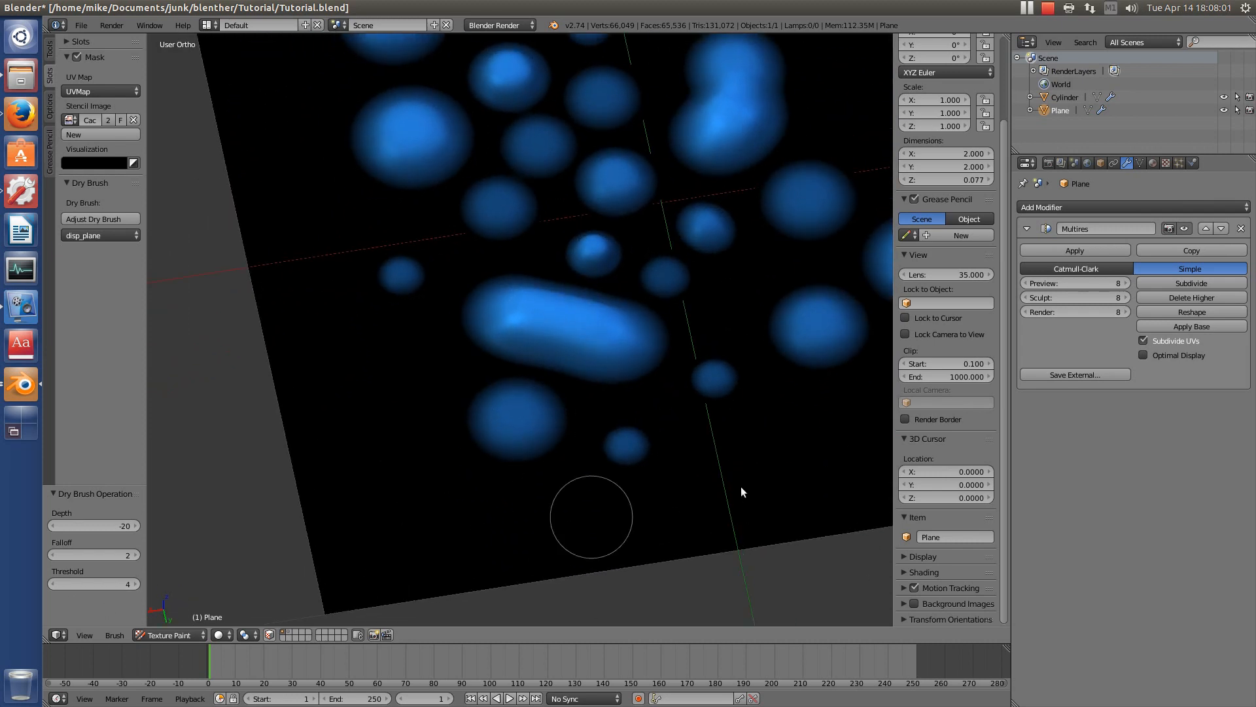
scroll(599, 427, up, 3)
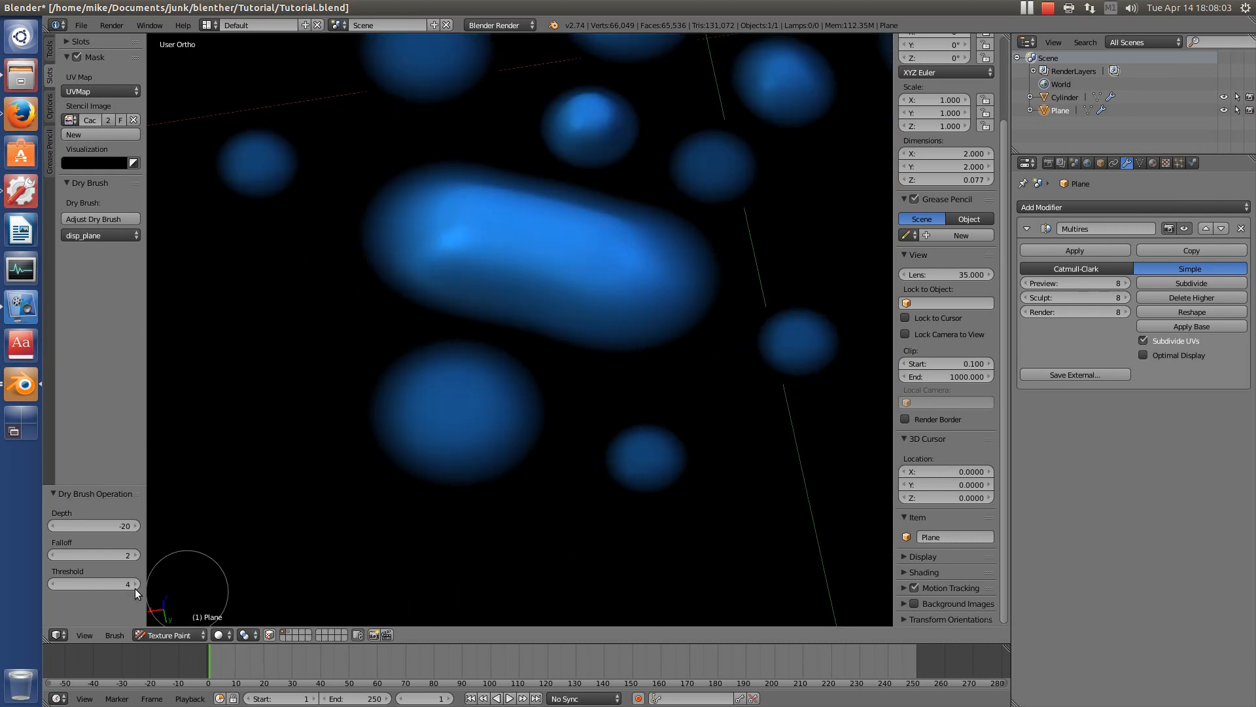
- Lower the Dry Brush depth to -21, and raise it to -18 to compare the mask's coverage
click(51, 524)
click(51, 524)
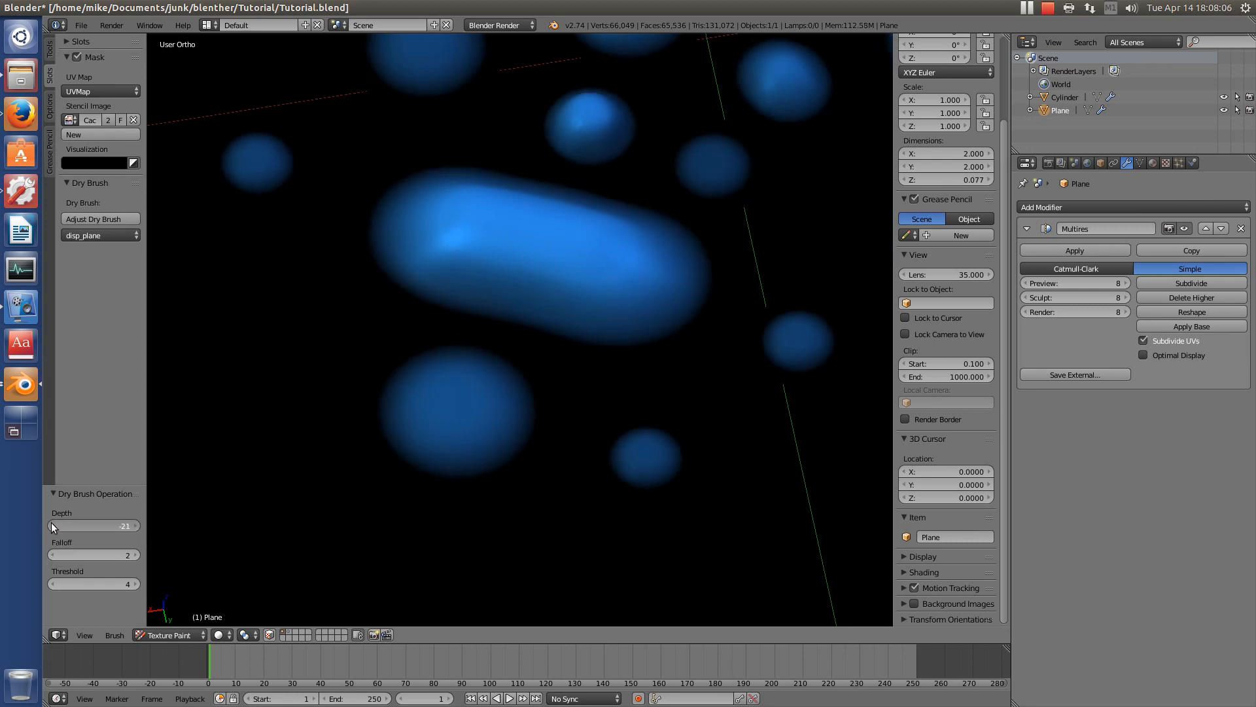
click(135, 527)
click(135, 527)
click(135, 527)
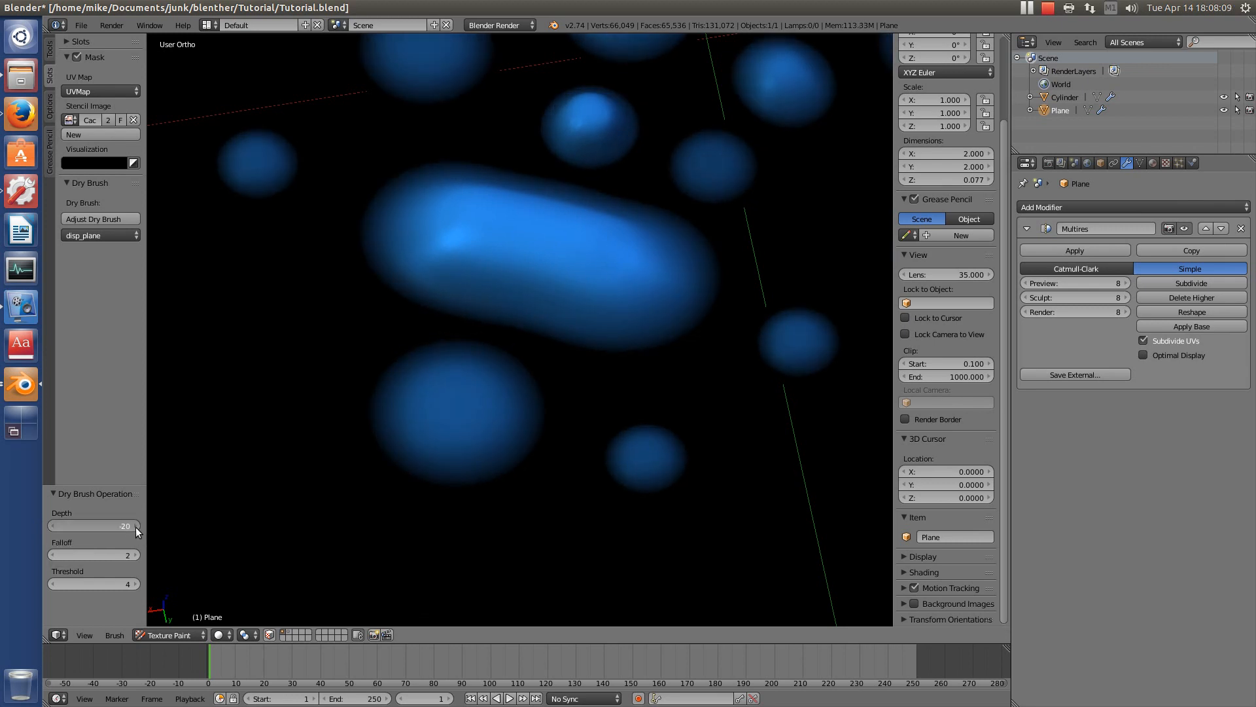
click(135, 527)
scroll(457, 382, down, 6)
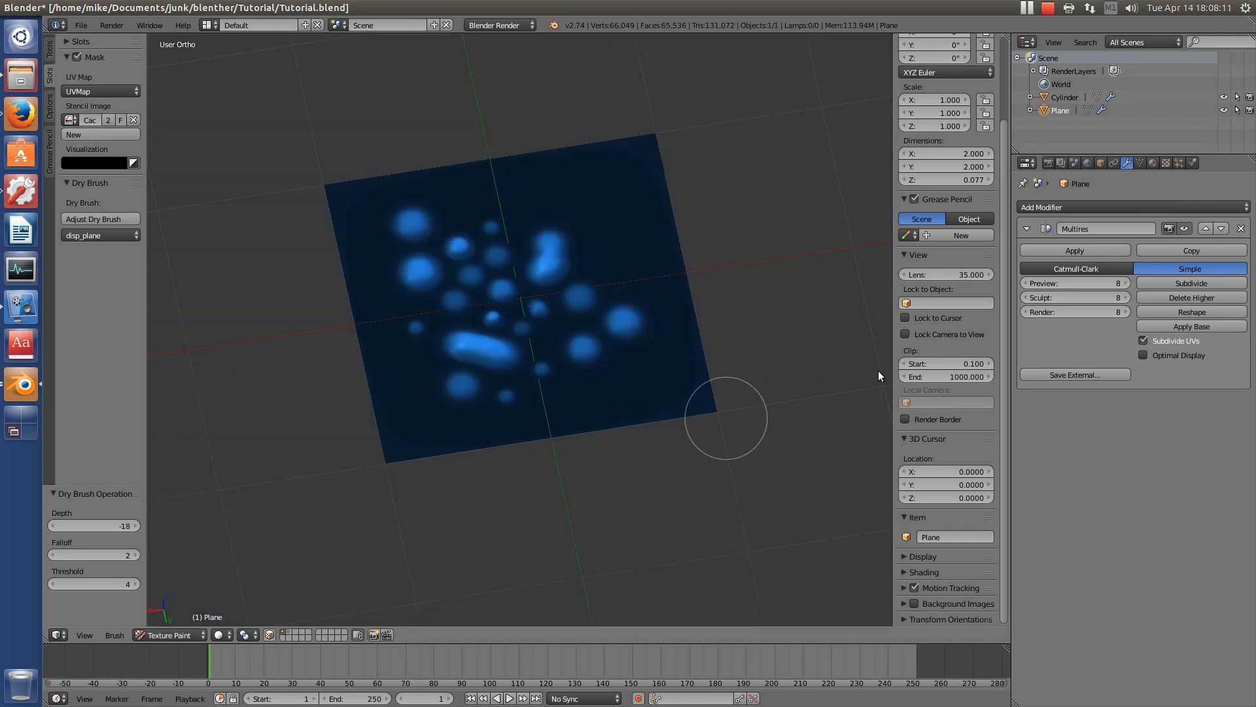
scroll(608, 384, up, 6)
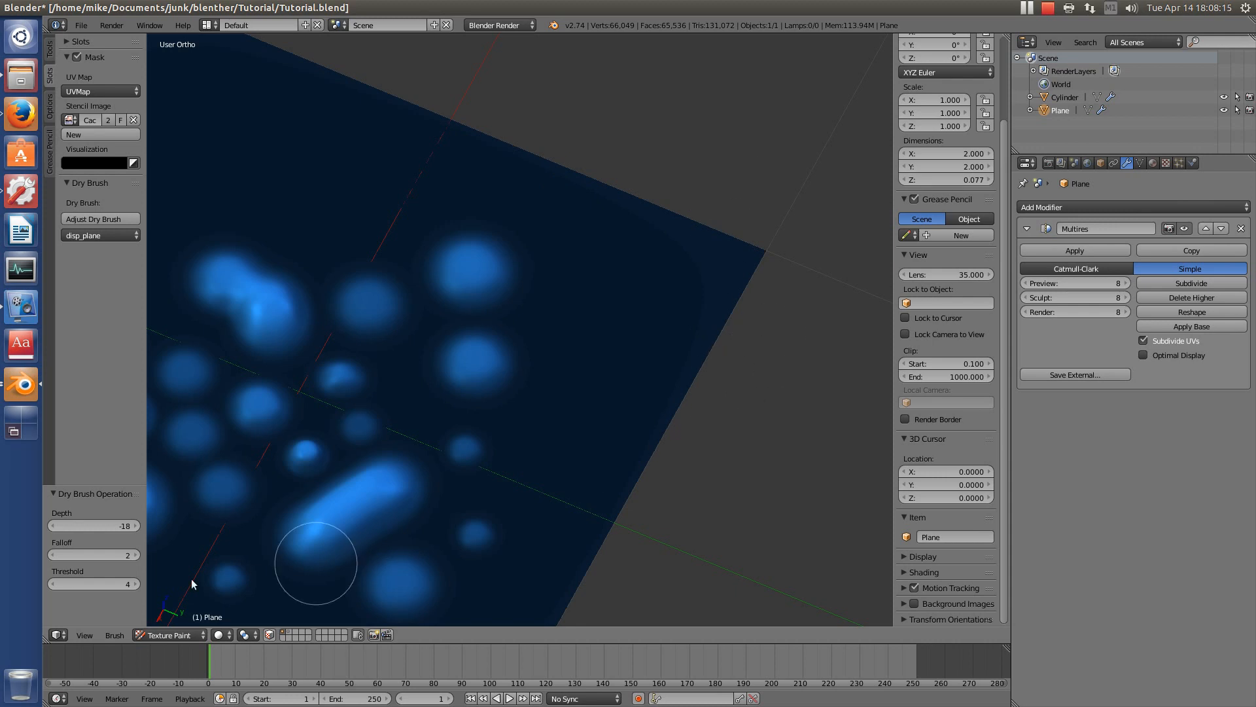
- Raise the Dry Brush threshold to 7
click(136, 584)
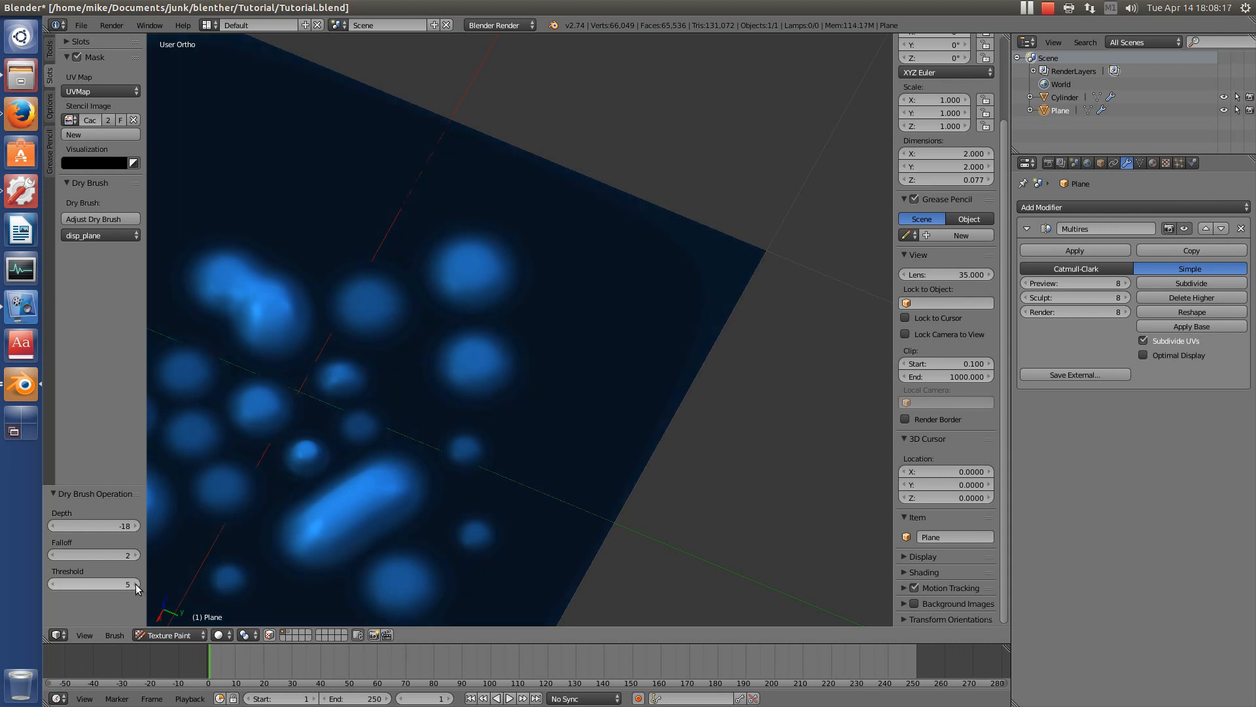
click(136, 584)
click(136, 584)
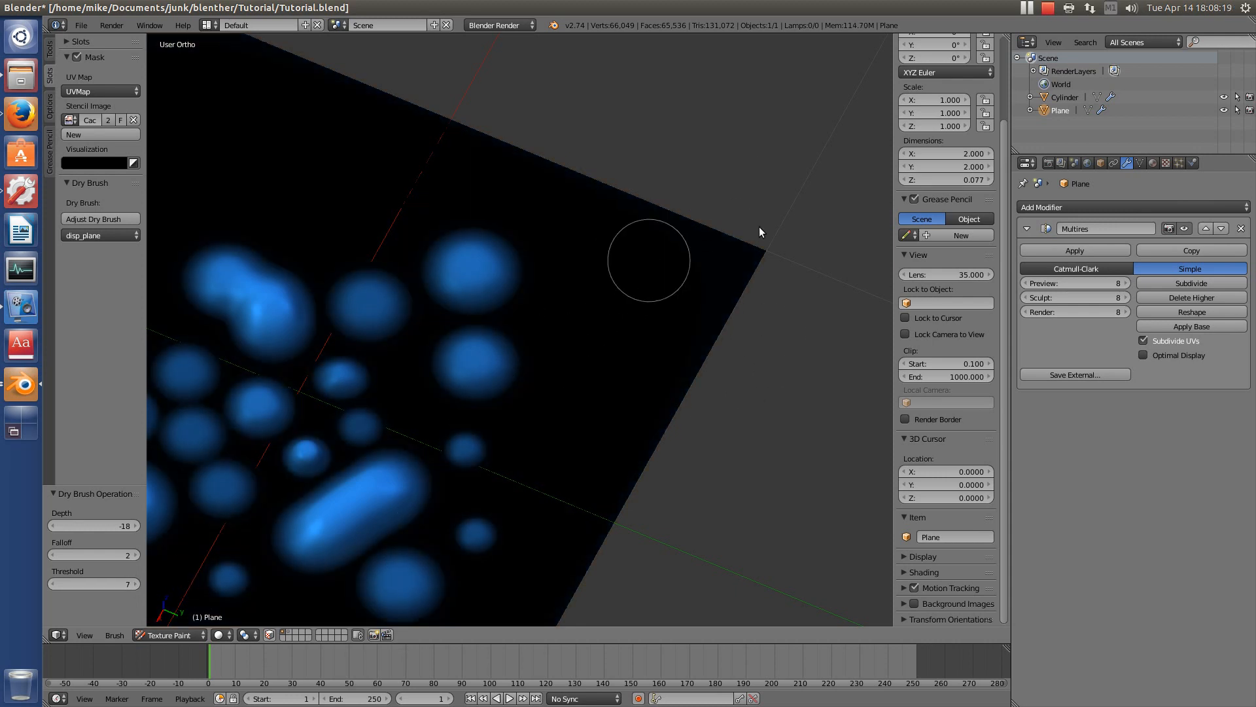
scroll(575, 457, down, 5)
middle_drag(532, 438, 301, 517)
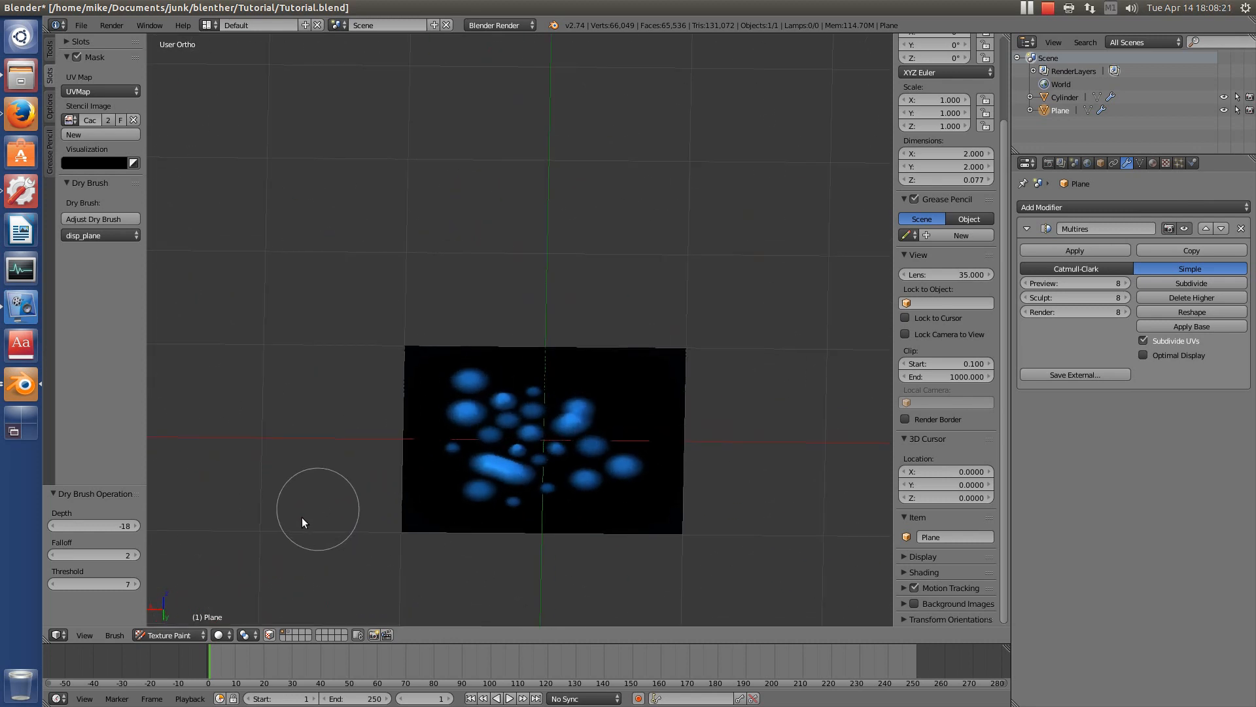
- Try an extreme Dry Brush depth of -200
click(92, 525)
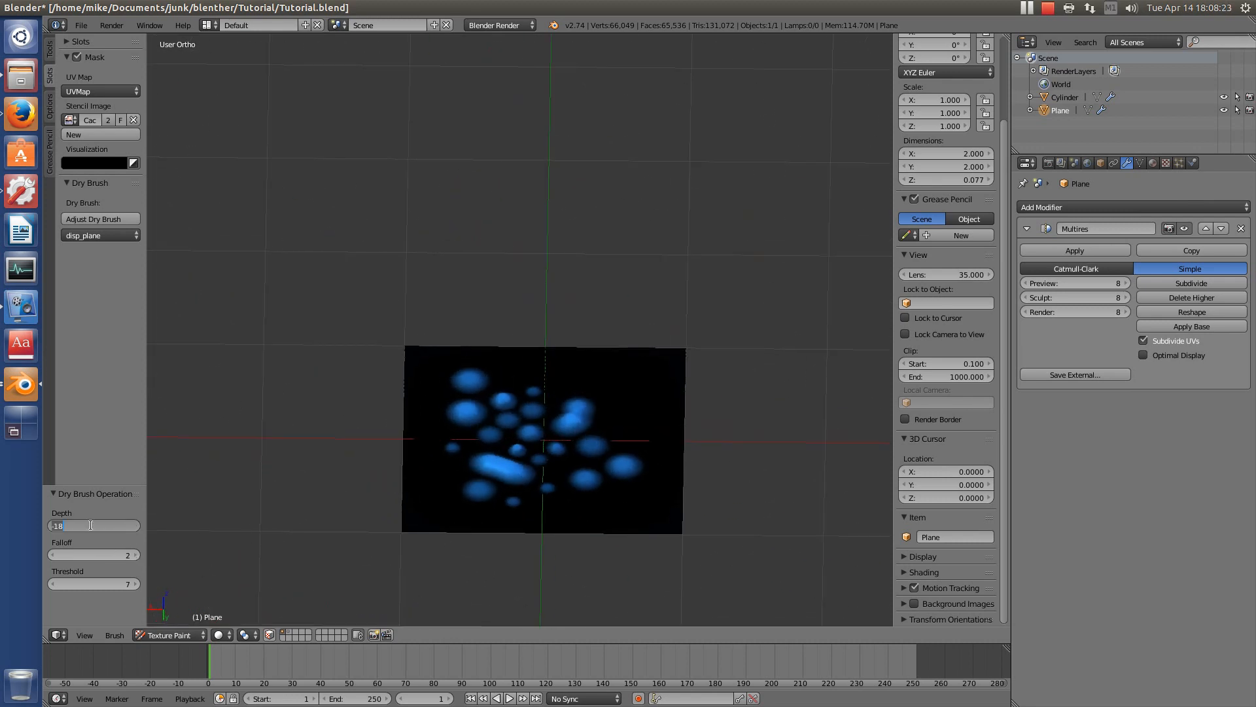
text(-200)
key(Return)
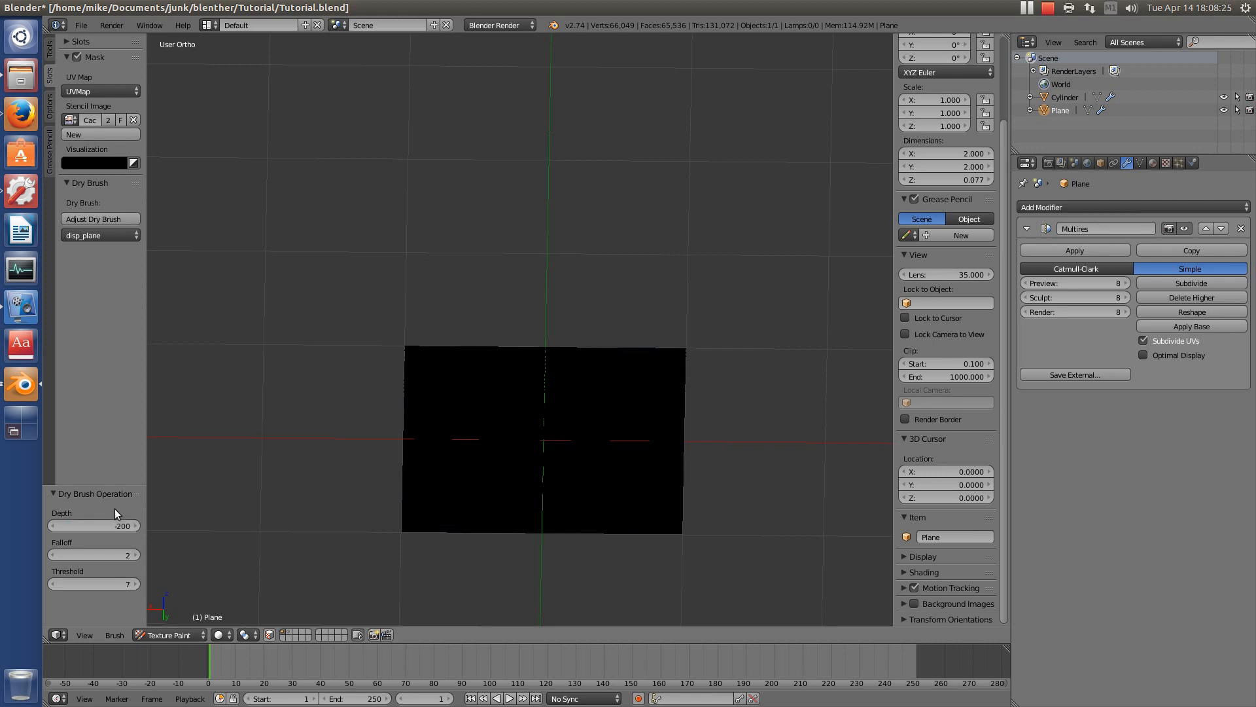
- Set the Dry Brush depth to -20 and the threshold to 4
click(105, 525)
text(-20)
key(Return)
click(93, 584)
text(4)
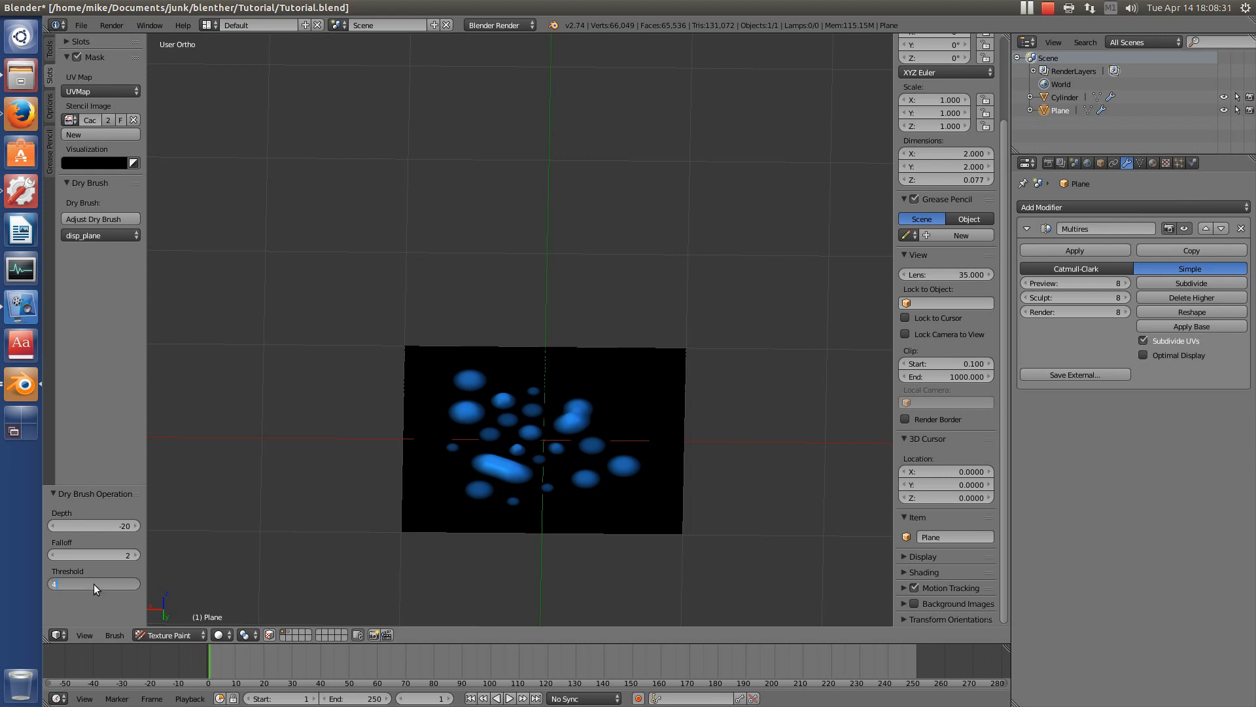
key(Return)
scroll(581, 434, up, 2)
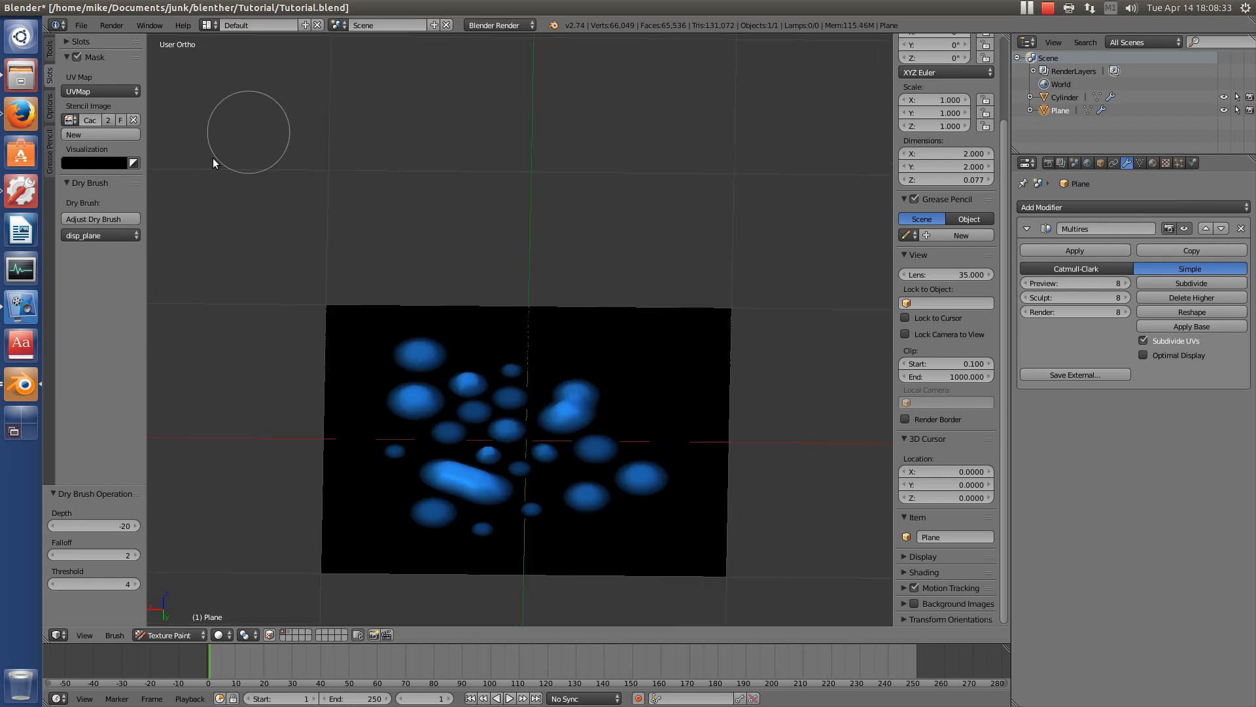
mouse_move(454, 426)
middle_down()
mouse_move(504, 260)
mouse_move(570, 389)
mouse_move(244, 298)
middle_up()
scroll(603, 266, up, 1)
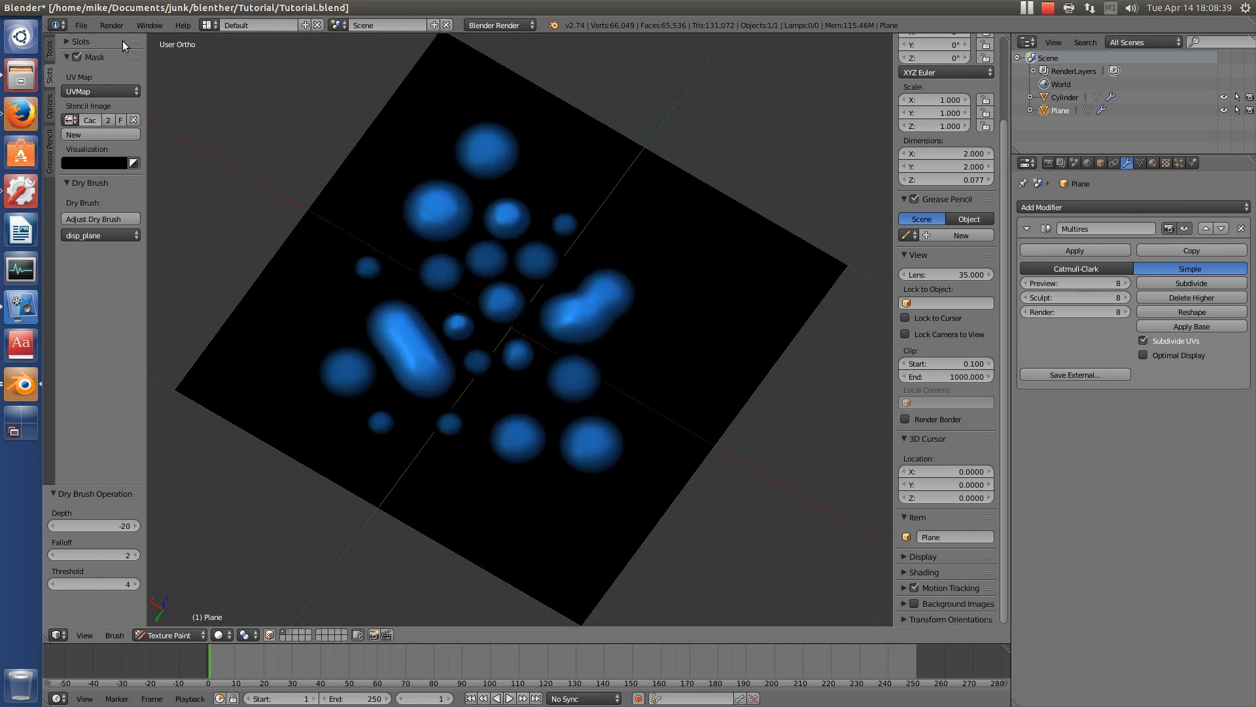
- Try inverting the stencil mask on the plane, and restore the non-inverted mask
click(133, 164)
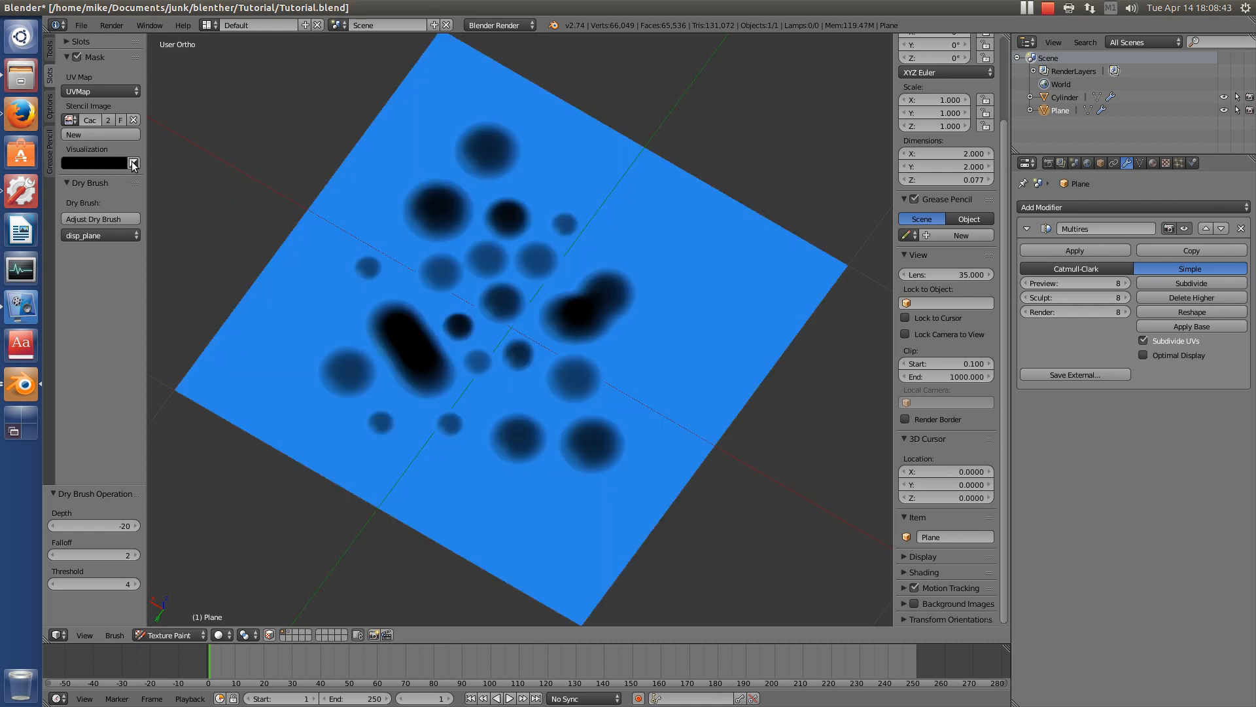
scroll(453, 287, up, 3)
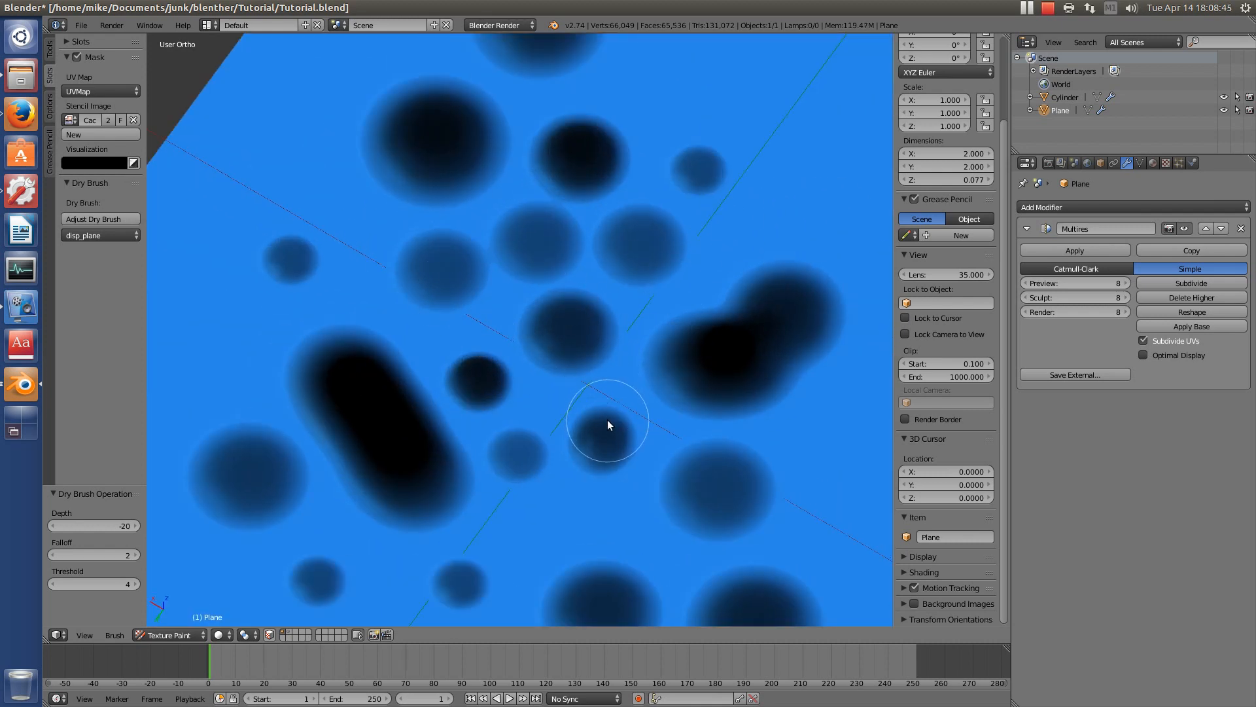
click(133, 165)
scroll(470, 312, down, 5)
middle_drag(469, 311, 595, 293)
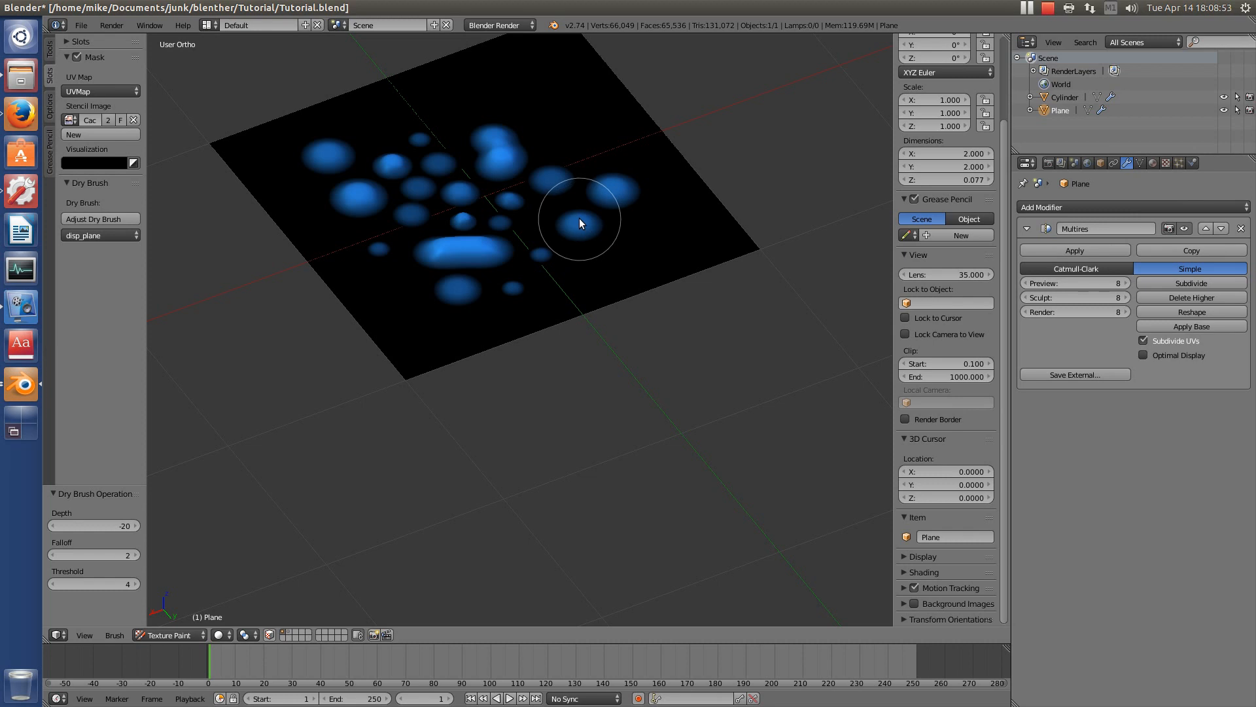
- Raise the brush strength to 1.000 and paint the sandy yellow colour over all unmasked bumps in top view
key(KP_7)
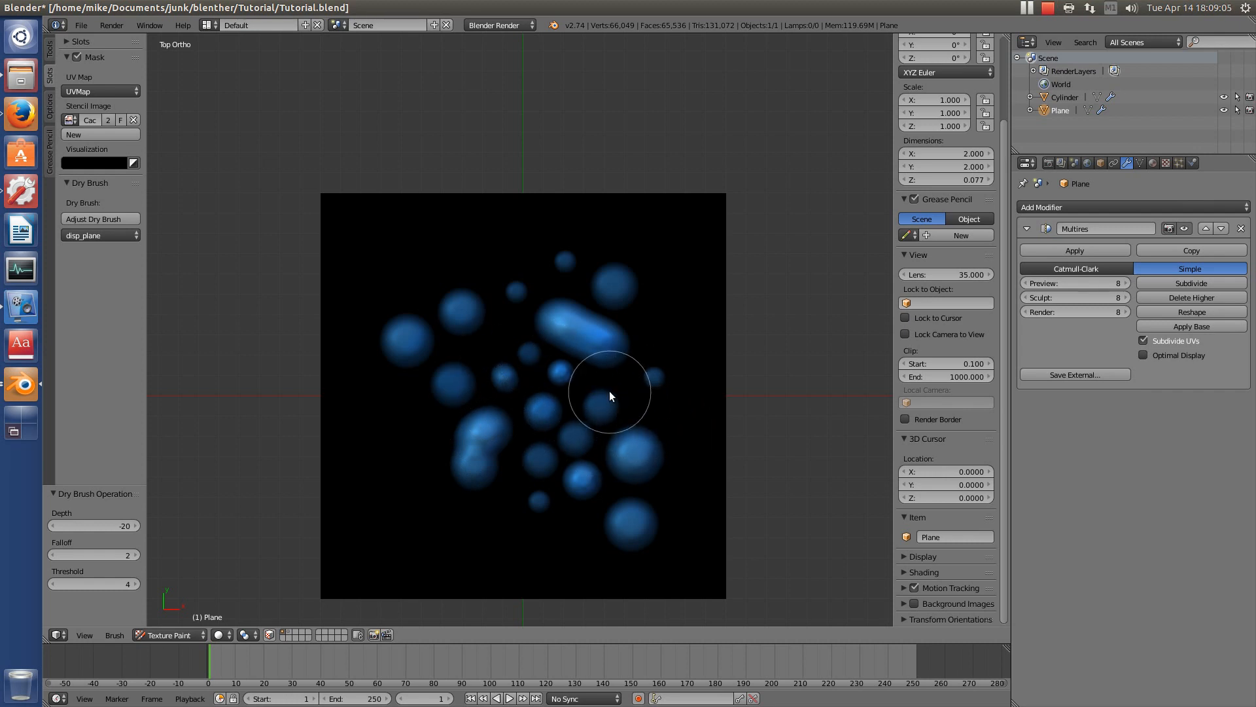
key(shift+f)
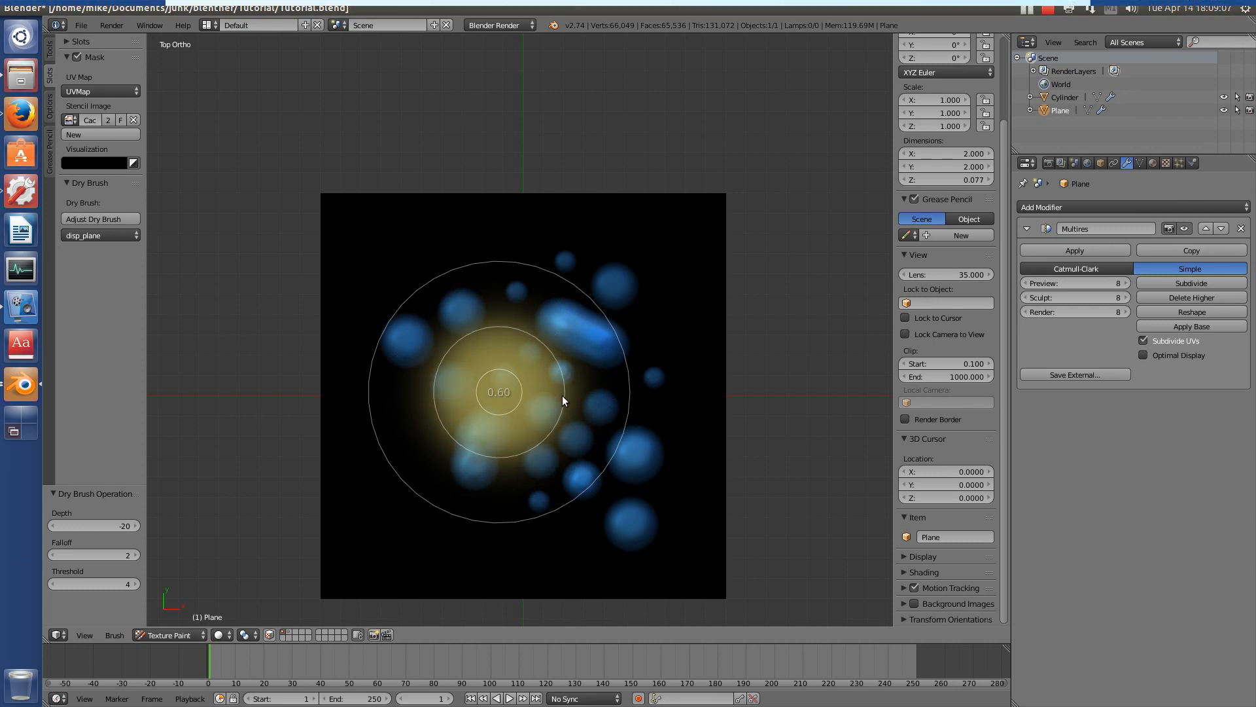
click(518, 396)
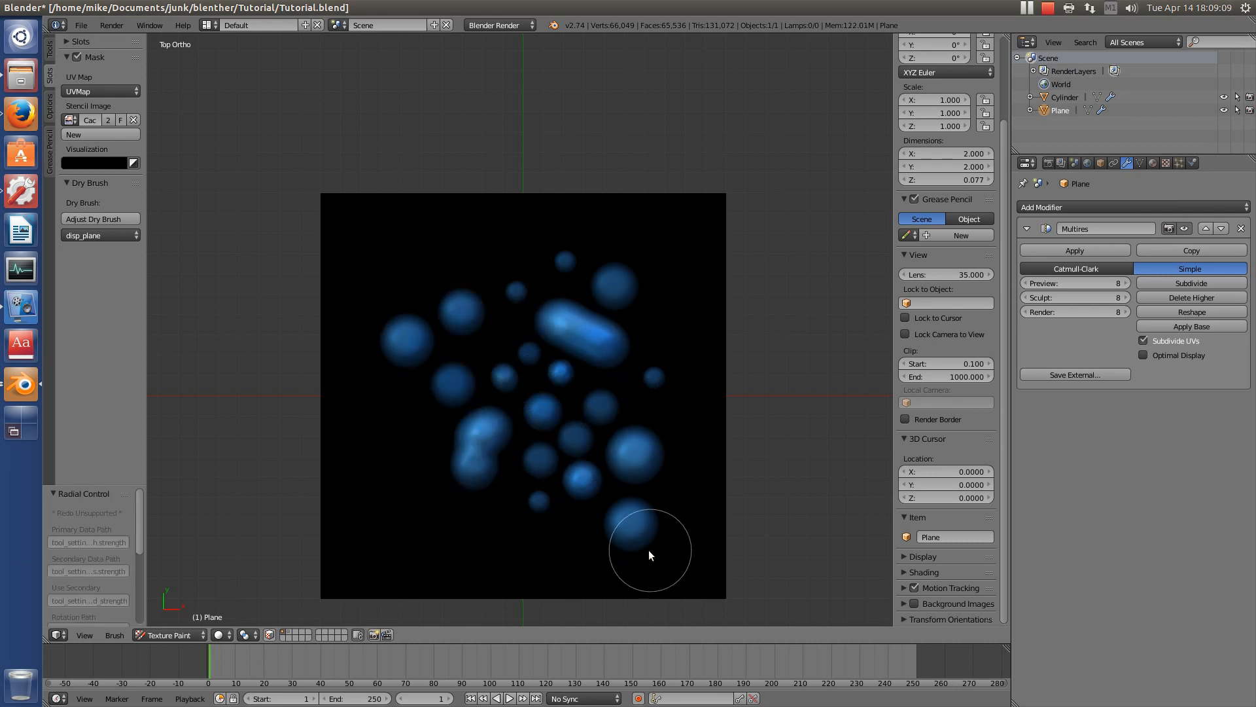
mouse_move(653, 510)
mouse_down()
mouse_move(608, 544)
mouse_move(646, 418)
mouse_move(623, 477)
mouse_move(530, 488)
mouse_move(523, 396)
mouse_move(492, 472)
mouse_move(669, 432)
mouse_move(476, 356)
mouse_move(462, 300)
mouse_move(610, 317)
mouse_move(558, 327)
mouse_move(603, 383)
mouse_up()
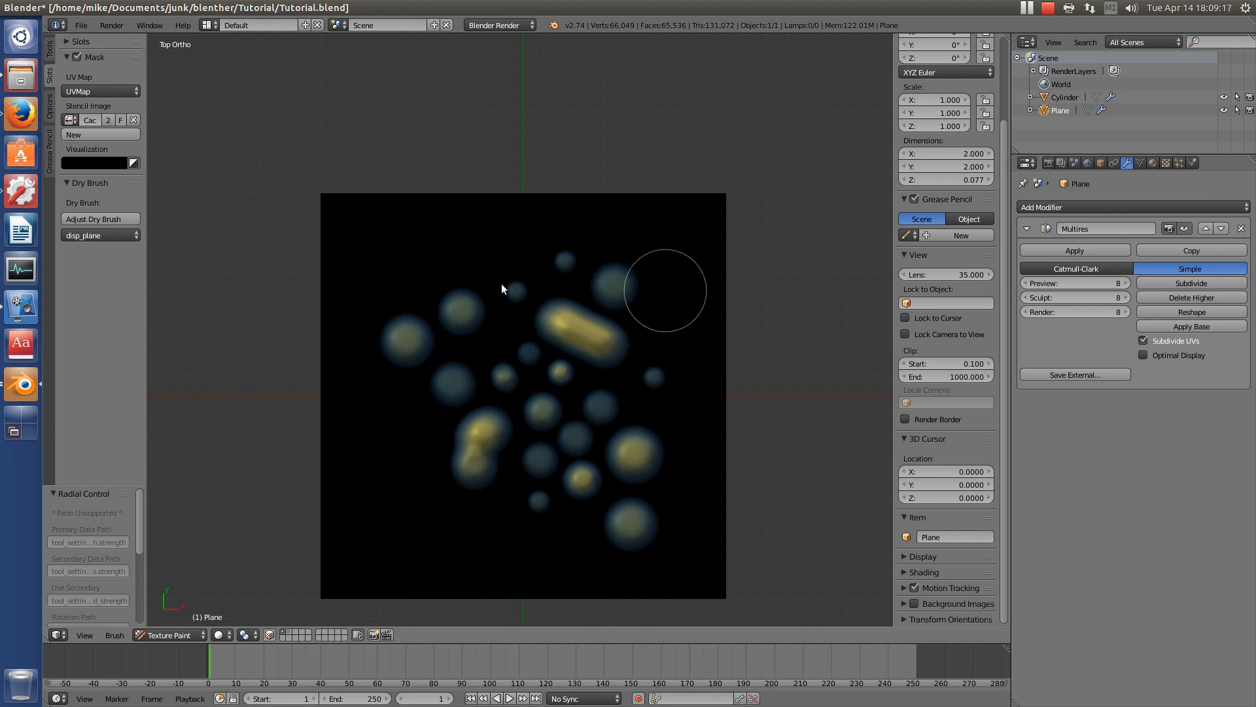
- Disable the stencil mask to inspect the sandy paint on the bumps from an angle, and re-enable it
click(76, 55)
middle_drag(592, 550, 437, 423)
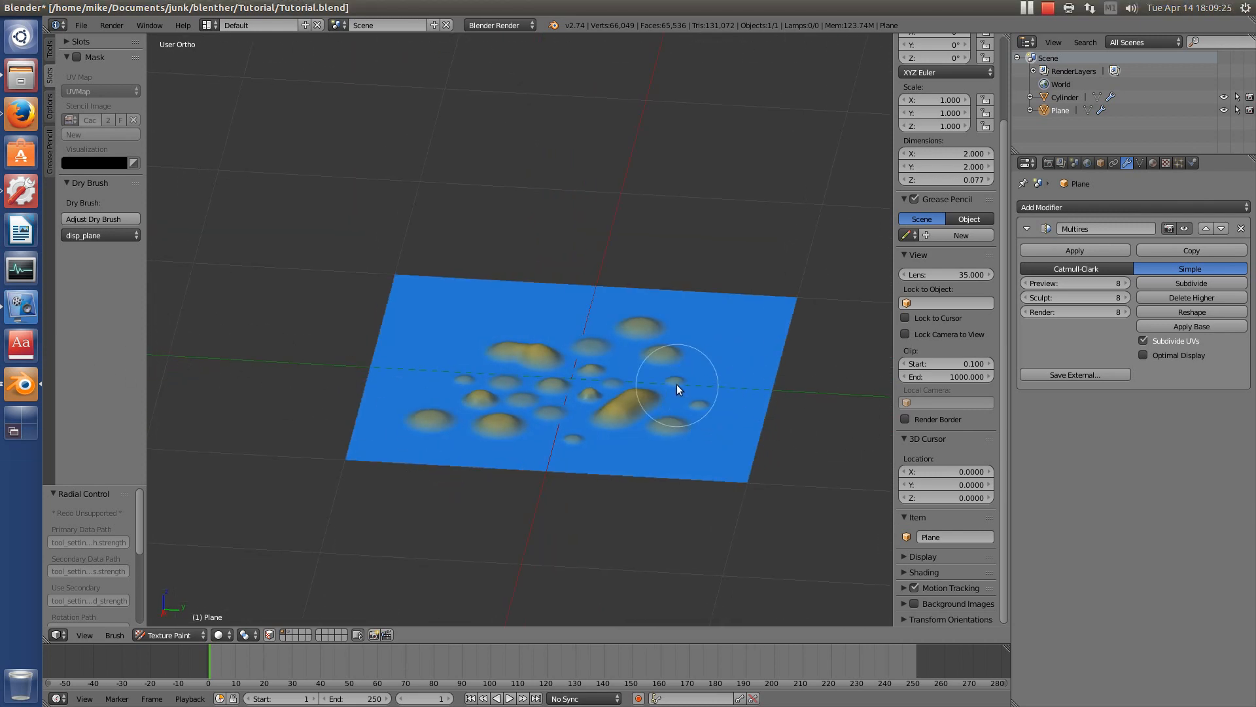
click(76, 56)
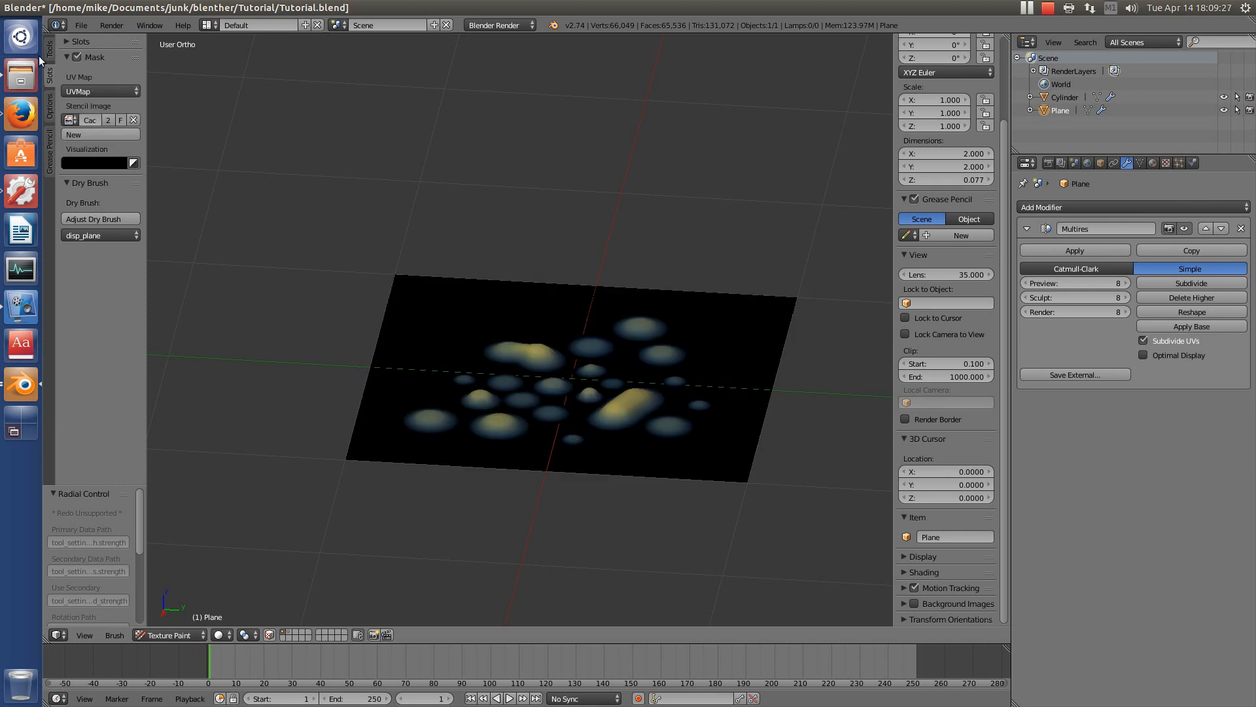
- Change the brush colour to dark green
click(50, 50)
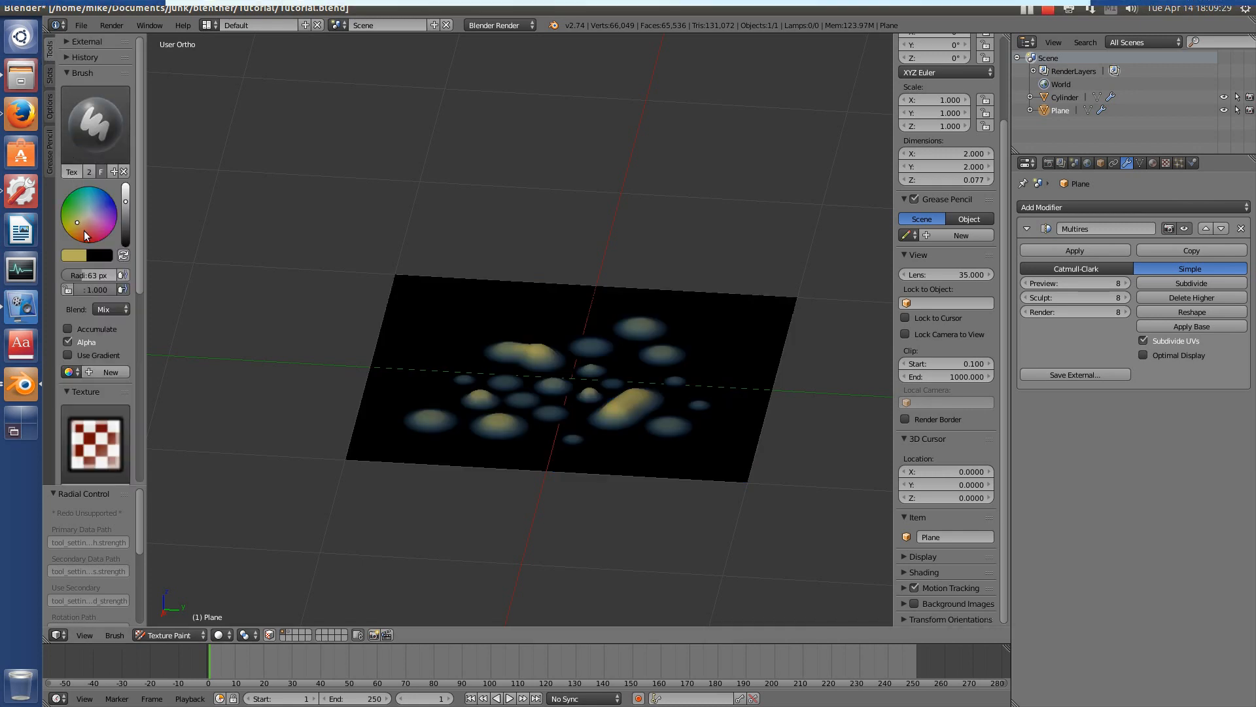
mouse_move(83, 230)
mouse_down()
mouse_move(70, 205)
mouse_move(126, 223)
mouse_up()
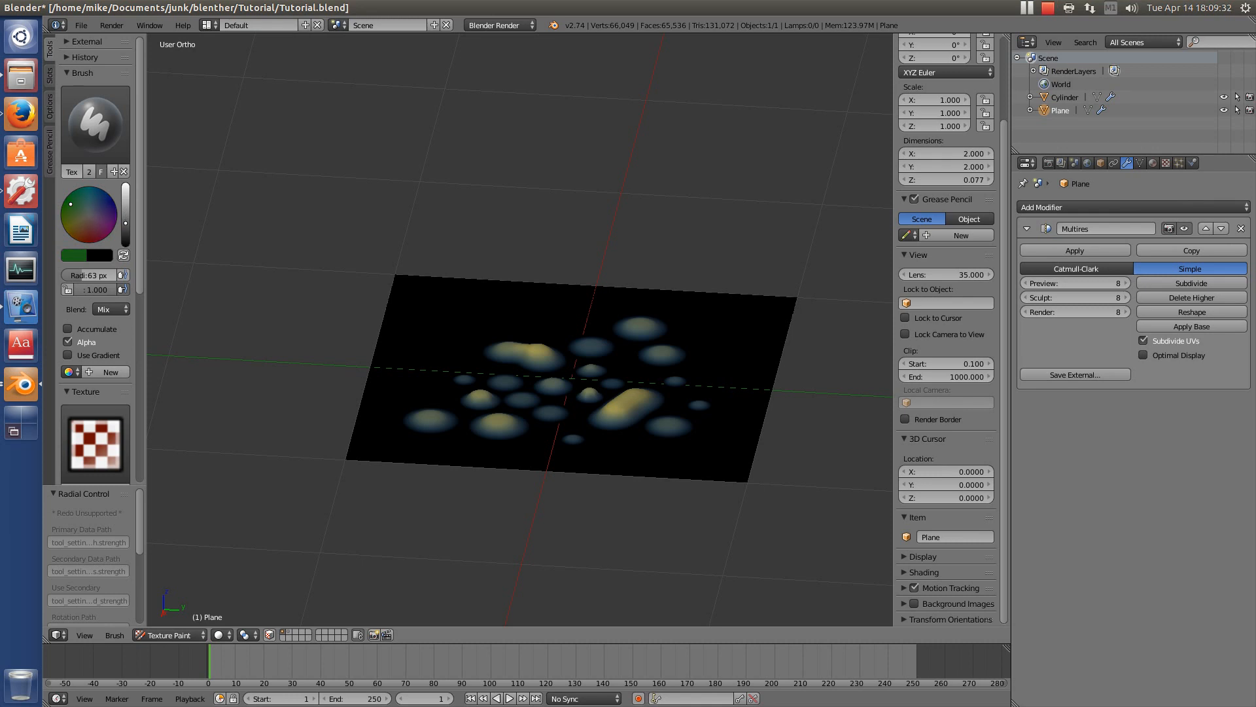
- Regenerate the mask with Adjust Dry Brush at a depth of -30
click(48, 77)
scroll(653, 441, up, 3)
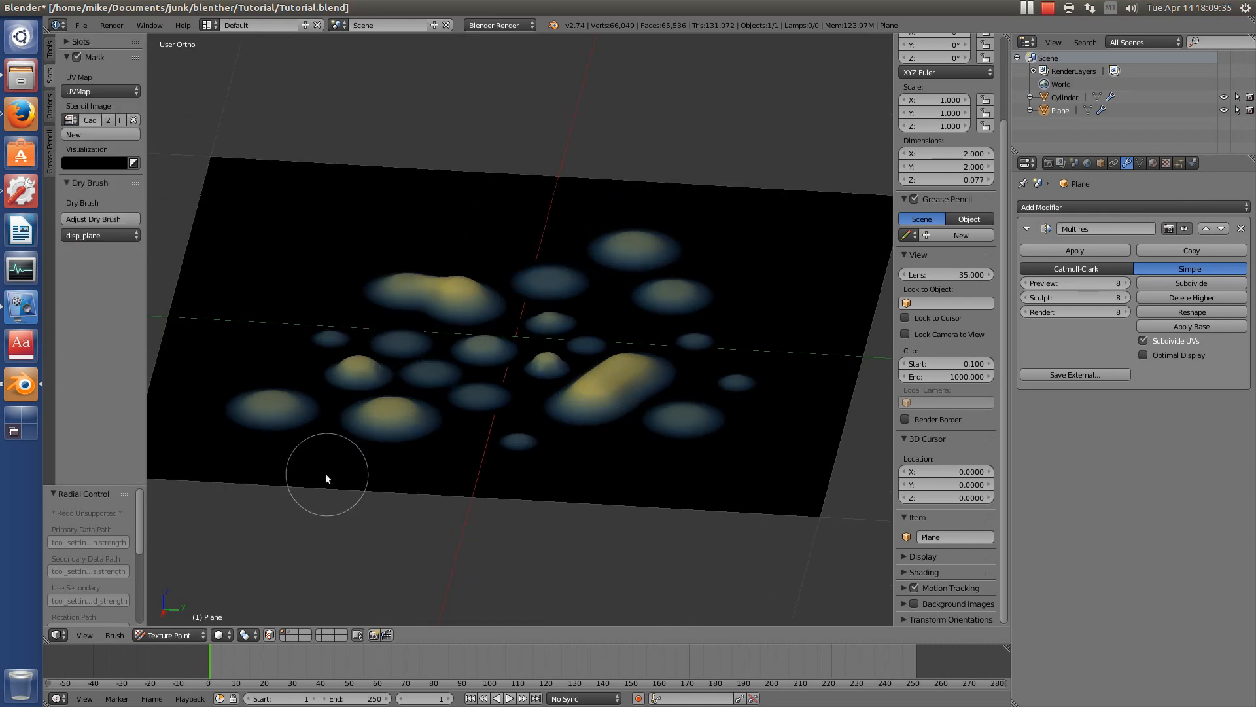
click(84, 215)
click(98, 521)
key(BackSpace)
text(-3)
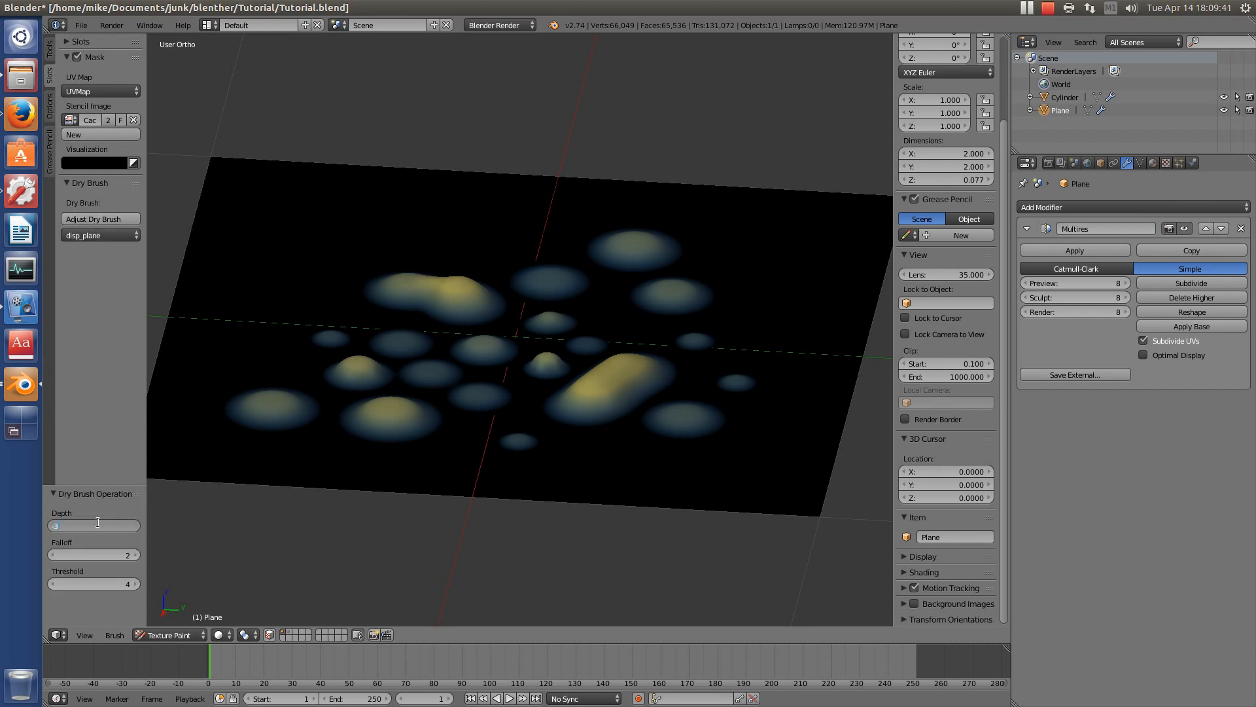
text(0)
key(Return)
- Paint dark green over all the unmasked bumps on the plane
middle_drag(533, 440, 560, 484)
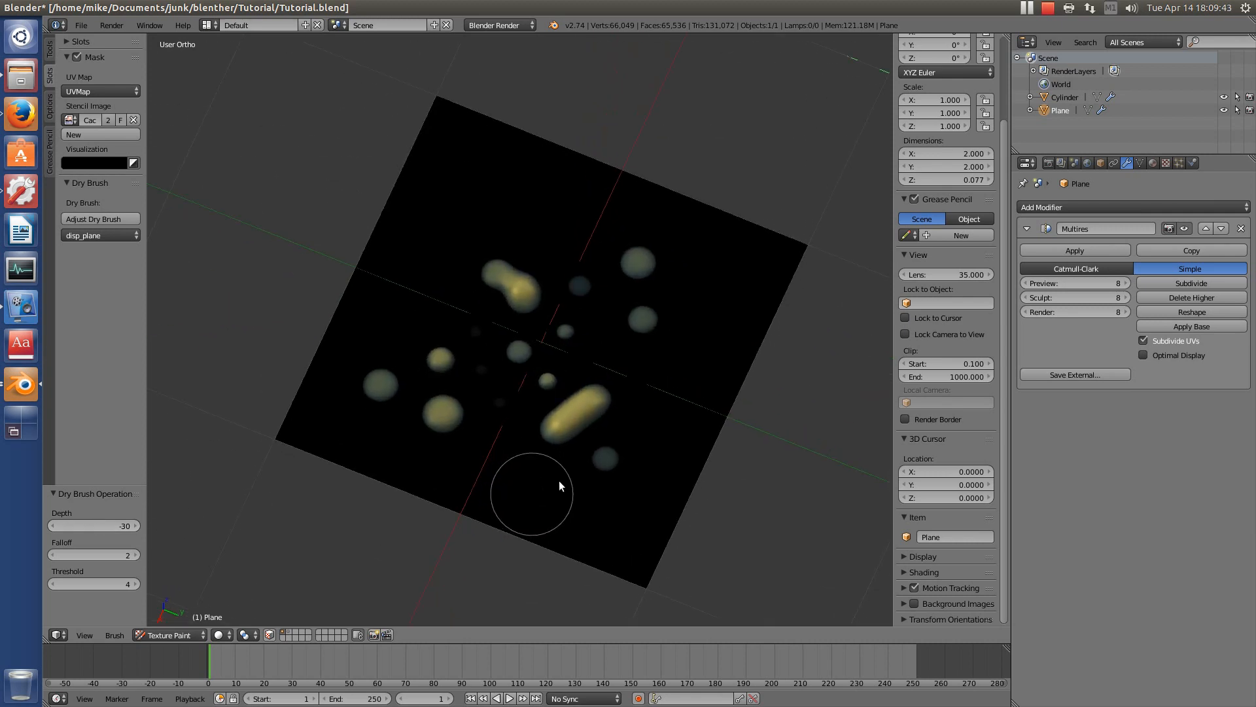
scroll(559, 486, up, 3)
mouse_move(586, 457)
mouse_down()
mouse_move(606, 359)
mouse_move(582, 379)
mouse_up()
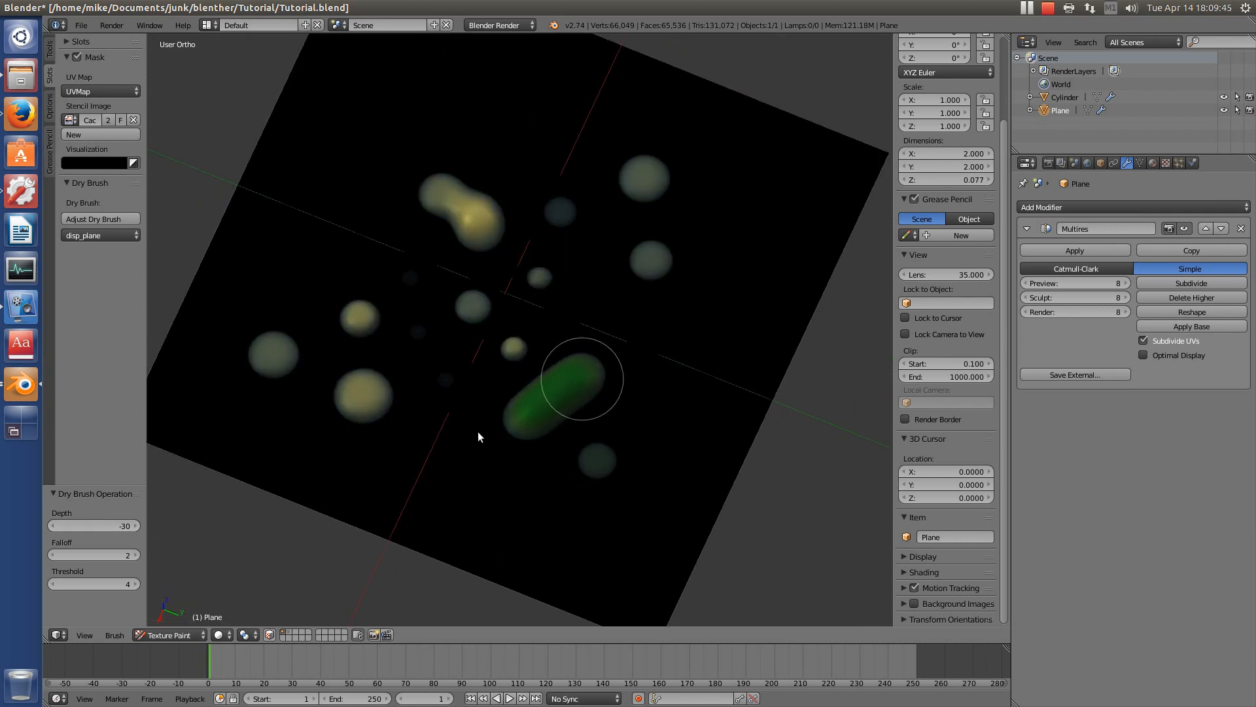
key(KP_7)
scroll(655, 406, down, 5)
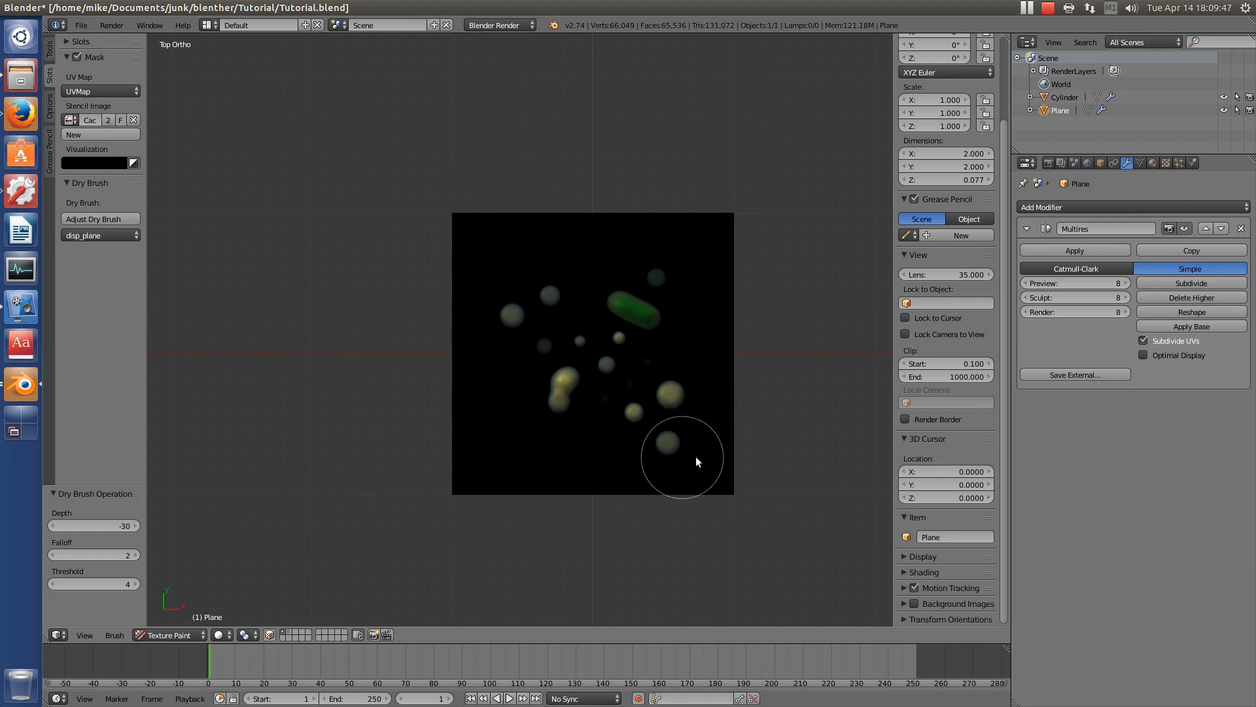
mouse_move(613, 441)
mouse_down()
mouse_move(674, 388)
mouse_move(607, 300)
mouse_move(663, 252)
mouse_move(501, 306)
mouse_move(503, 334)
mouse_move(565, 404)
mouse_move(565, 384)
mouse_up()
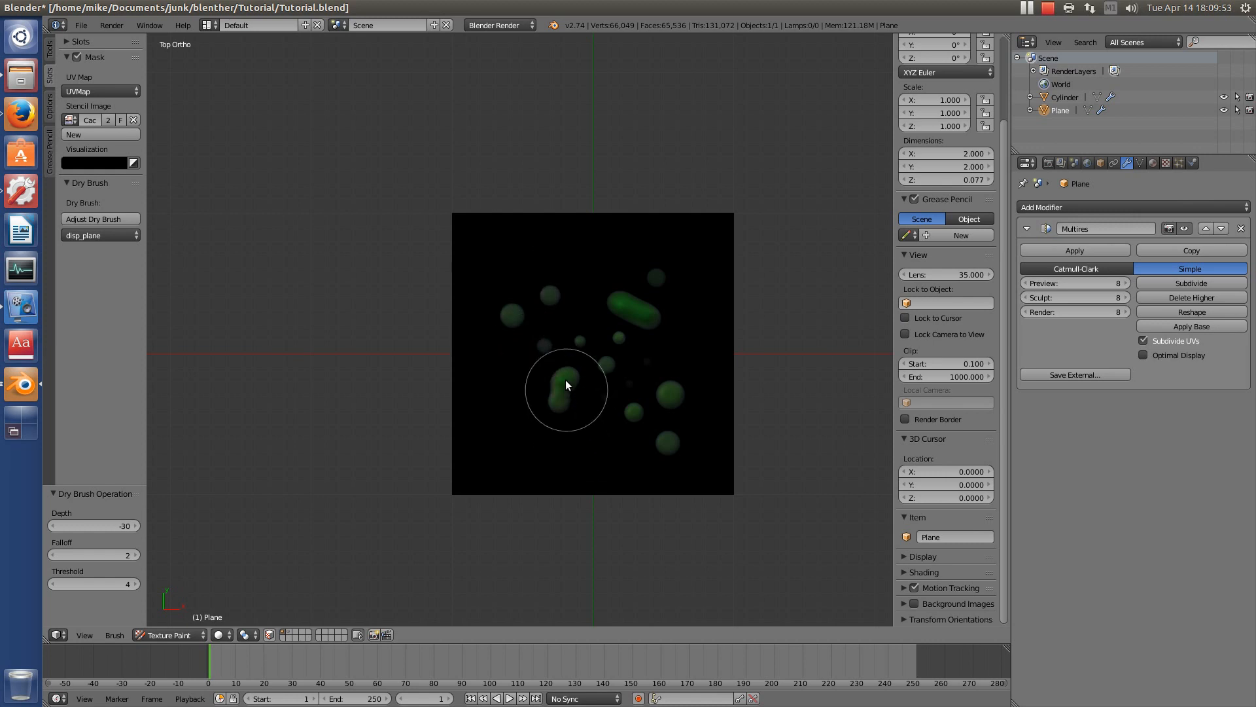
- Set the Dry Brush depth to -60 and the falloff to 10 to restrict the mask to the highest peaks
mouse_move(705, 461)
middle_down()
mouse_move(676, 527)
mouse_move(611, 392)
mouse_move(661, 405)
middle_up()
scroll(610, 351, up, 5)
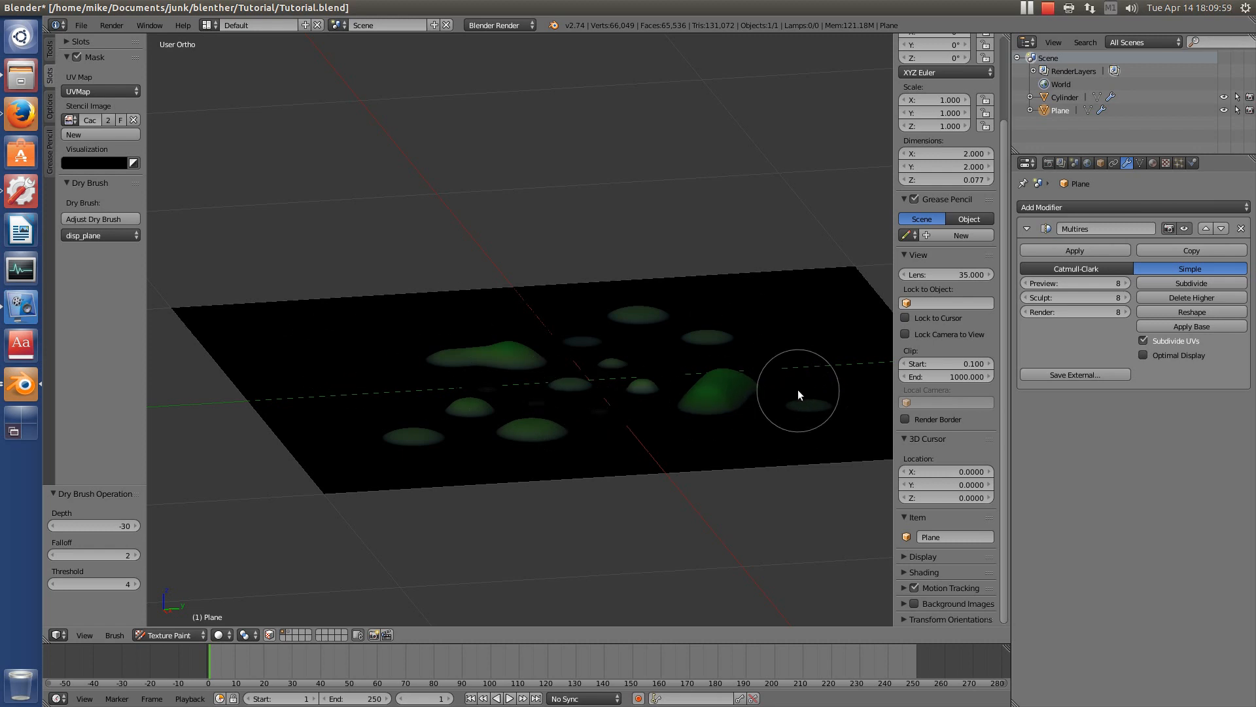
click(97, 526)
key(BackSpace)
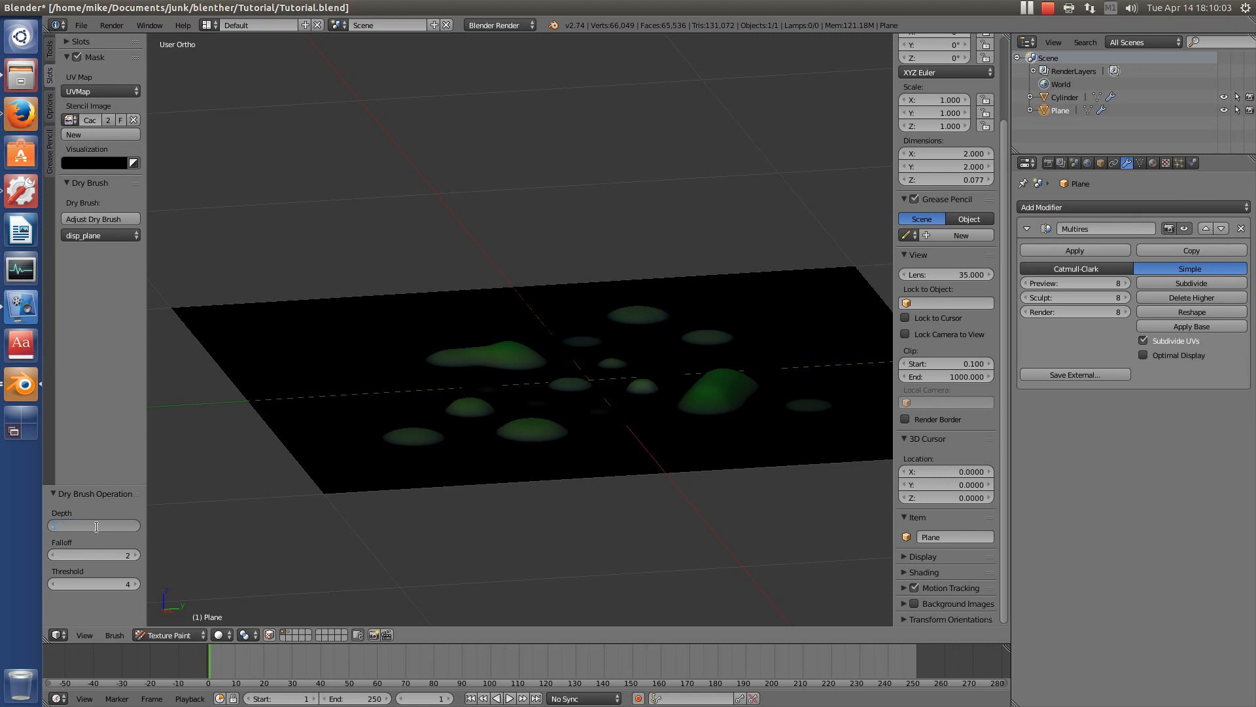
text(-60)
key(Return)
mouse_move(567, 417)
middle_down()
mouse_move(705, 422)
mouse_move(62, 563)
mouse_move(725, 303)
mouse_move(491, 434)
middle_up()
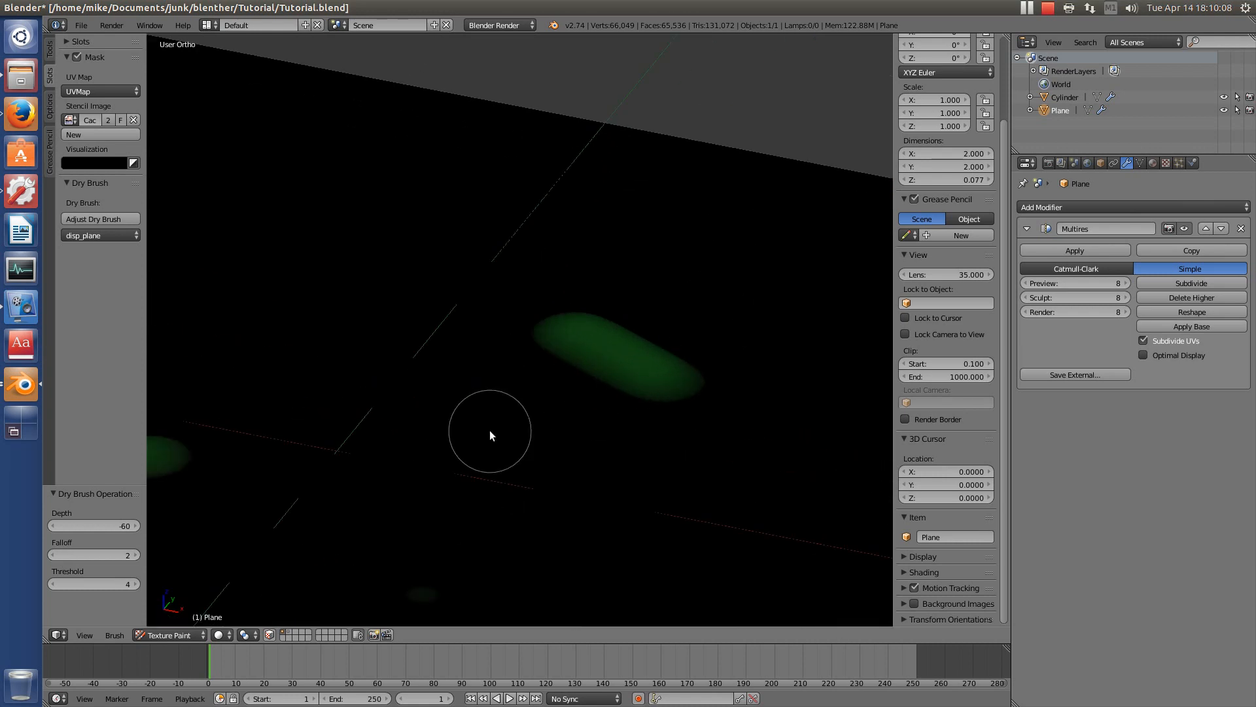
click(83, 552)
text(10)
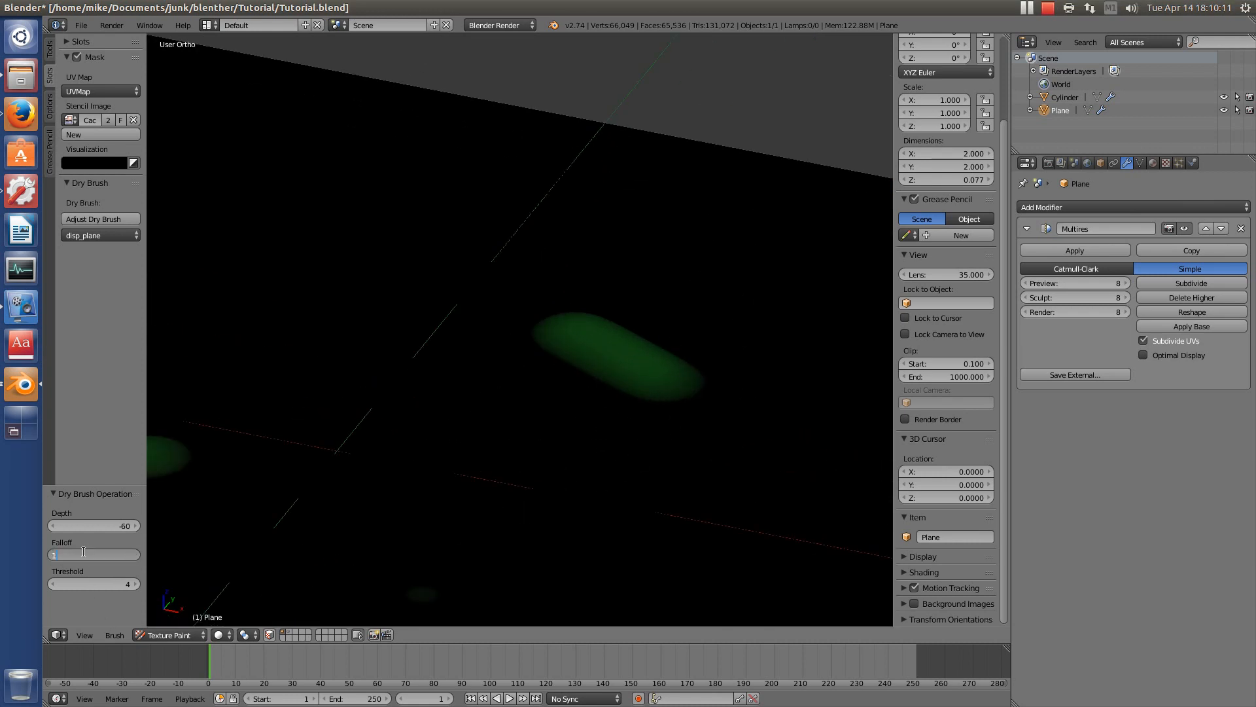
key(Return)
scroll(670, 417, down, 7)
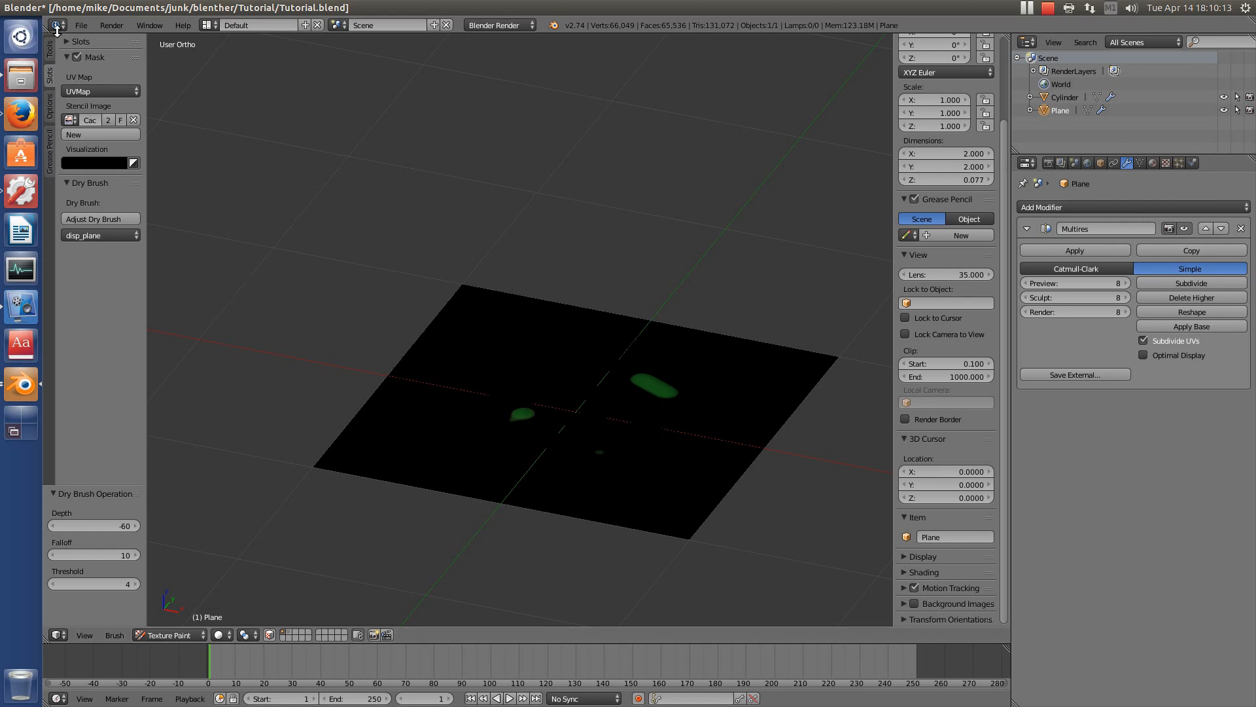
- Change the brush colour to full-brightness white
click(52, 52)
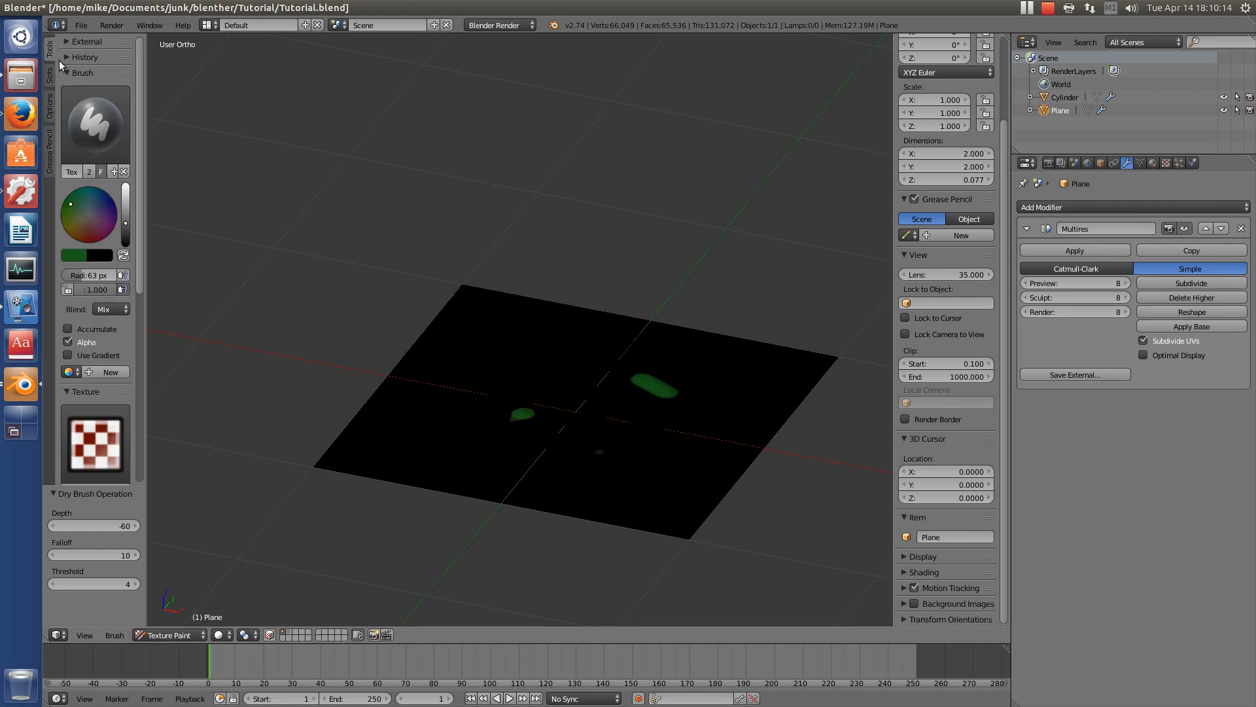
click(88, 214)
drag(127, 229, 126, 186)
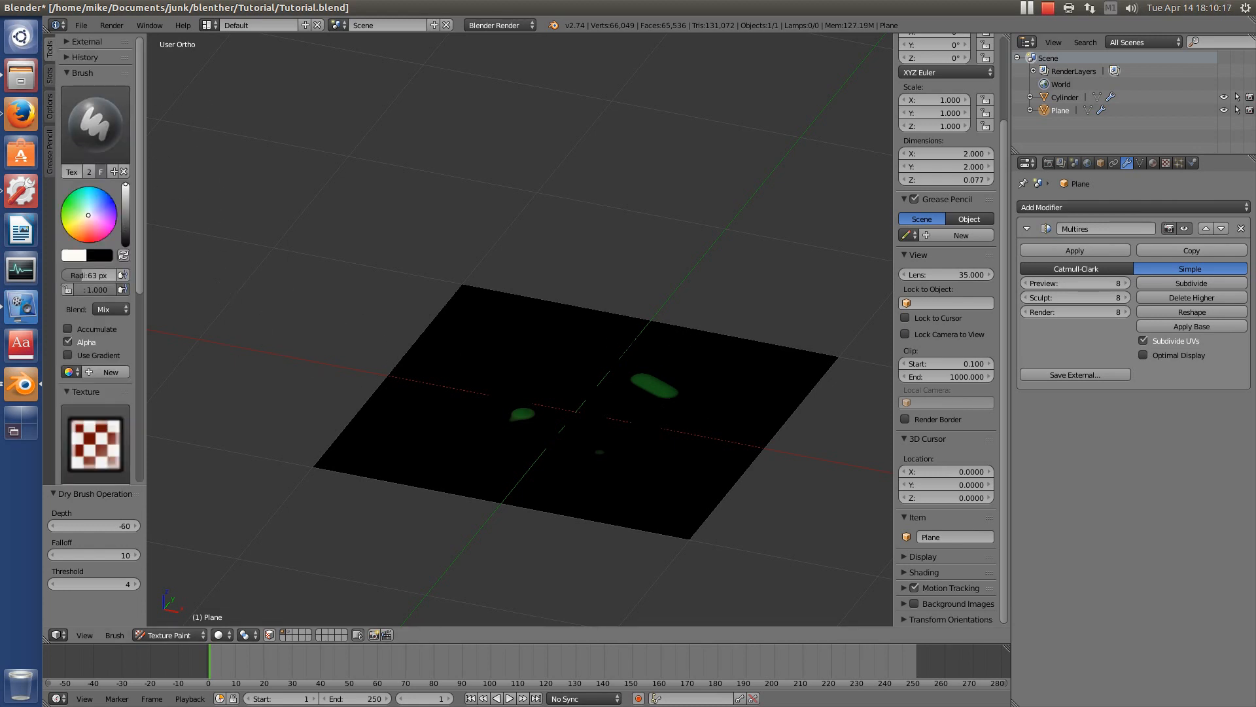
- Paint white over the unmasked peaks, including the elongated ridge, in top view
key(KP_7)
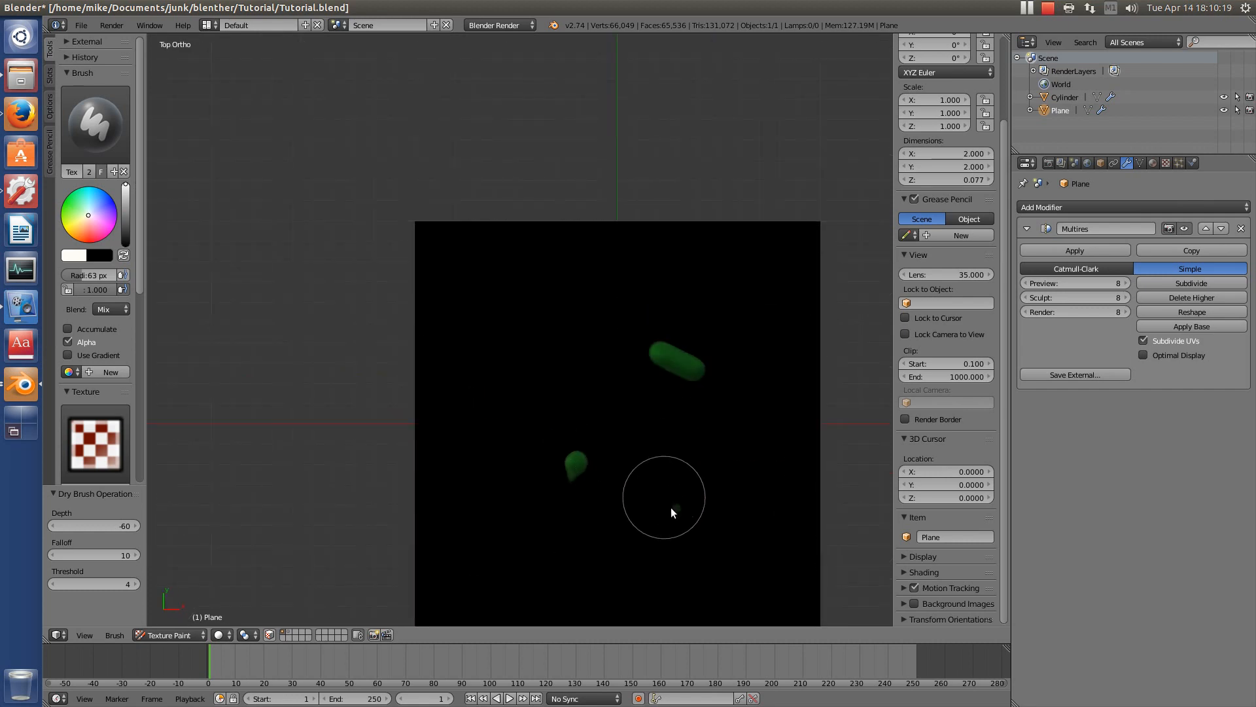
drag(572, 461, 581, 462)
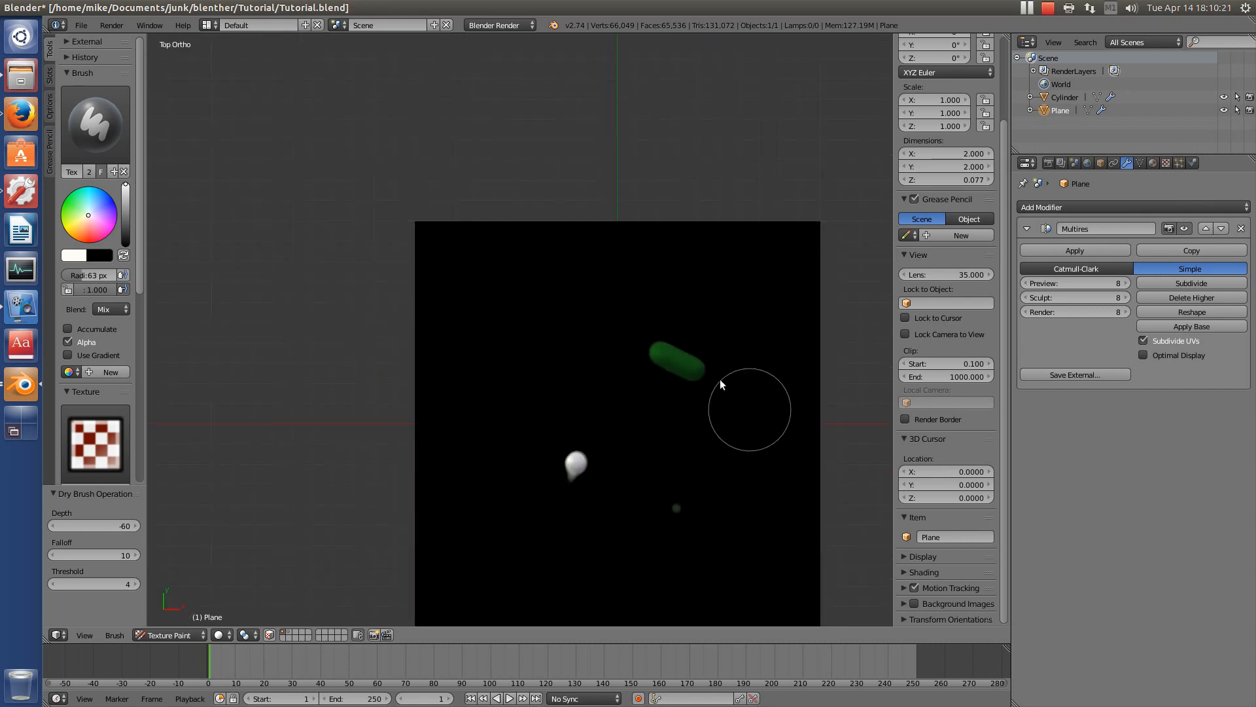
drag(654, 353, 700, 370)
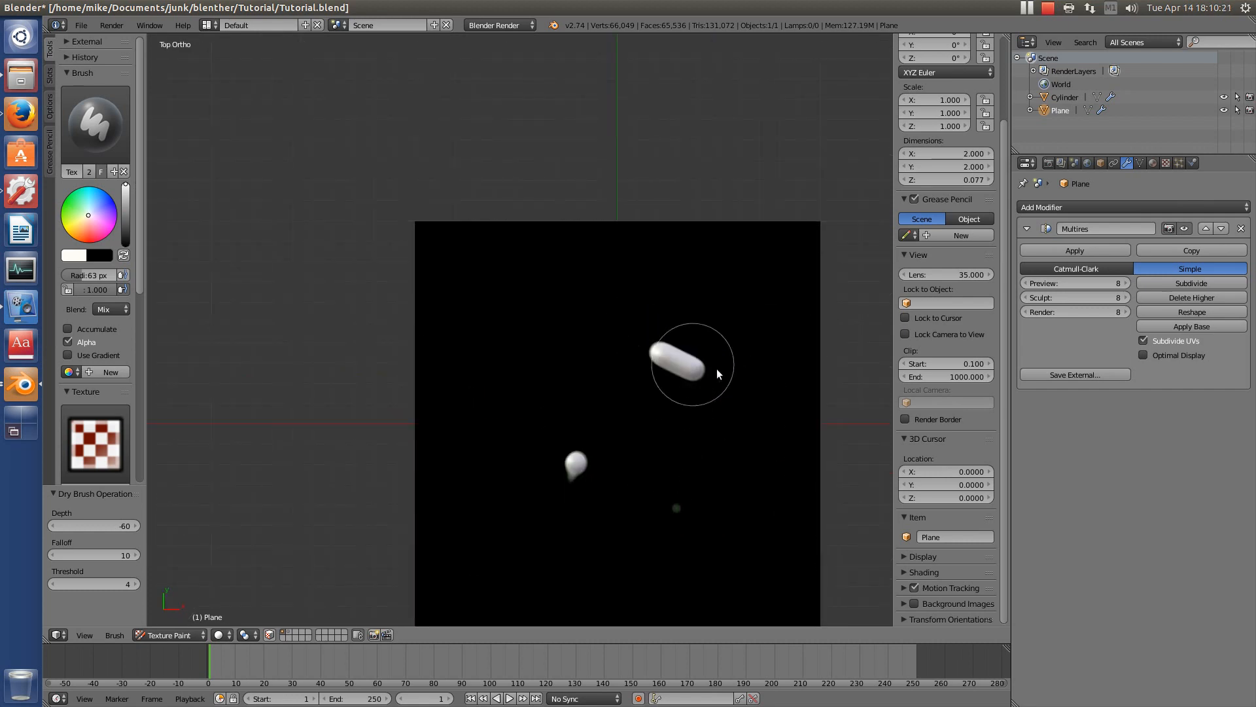
- Turn off the stencil mask and inspect the layered sand, green and white paint on the bumps up close
click(47, 77)
click(76, 57)
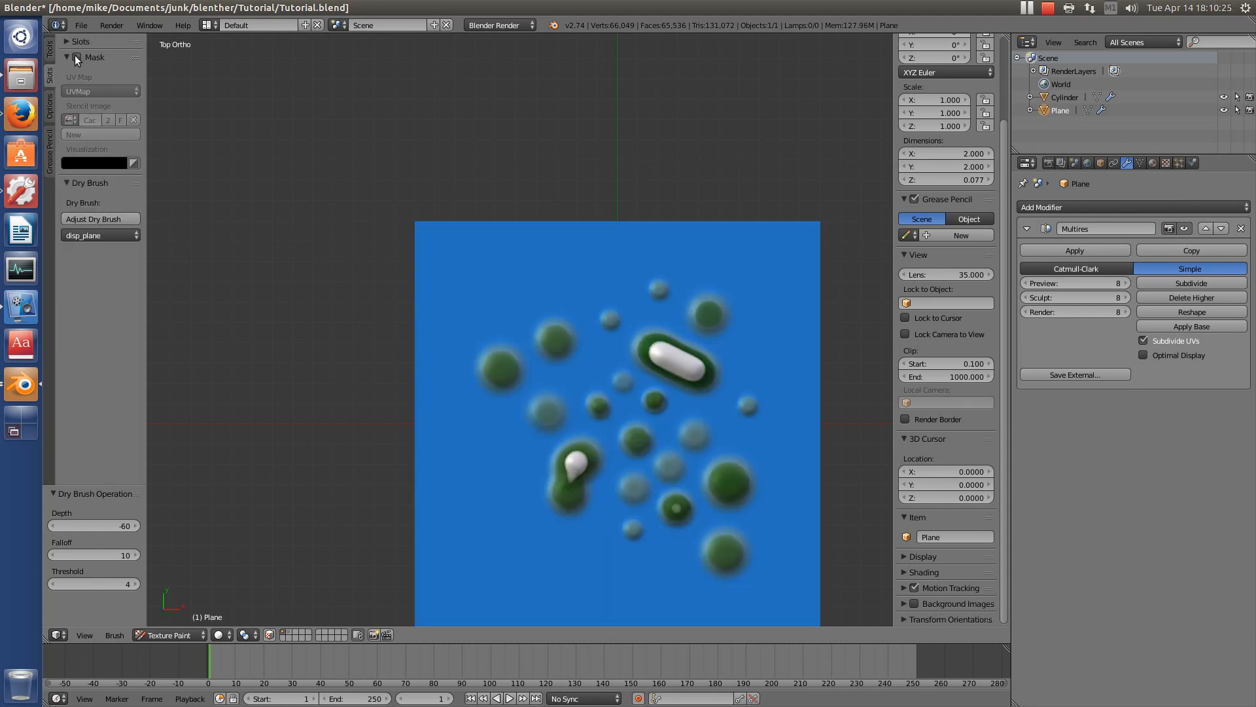
mouse_move(660, 516)
middle_down()
mouse_move(726, 556)
mouse_move(618, 445)
mouse_move(681, 461)
middle_up()
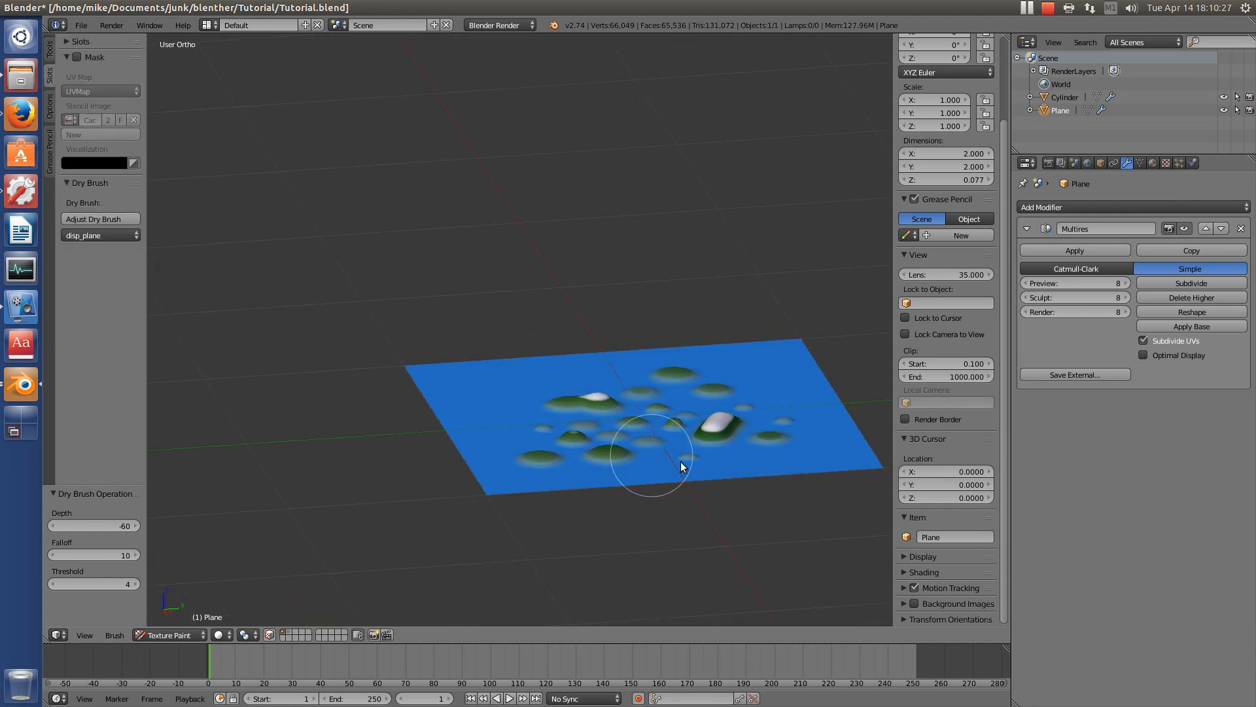
scroll(837, 441, up, 3)
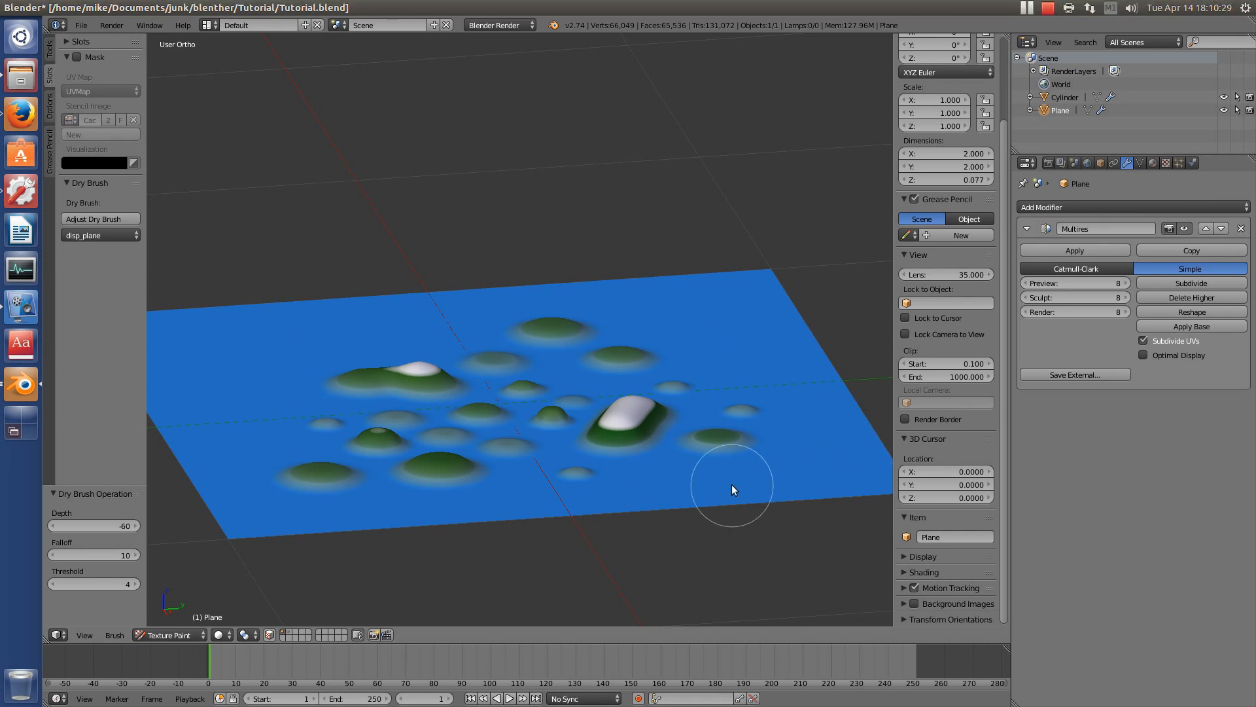
scroll(569, 493, up, 5)
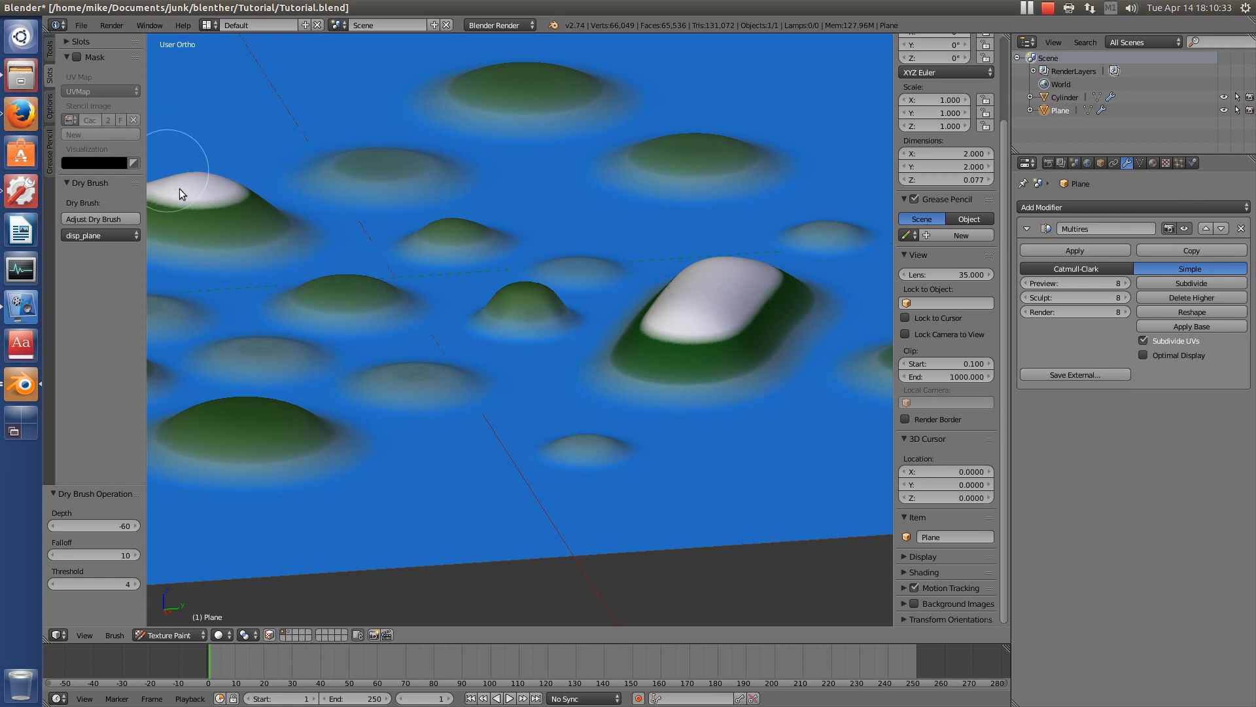
scroll(688, 297, down, 6)
scroll(627, 371, up, 3)
scroll(647, 363, down, 2)
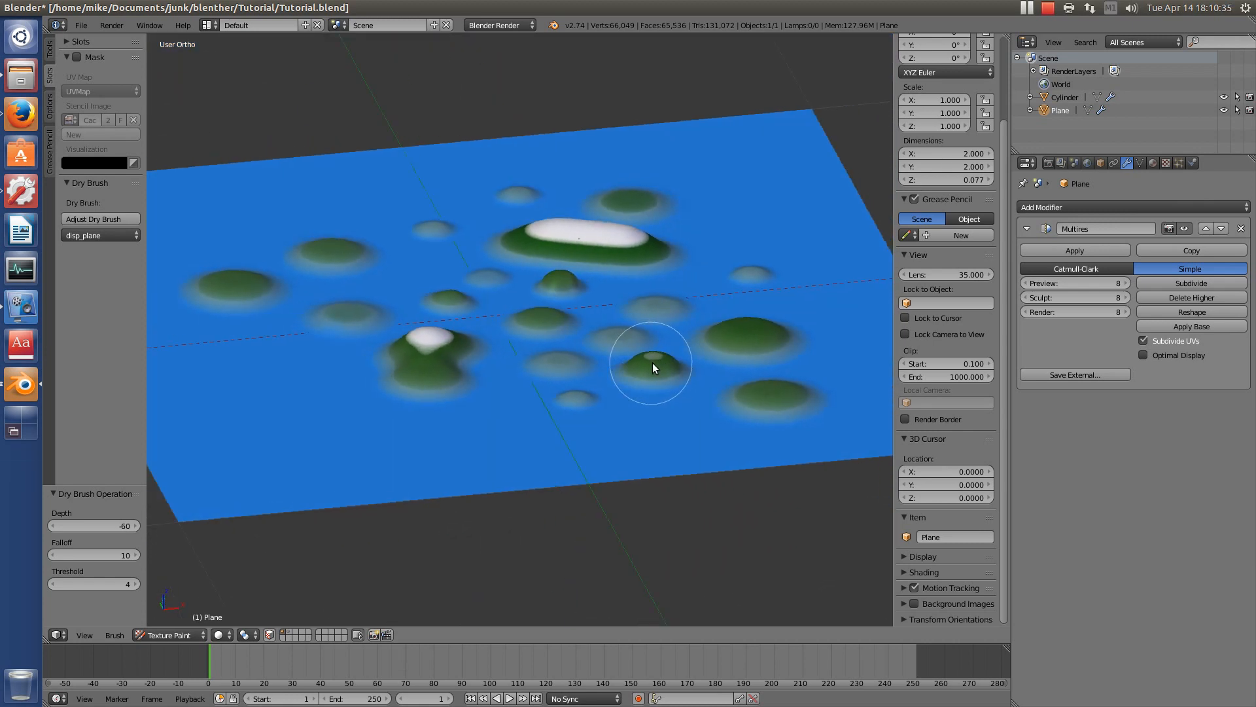
- Switch to the scene layer holding the sculpted dinosaur body, return to Object Mode and select the body
middle_drag(653, 362, 572, 195)
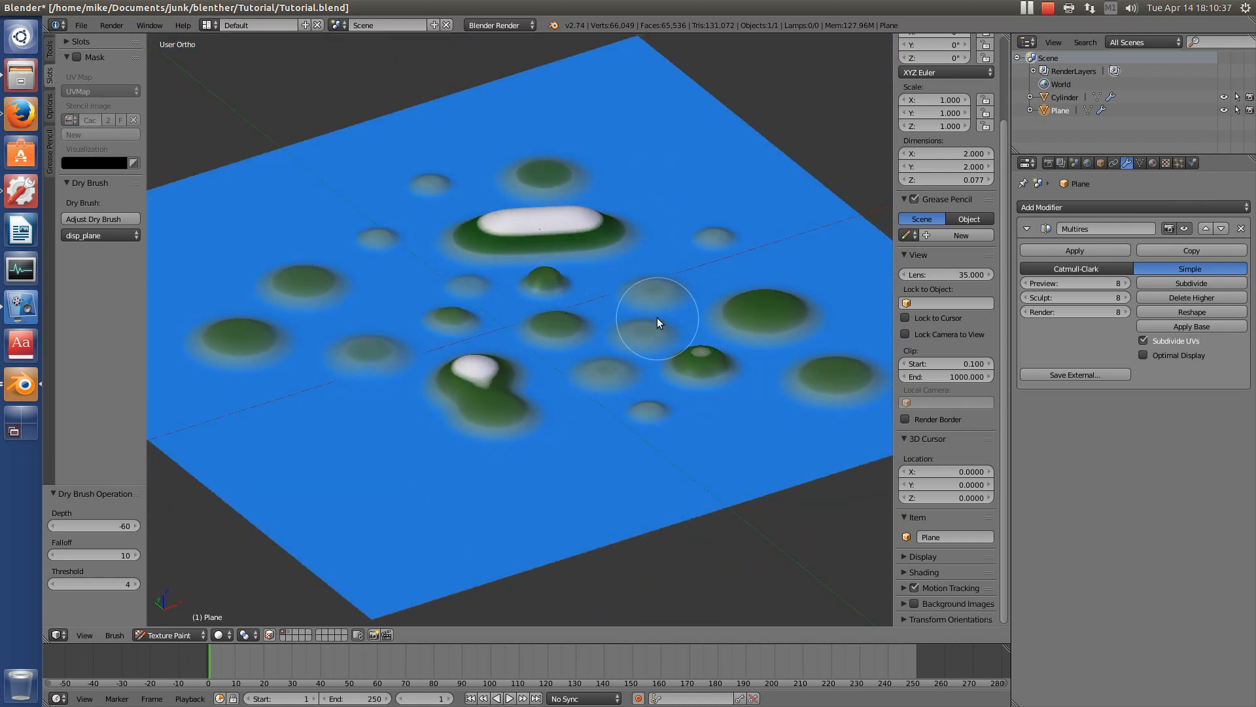
scroll(657, 317, down, 5)
mouse_move(534, 417)
middle_down()
mouse_move(443, 359)
mouse_move(381, 364)
mouse_move(358, 376)
mouse_move(371, 394)
middle_up()
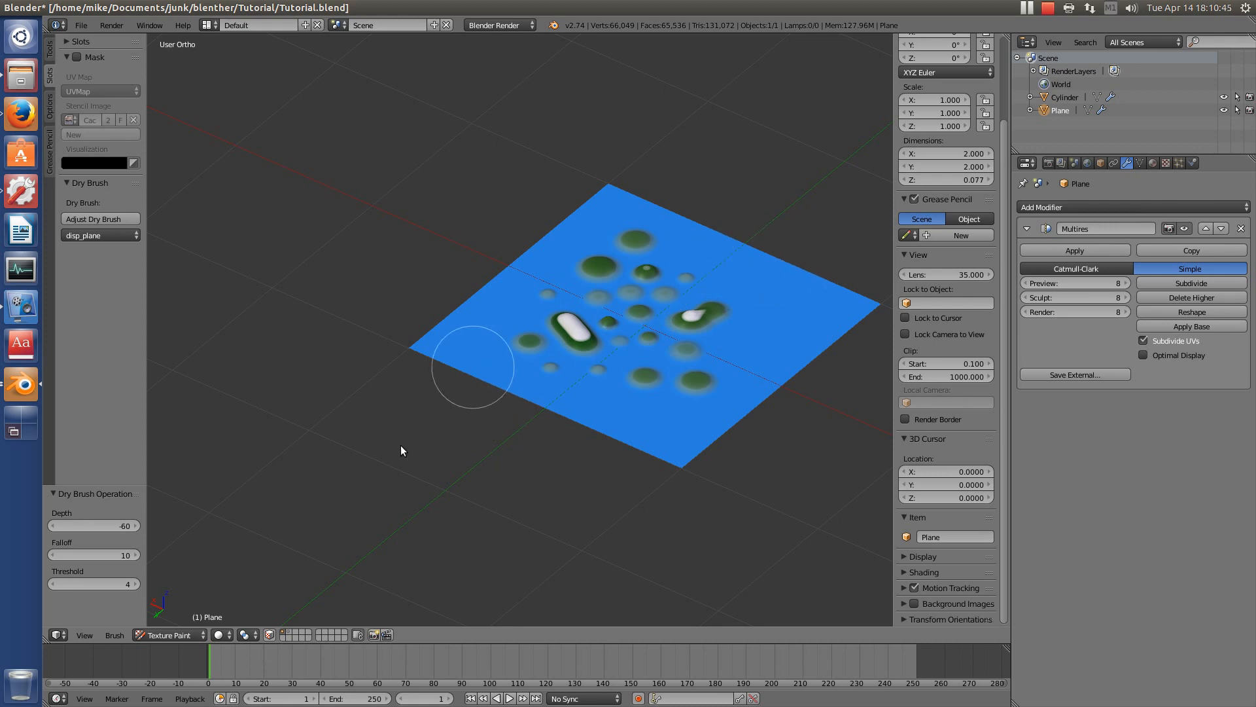
click(290, 632)
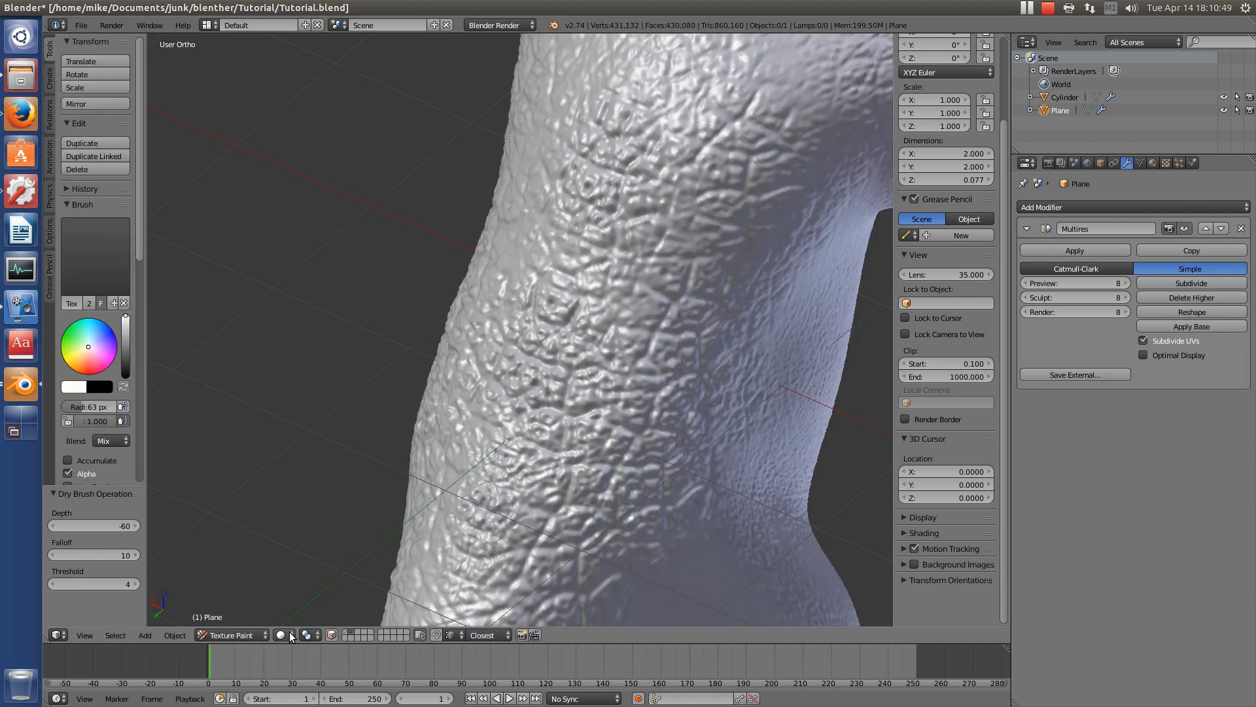
scroll(571, 363, down, 12)
middle_drag(429, 423, 513, 214)
scroll(656, 444, up, 5)
click(246, 633)
click(263, 615)
right_click(613, 408)
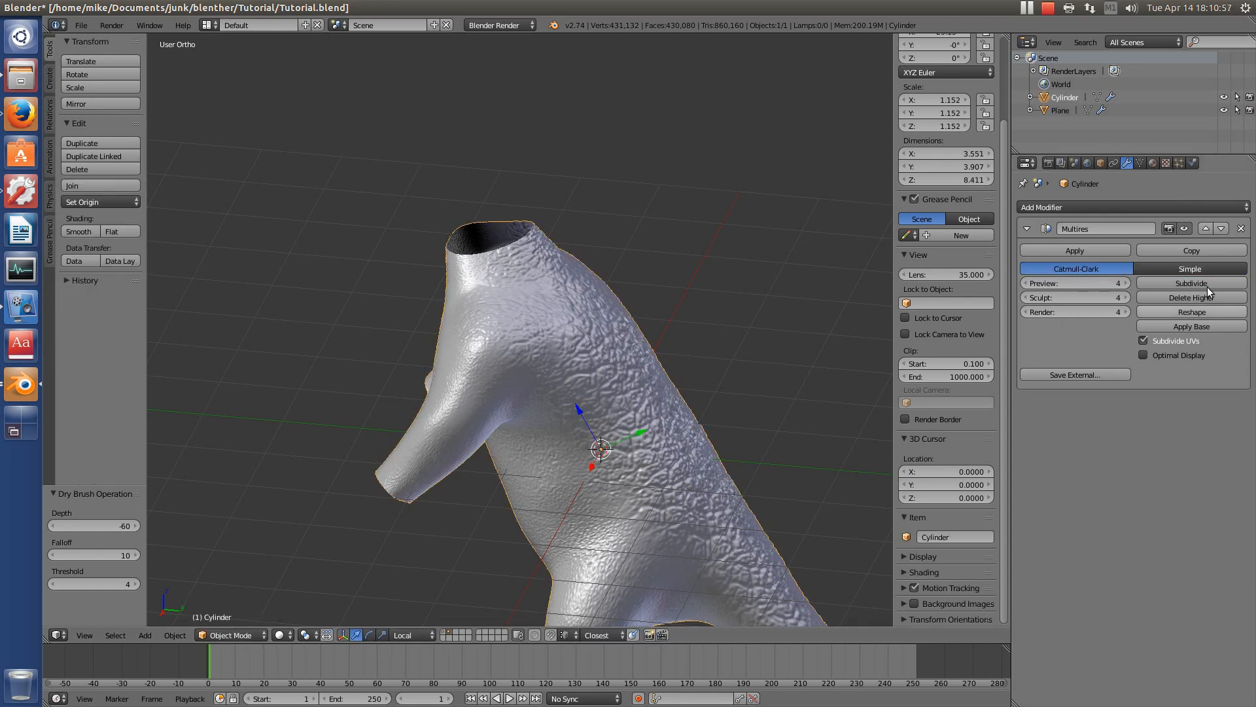
- Split the 3D view vertically and turn the new area into a UV/Image Editor
scroll(624, 450, down, 3)
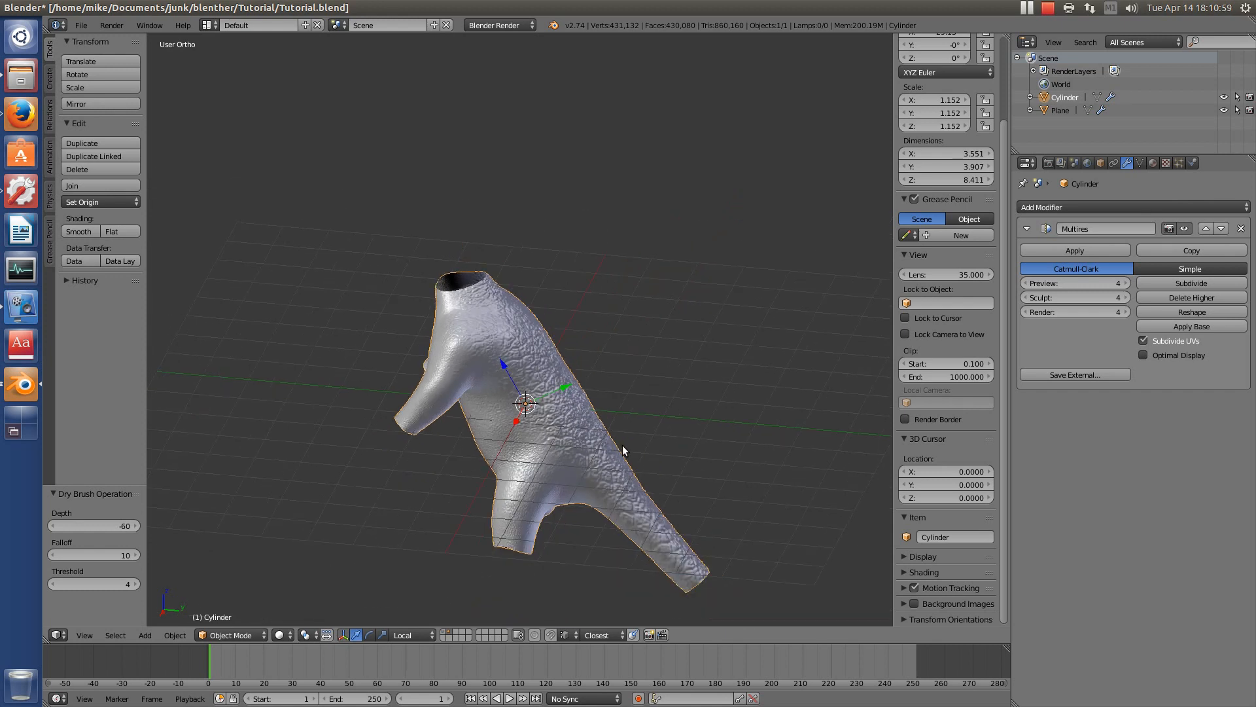
middle_drag(647, 450, 478, 413)
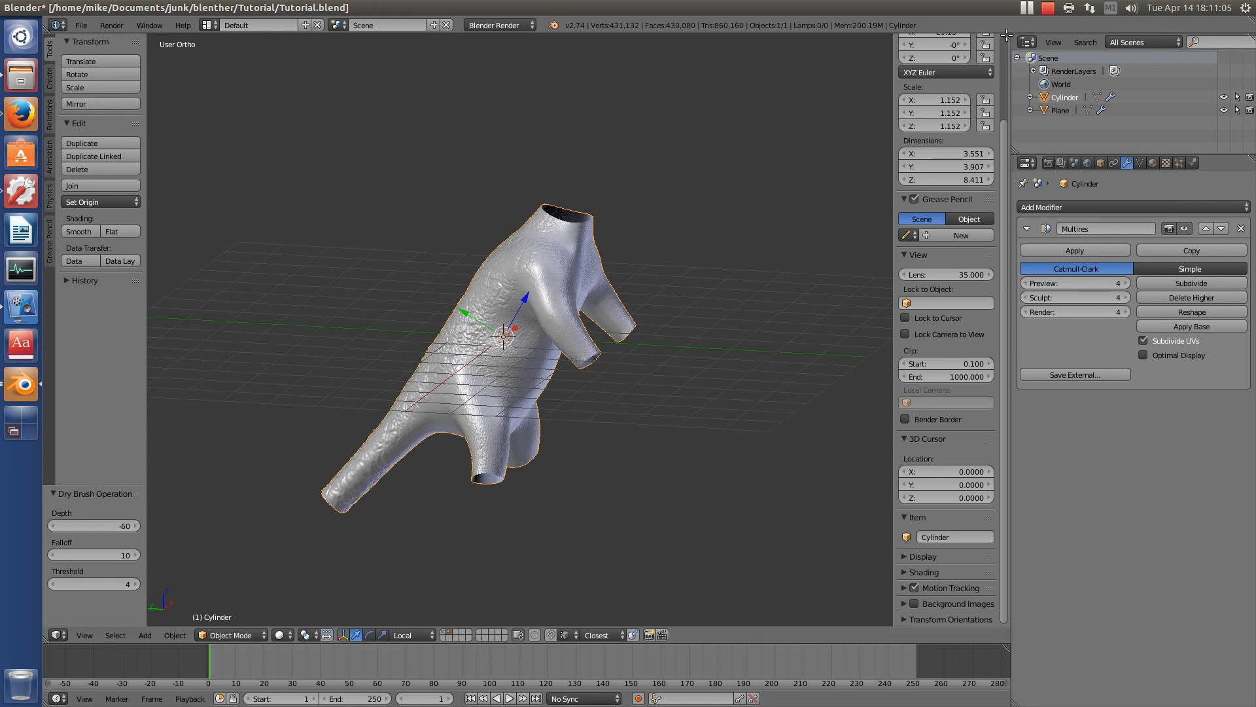
drag(977, 39, 597, 98)
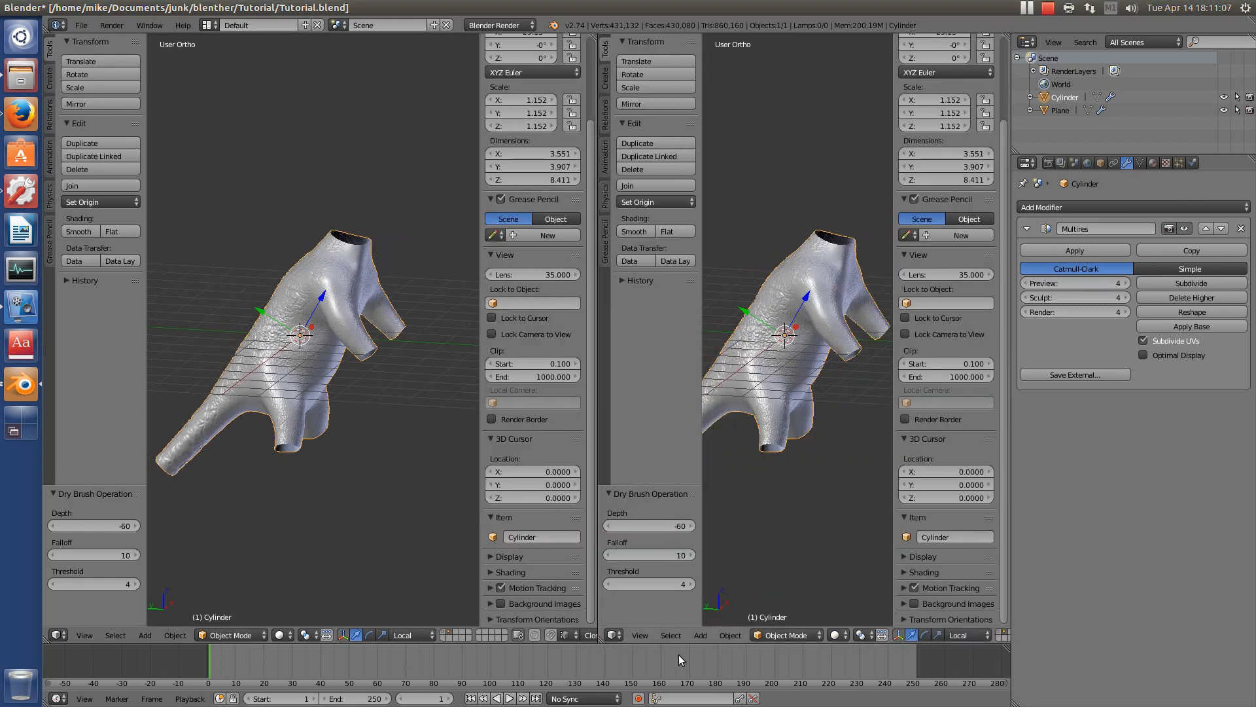
click(614, 636)
click(653, 532)
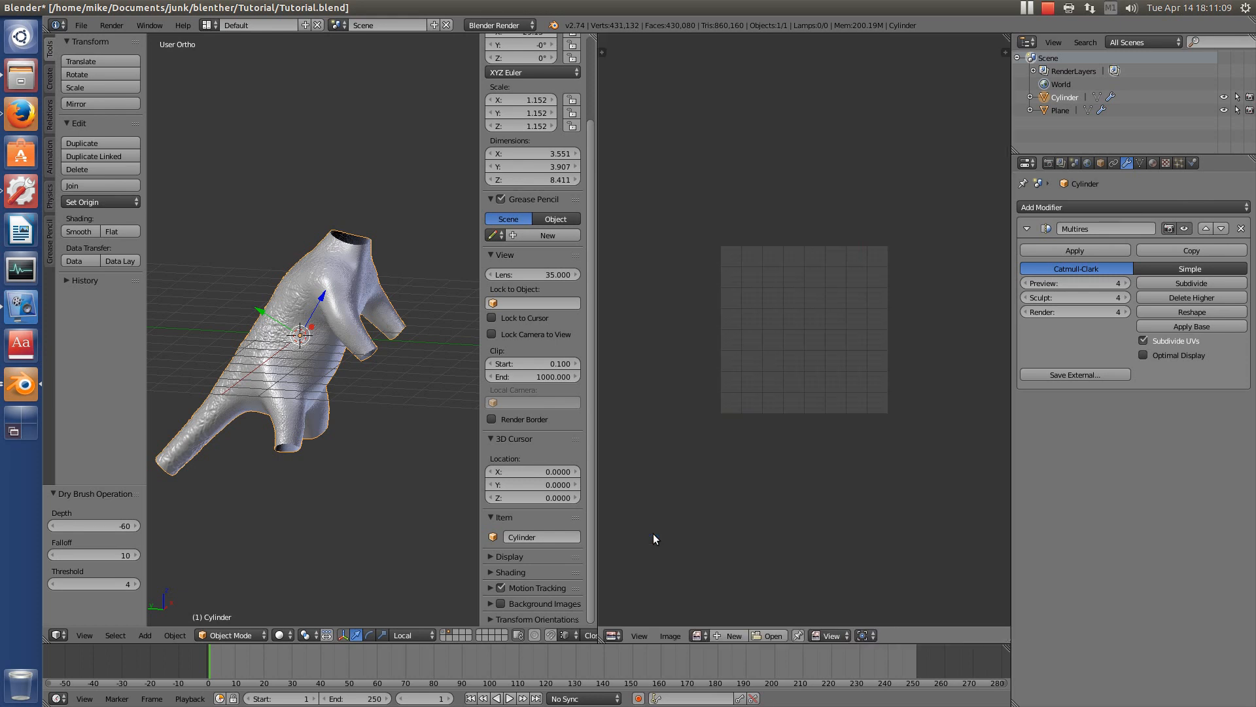
- Enter Edit Mode on the dinosaur body and unwrap its mesh
key(Tab)
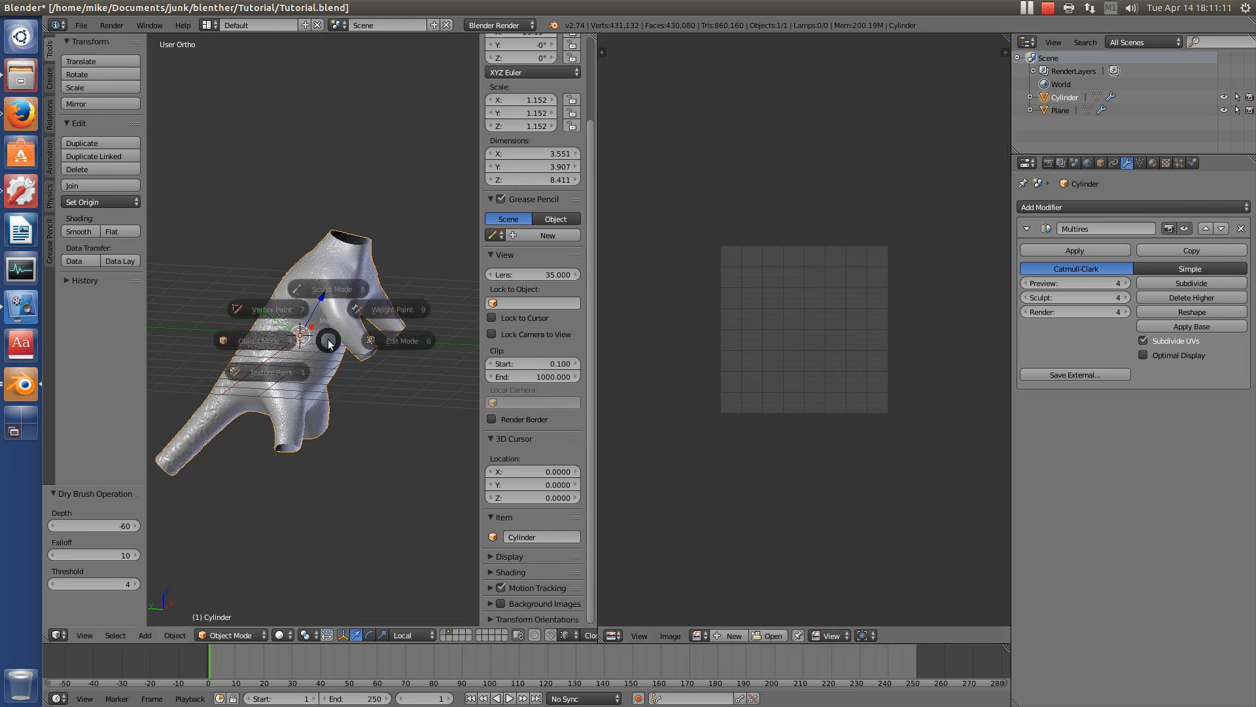
click(420, 345)
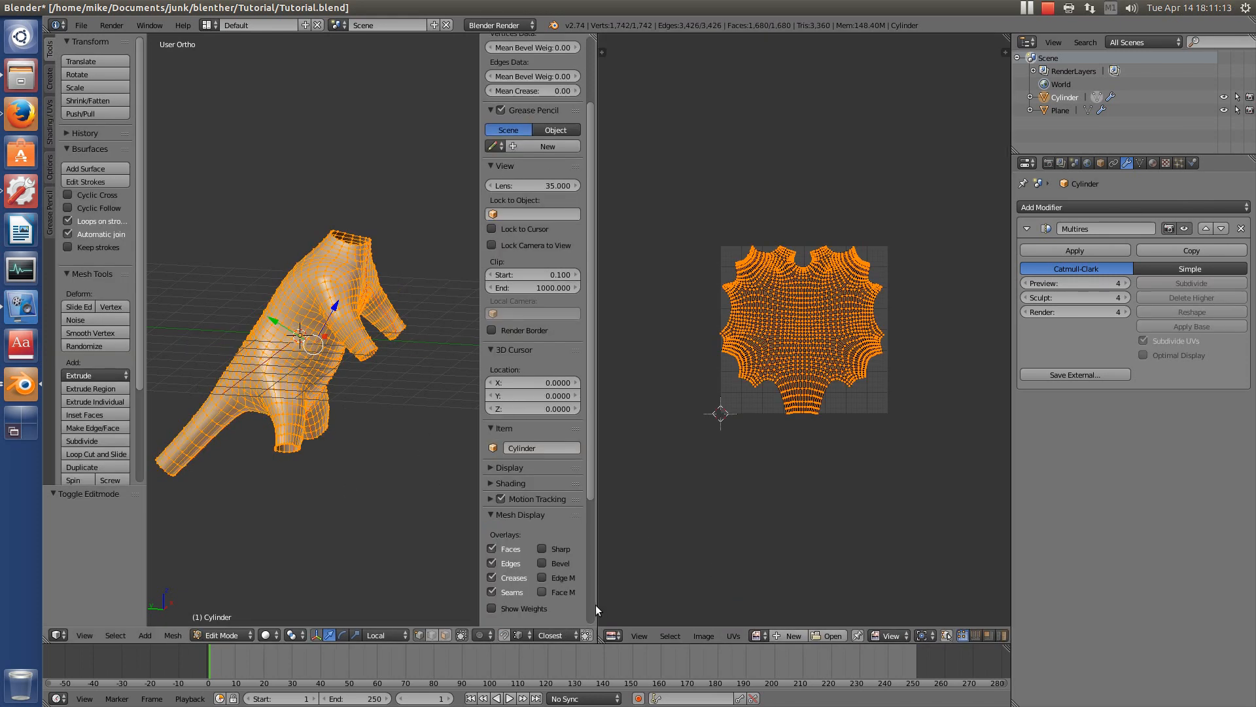
key(u)
click(330, 422)
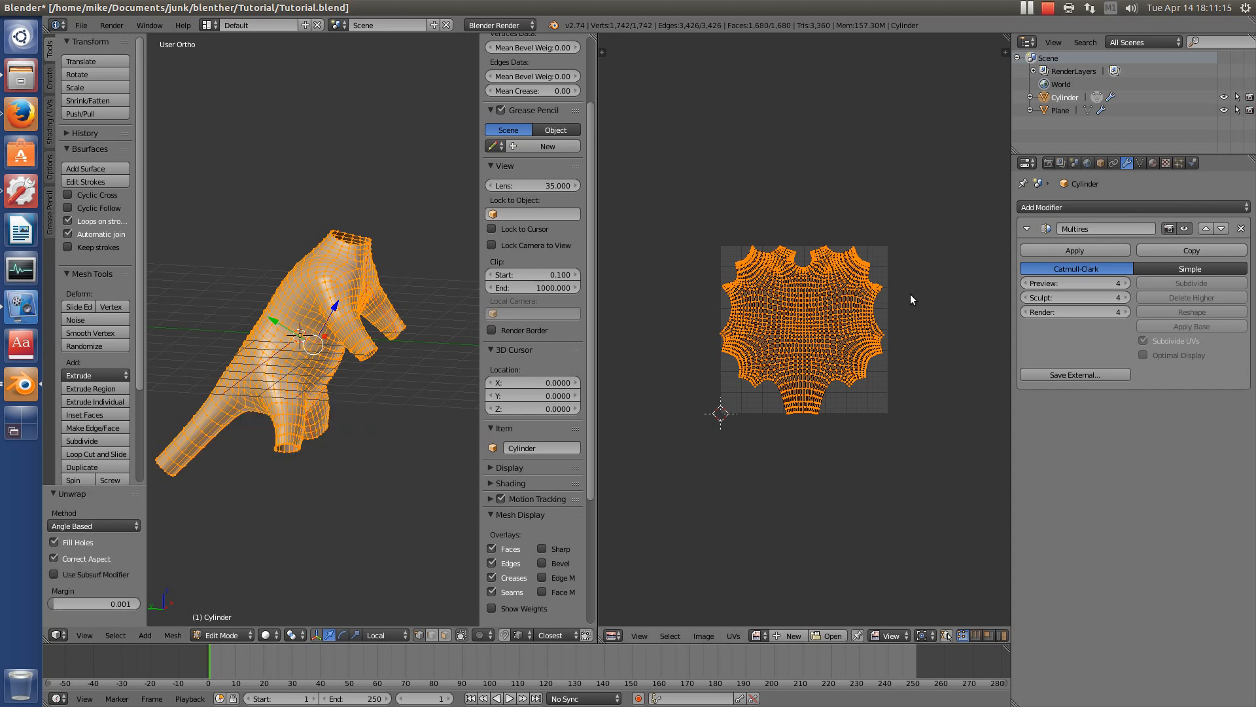
- Create a blank image named disp_dino, 2048 x 2048 px, for the unwrapped dinosaur
click(792, 638)
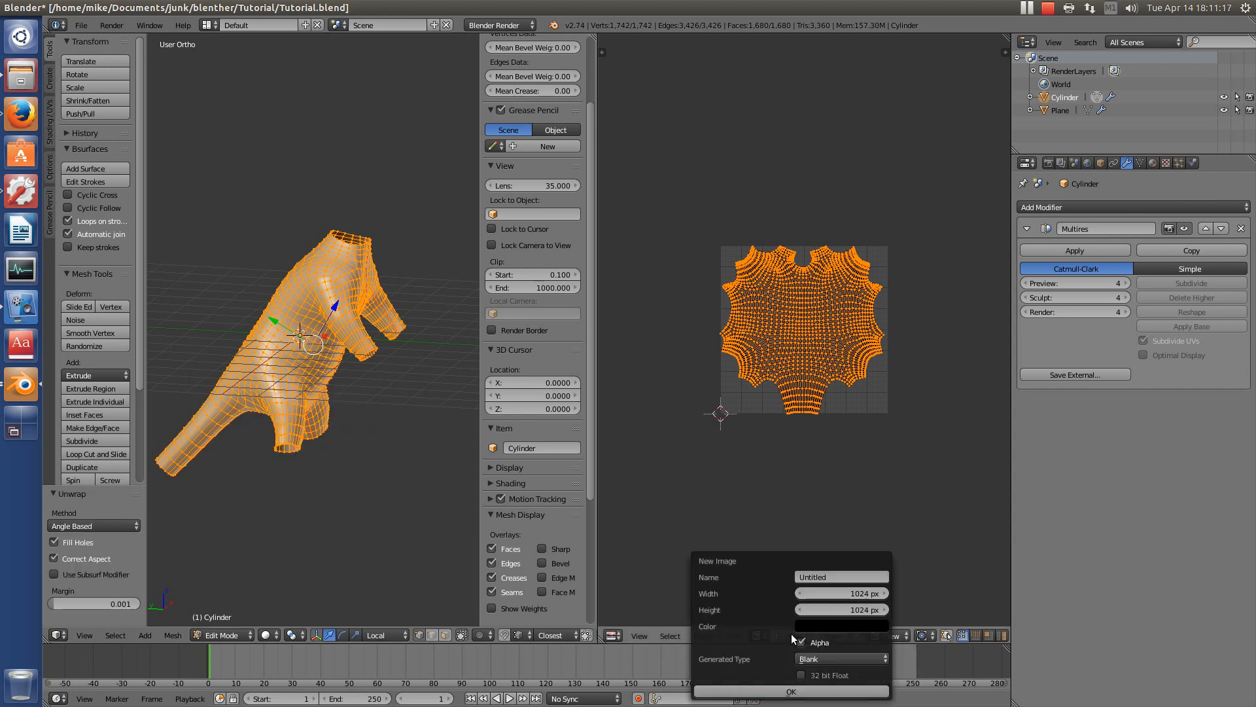
click(844, 576)
key(BackSpace)
click(835, 597)
click(848, 594)
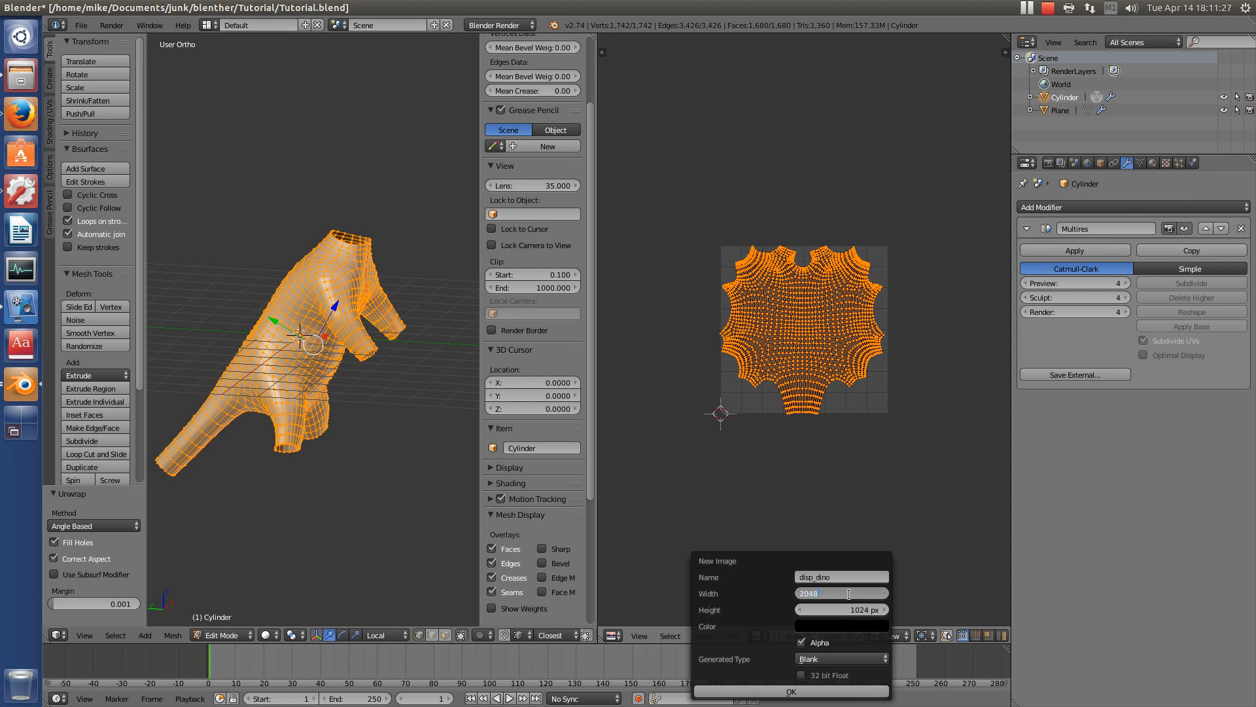
text(2048)
key(Return)
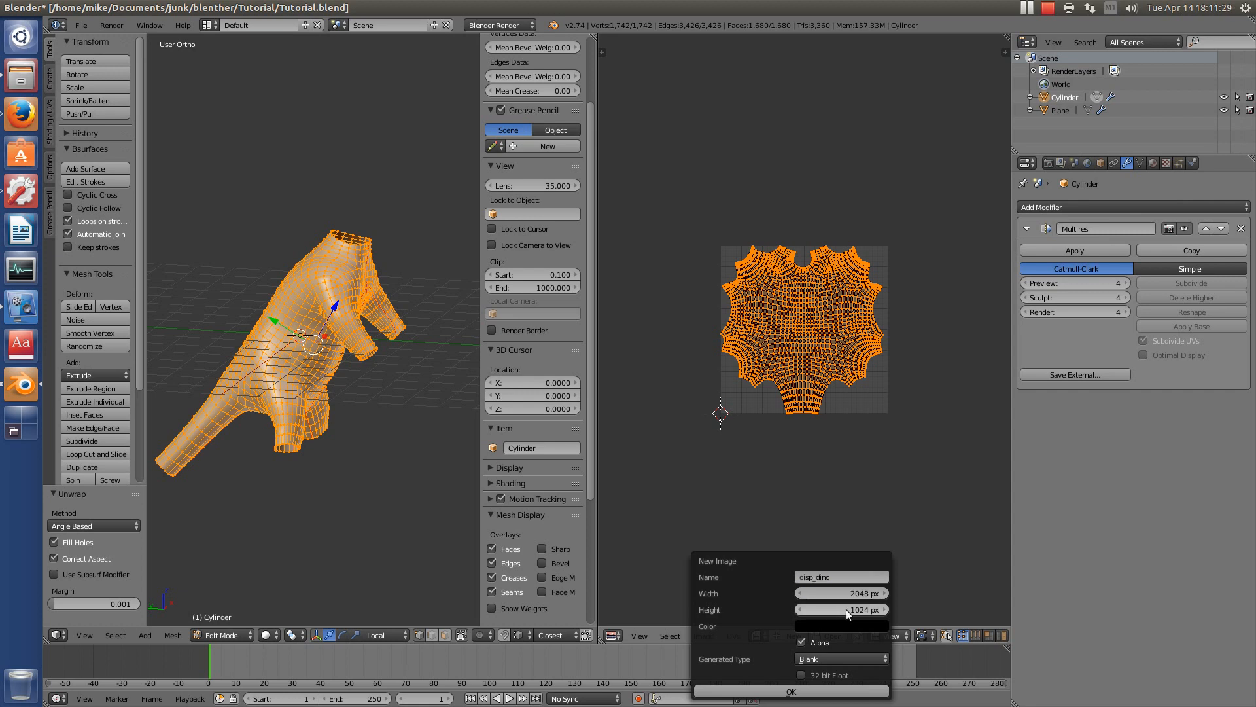
click(850, 593)
text(2048)
click(845, 606)
text(2)
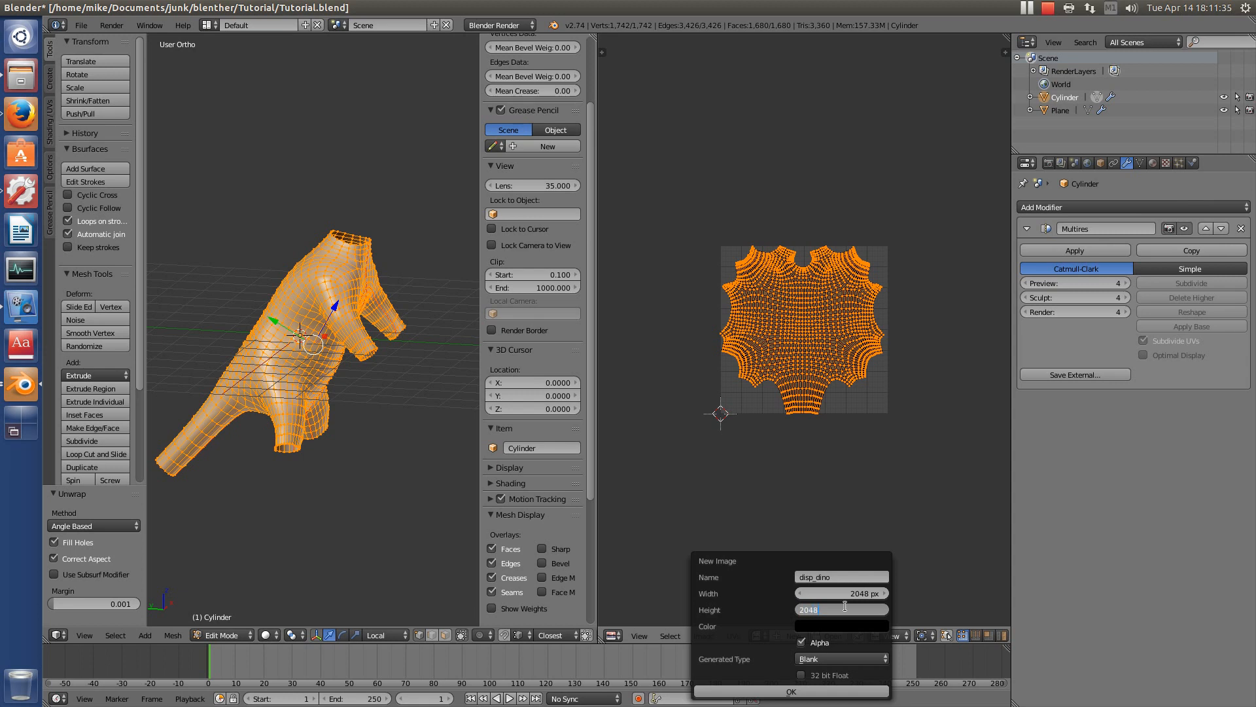
click(734, 696)
scroll(836, 317, down, 10)
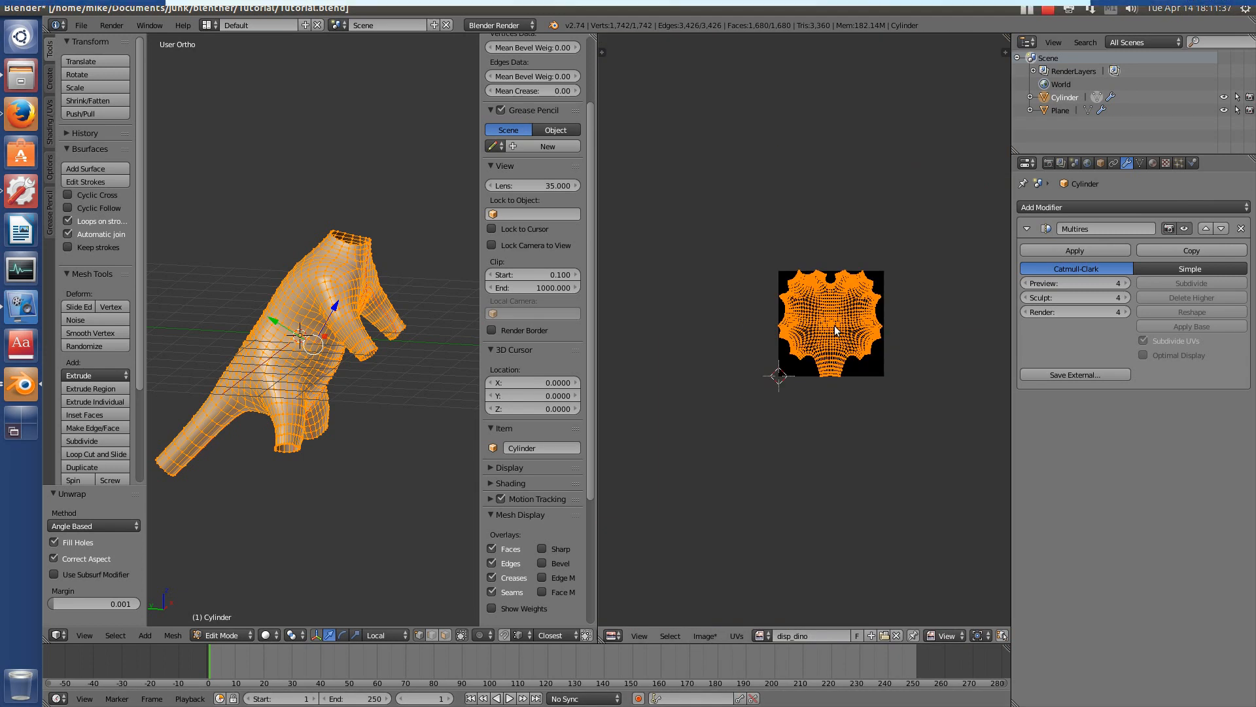
- Return the dinosaur to Object Mode and set its Multires preview level to 0
key(Tab)
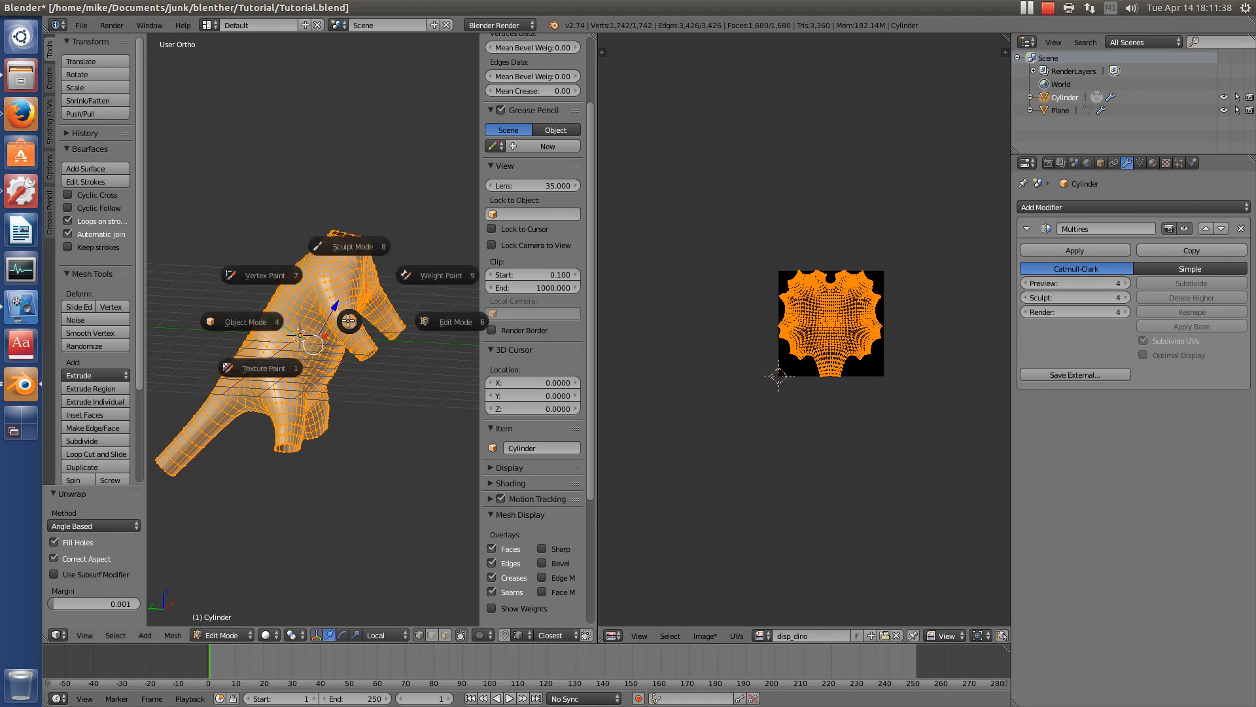
click(242, 320)
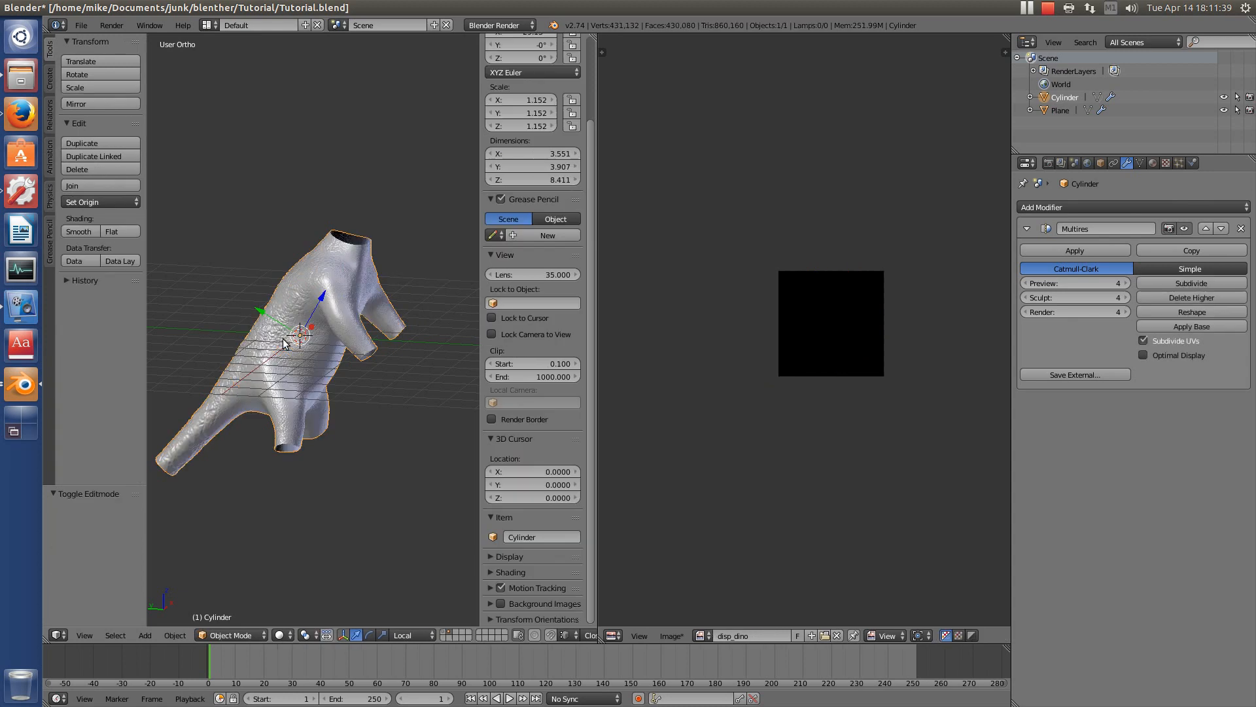
click(1064, 283)
text(0)
key(Return)
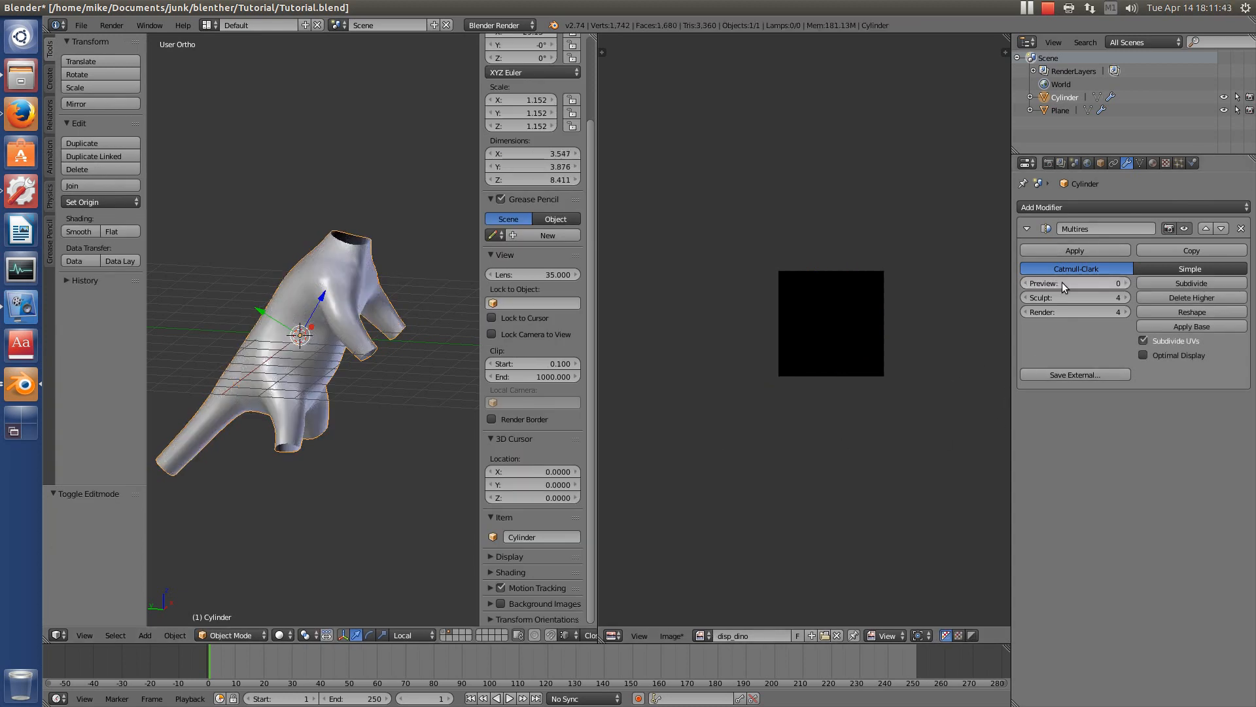
- Bake the multires displacement of the dinosaur into the disp_dino image
click(1049, 162)
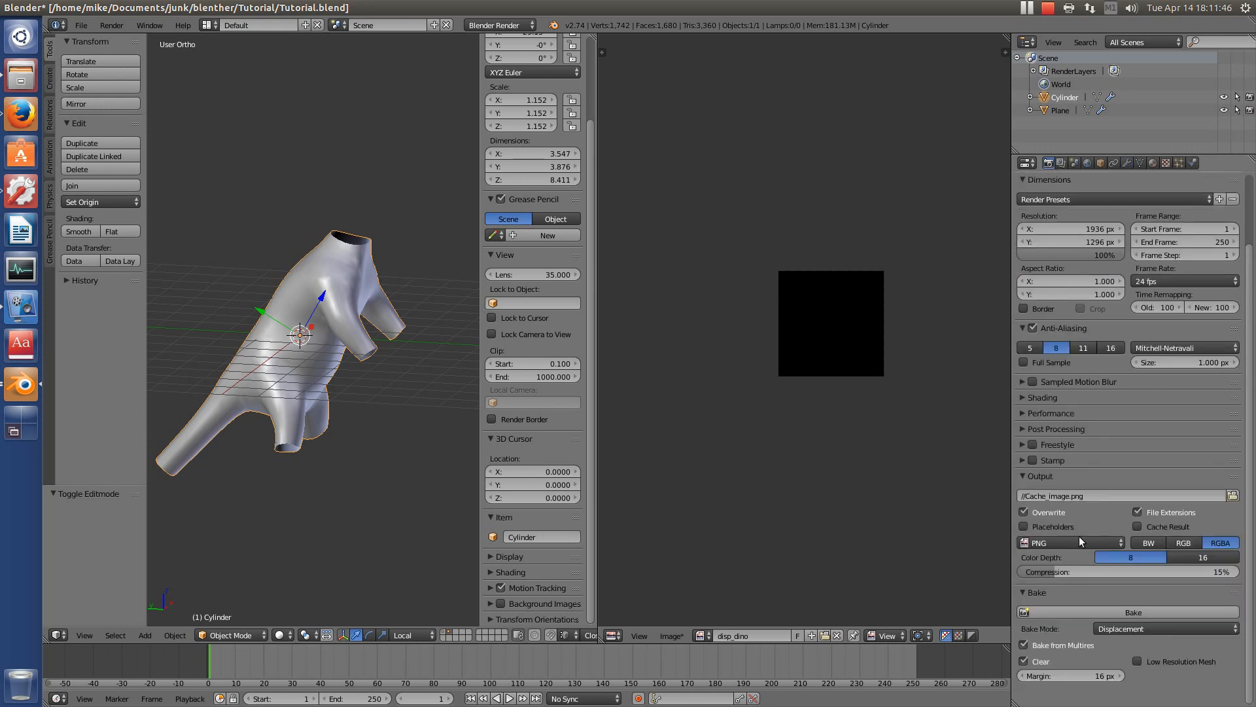
click(1062, 608)
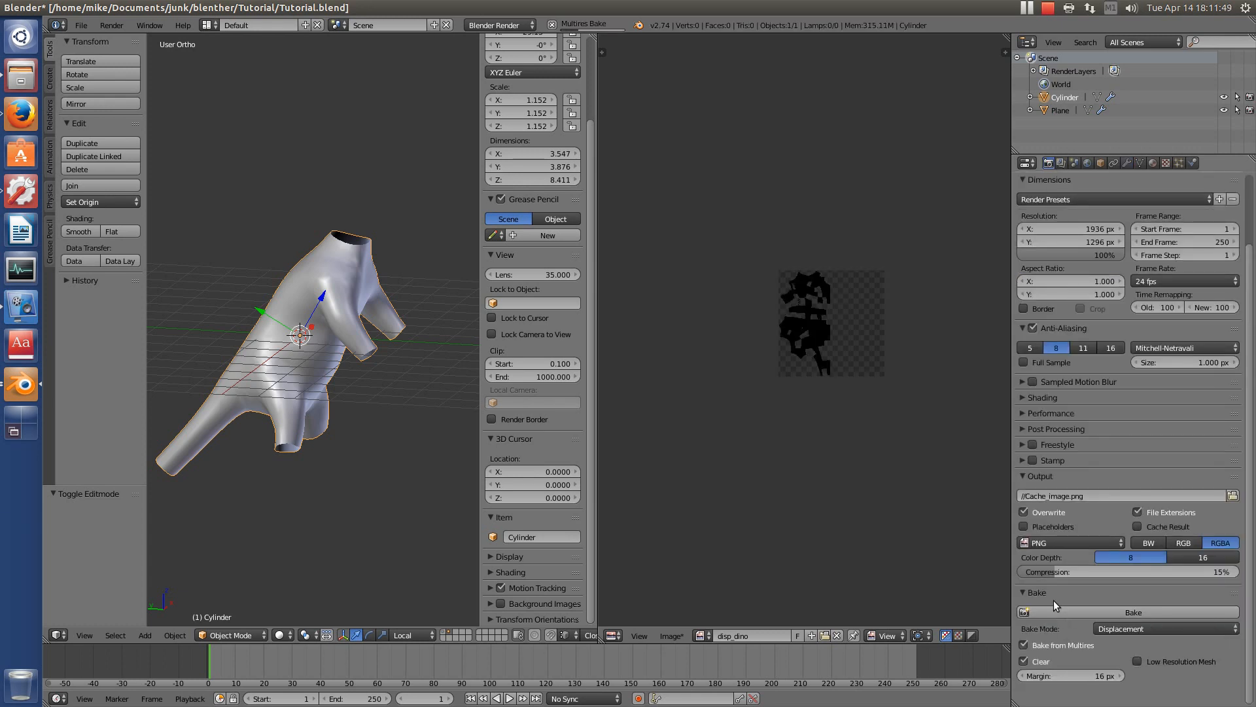
scroll(826, 289, up, 5)
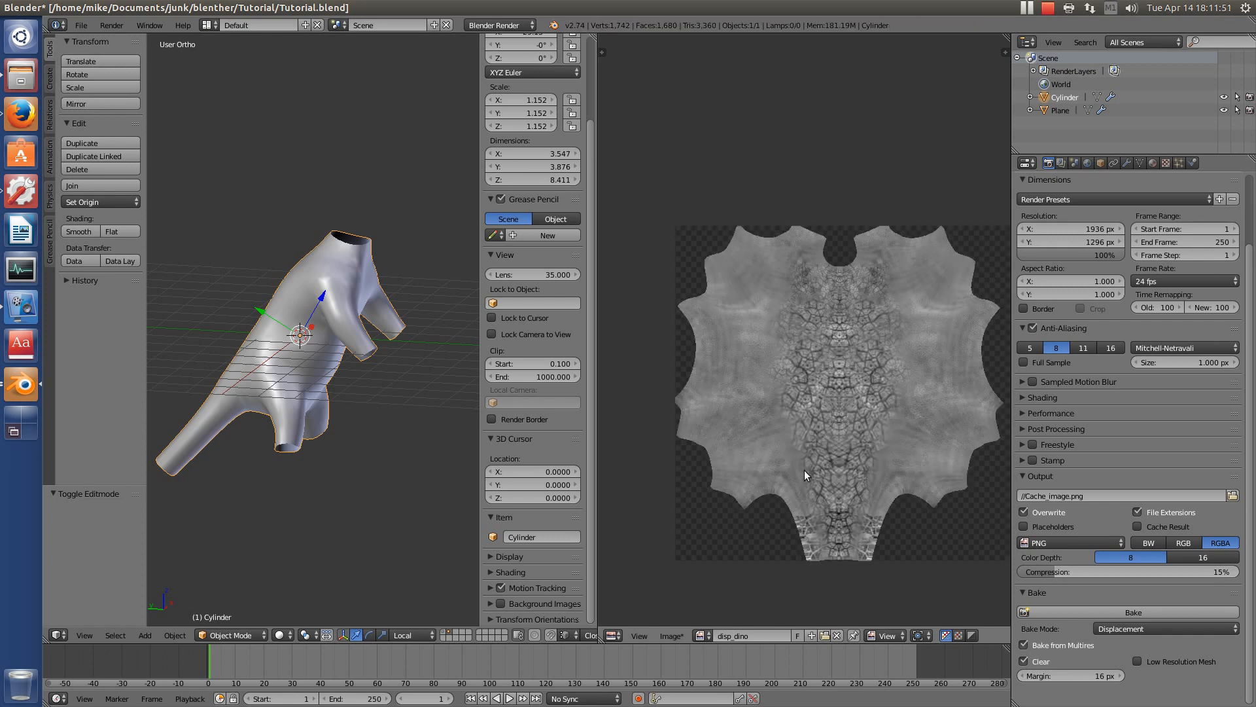
- Merge the image editor back into the 3D view and put the dinosaur in Texture Paint mode
drag(592, 38, 653, 40)
scroll(475, 279, down, 3)
middle_drag(402, 364, 576, 481)
click(230, 635)
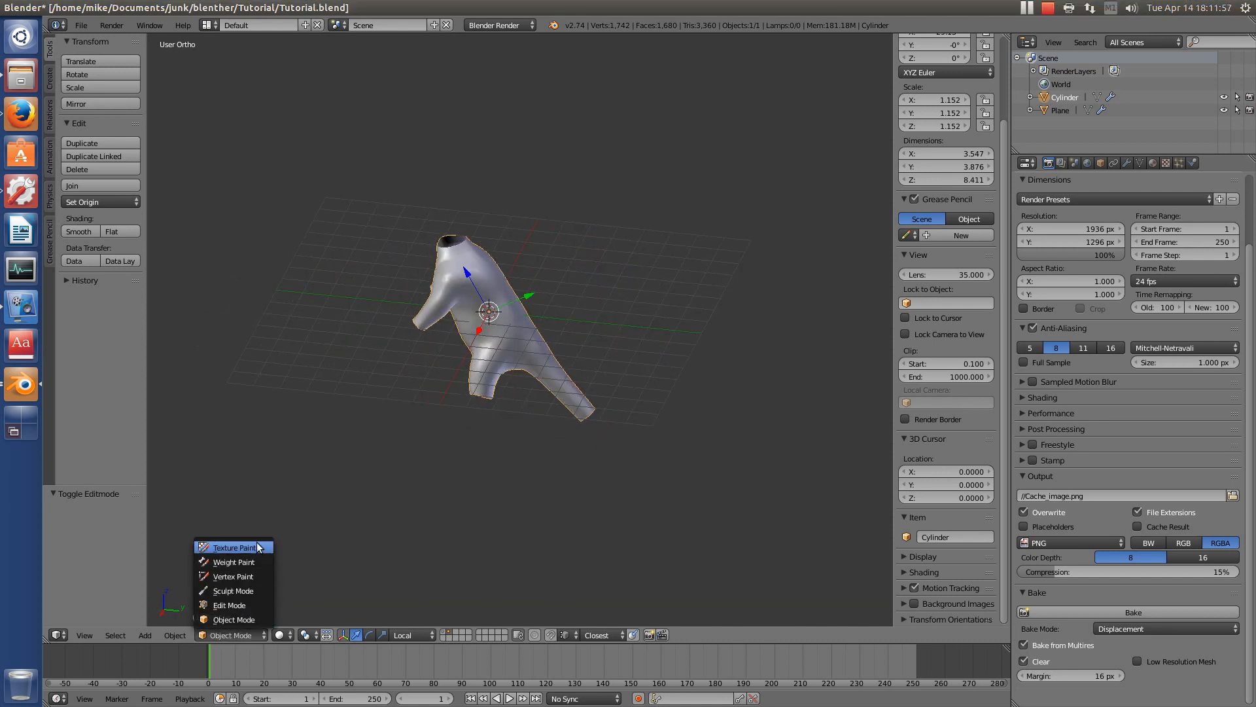
click(235, 547)
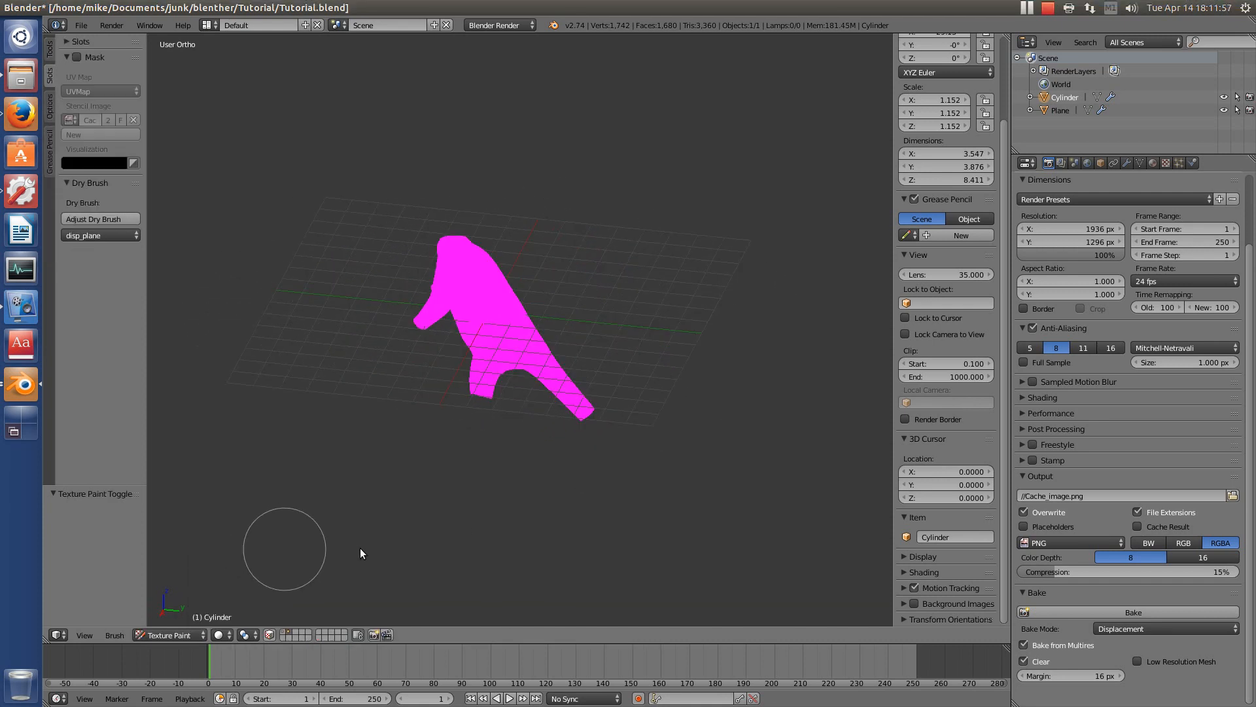
- Add a diffuse colour paint slot named Dino Diffuse Color with a size of 2048 x 2048 px
click(51, 47)
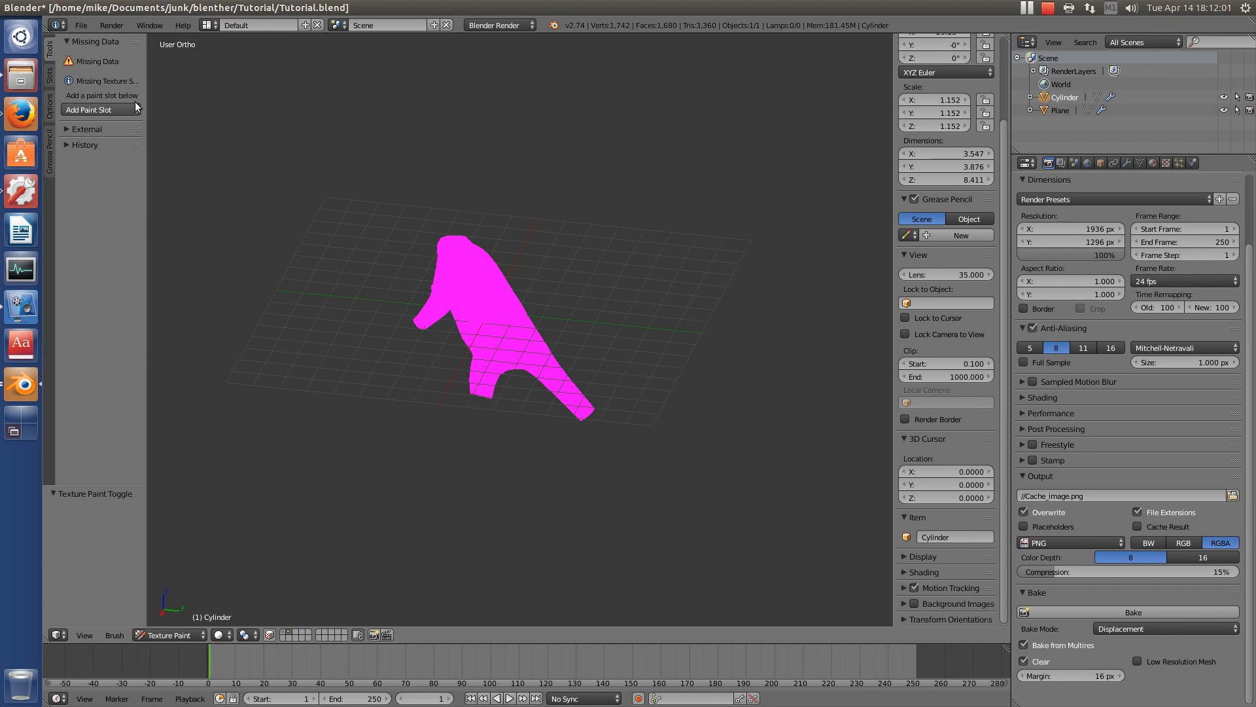
click(115, 110)
click(122, 124)
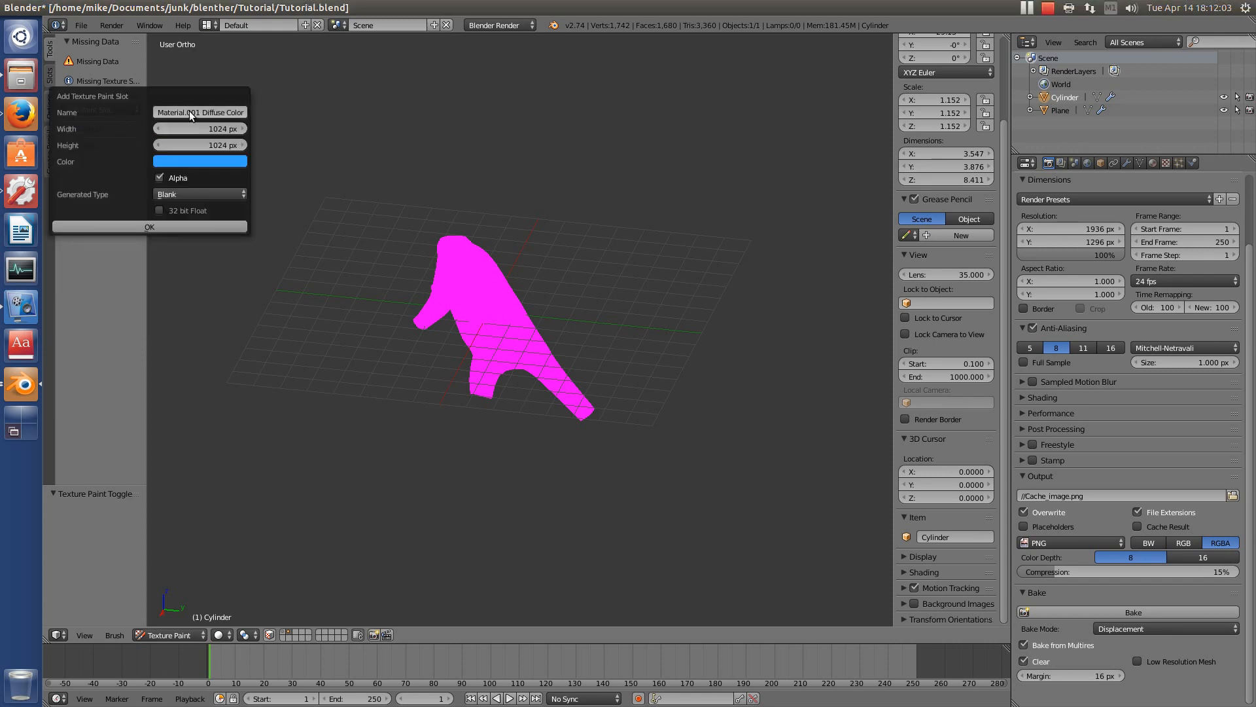
click(225, 115)
key(BackSpace)
key(BackSpace)
key(BackSpace)
key(BackSpace)
key(BackSpace)
key(BackSpace)
key(BackSpace)
key(BackSpace)
key(BackSpace)
key(BackSpace)
click(196, 129)
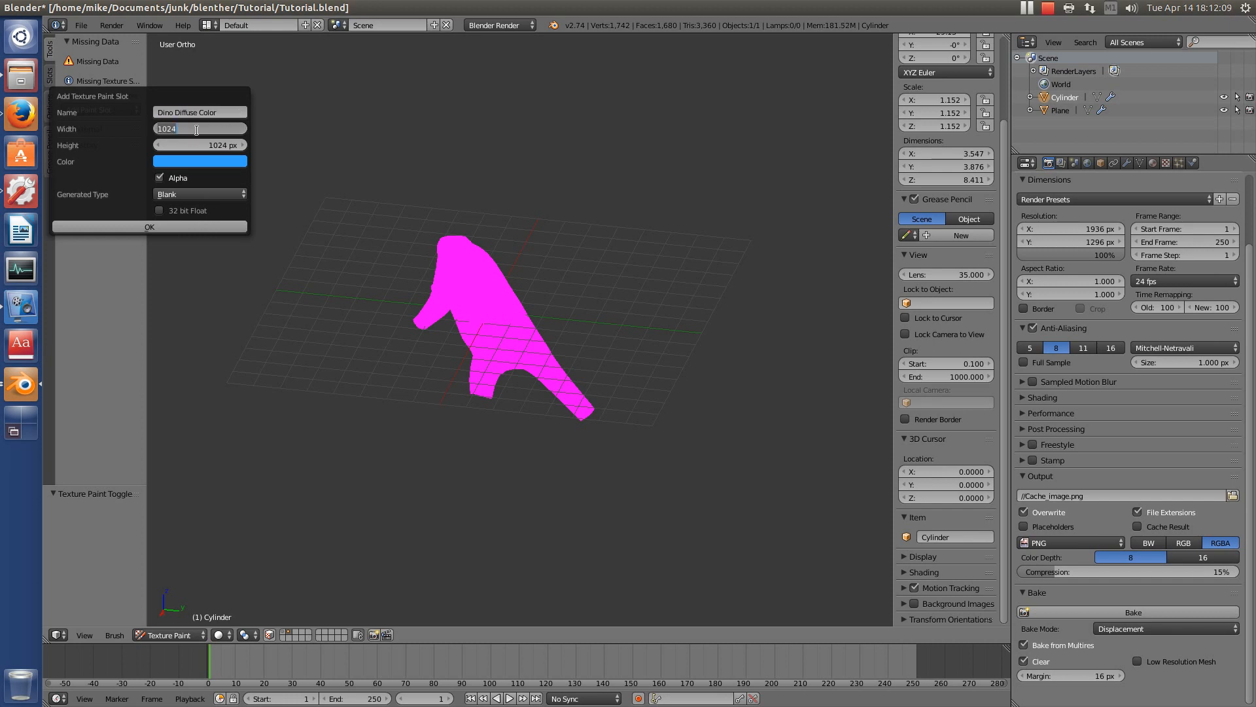
text(2048)
key(Return)
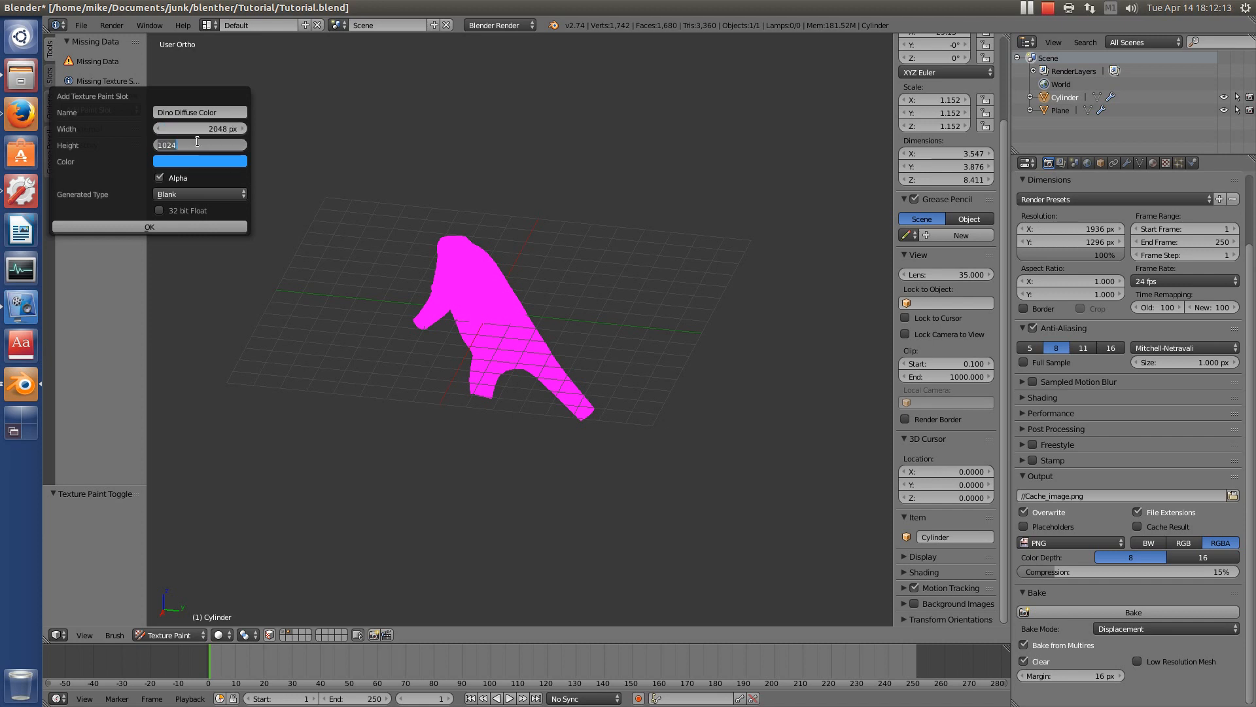
text(2048)
key(Return)
- Set the paint slot's fill colour to dark green and create the texture
click(194, 163)
drag(225, 187, 176, 205)
drag(265, 186, 265, 229)
click(196, 227)
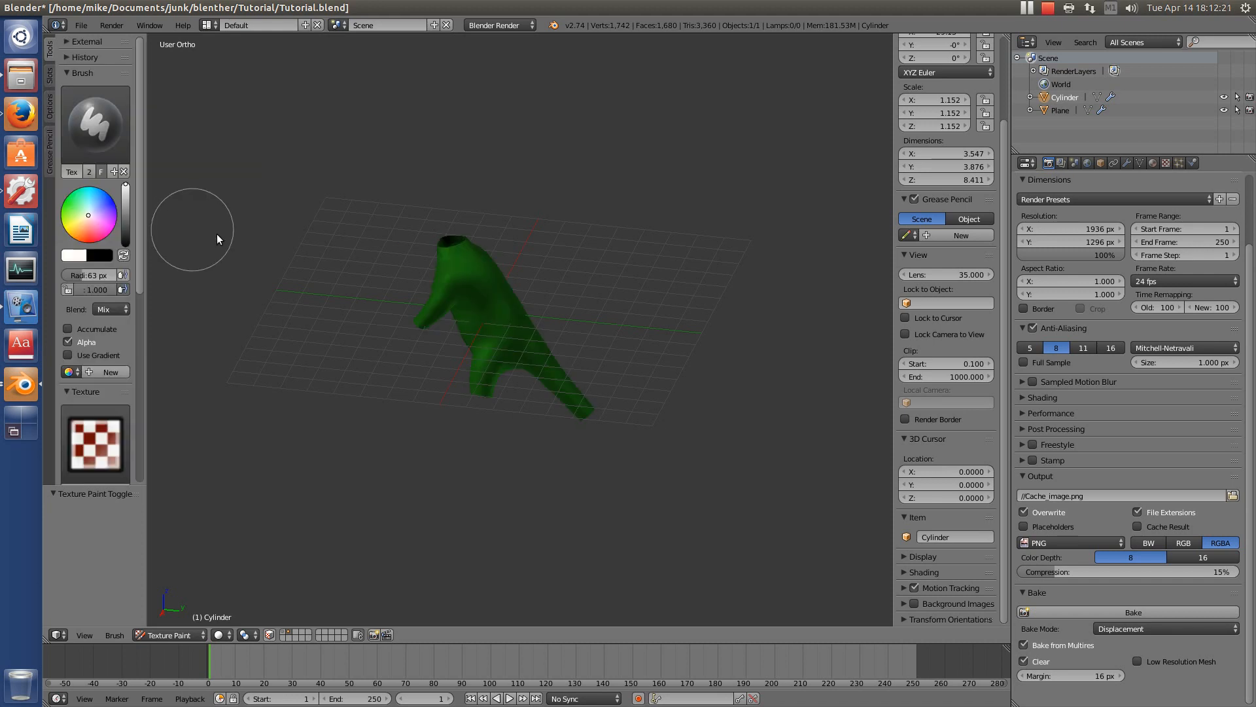
- Choose disp_dino as the Dry Brush displacement image and run Adjust Dry Brush
middle_drag(561, 365, 856, 378)
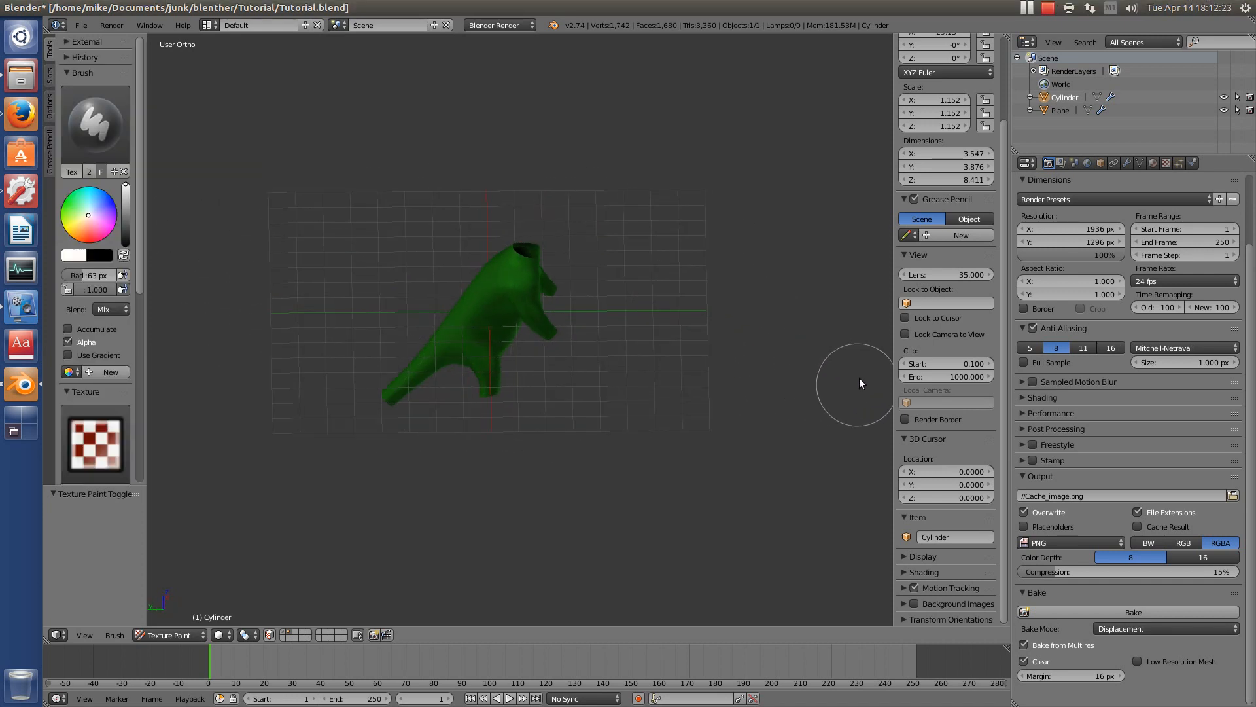
click(50, 76)
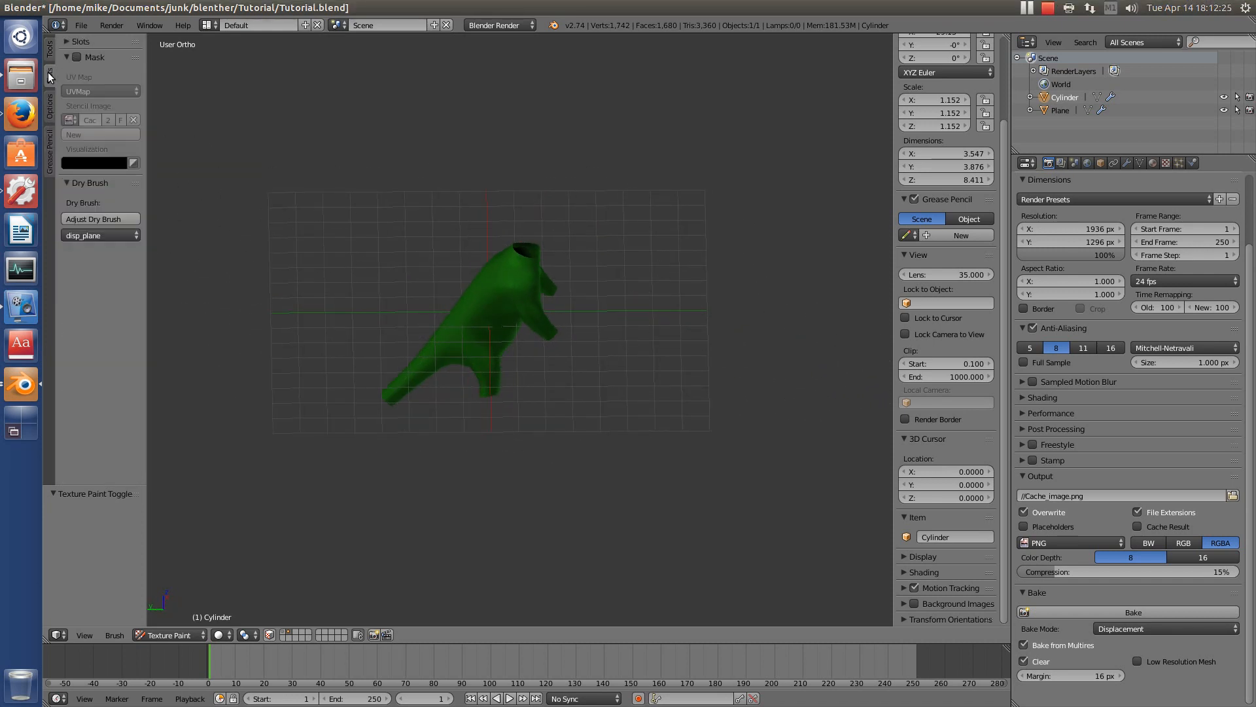
click(89, 236)
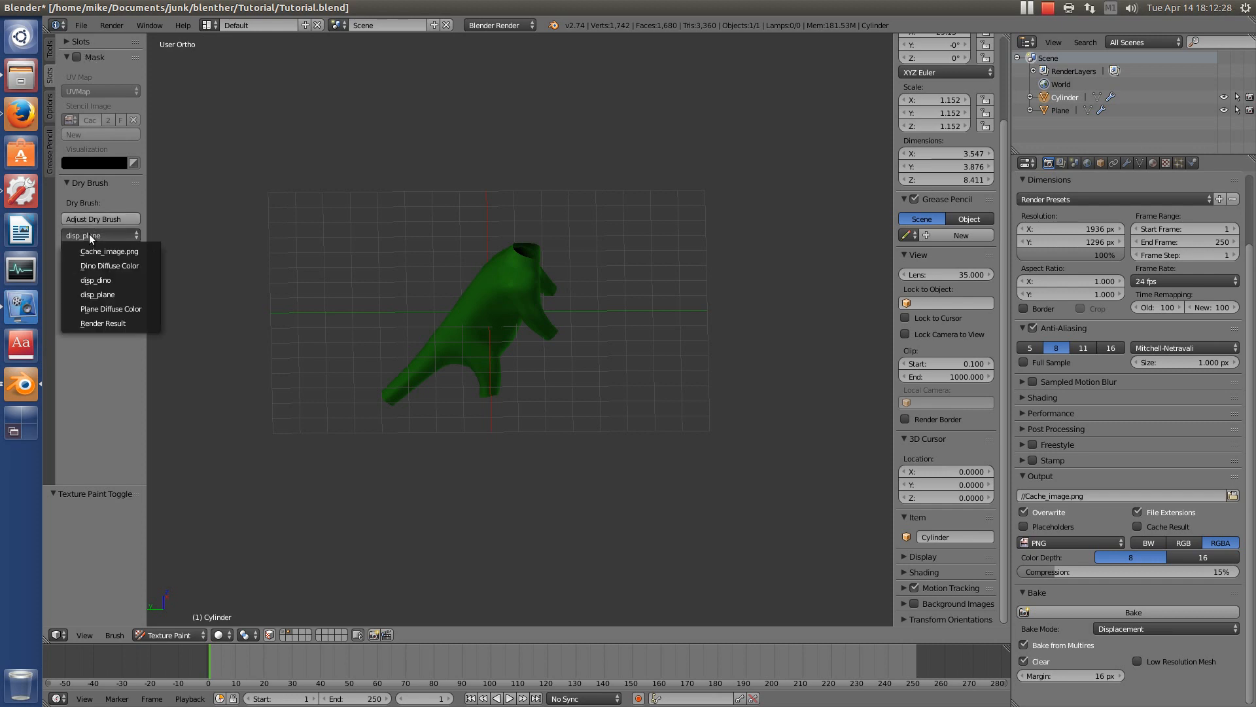
click(109, 279)
click(70, 120)
click(96, 138)
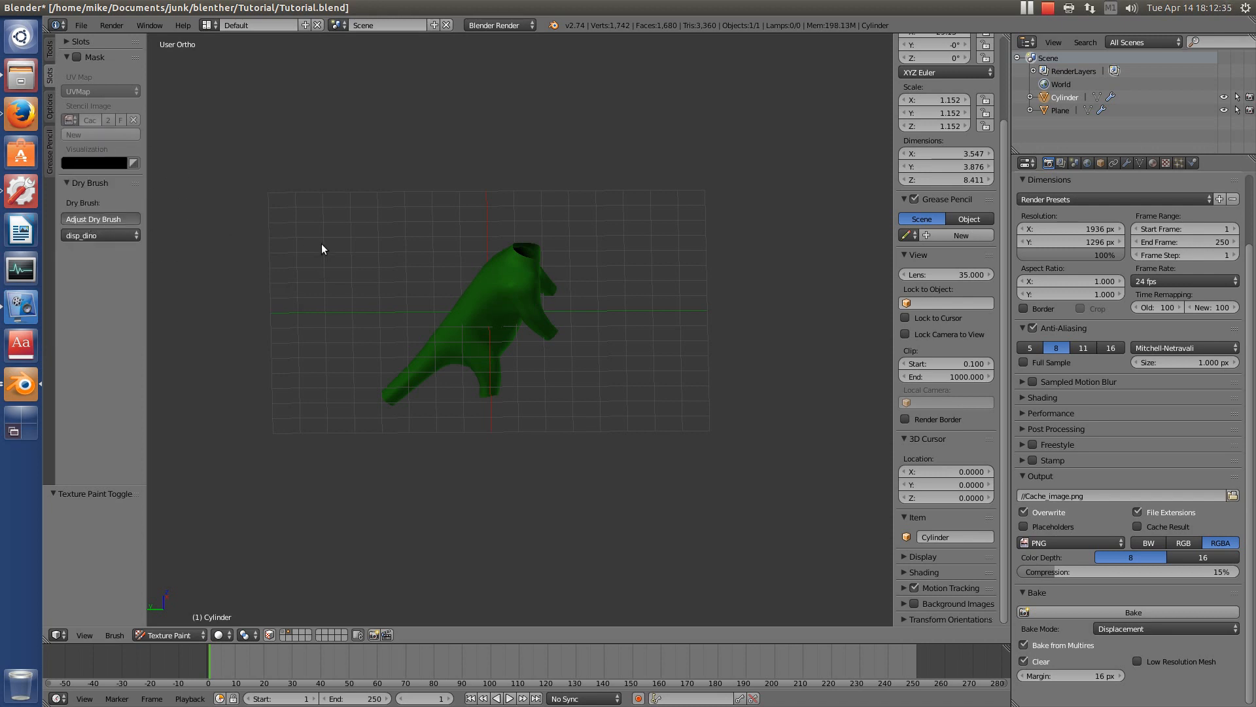
- Set the Dry Brush depth to -20 and turn on the stencil mask for the dinosaur
scroll(452, 336, up, 3)
middle_drag(473, 332, 571, 365)
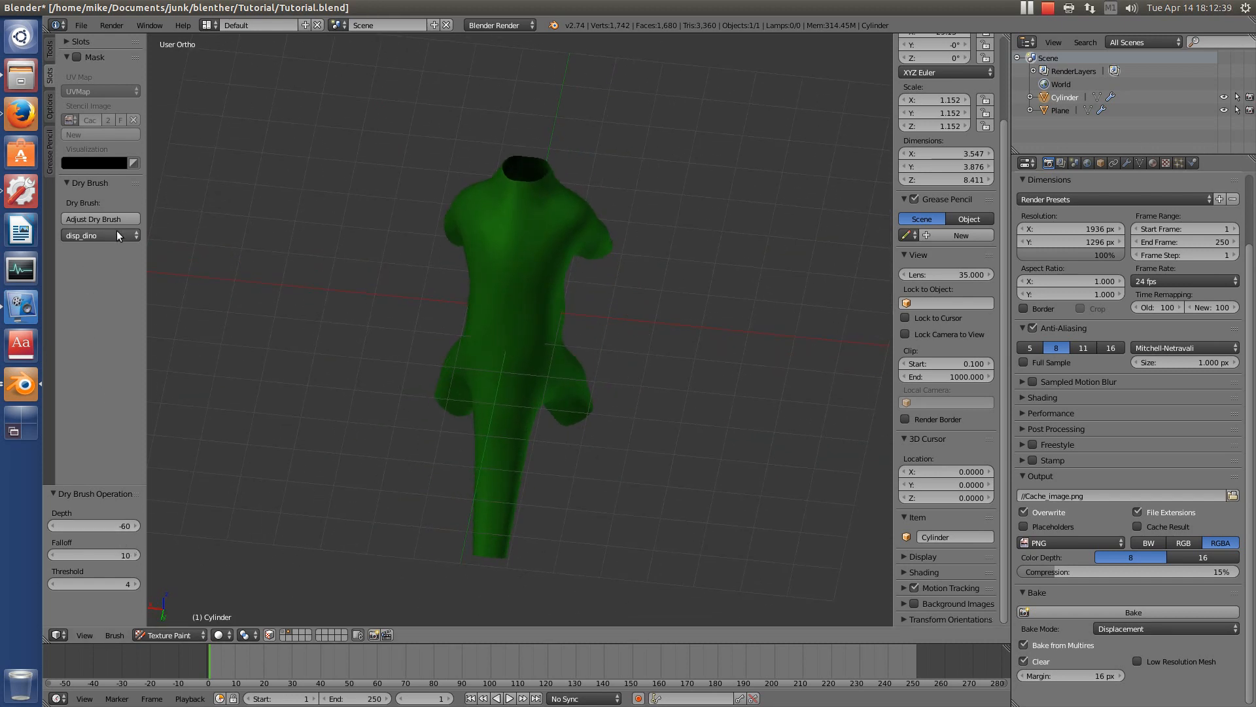
click(97, 521)
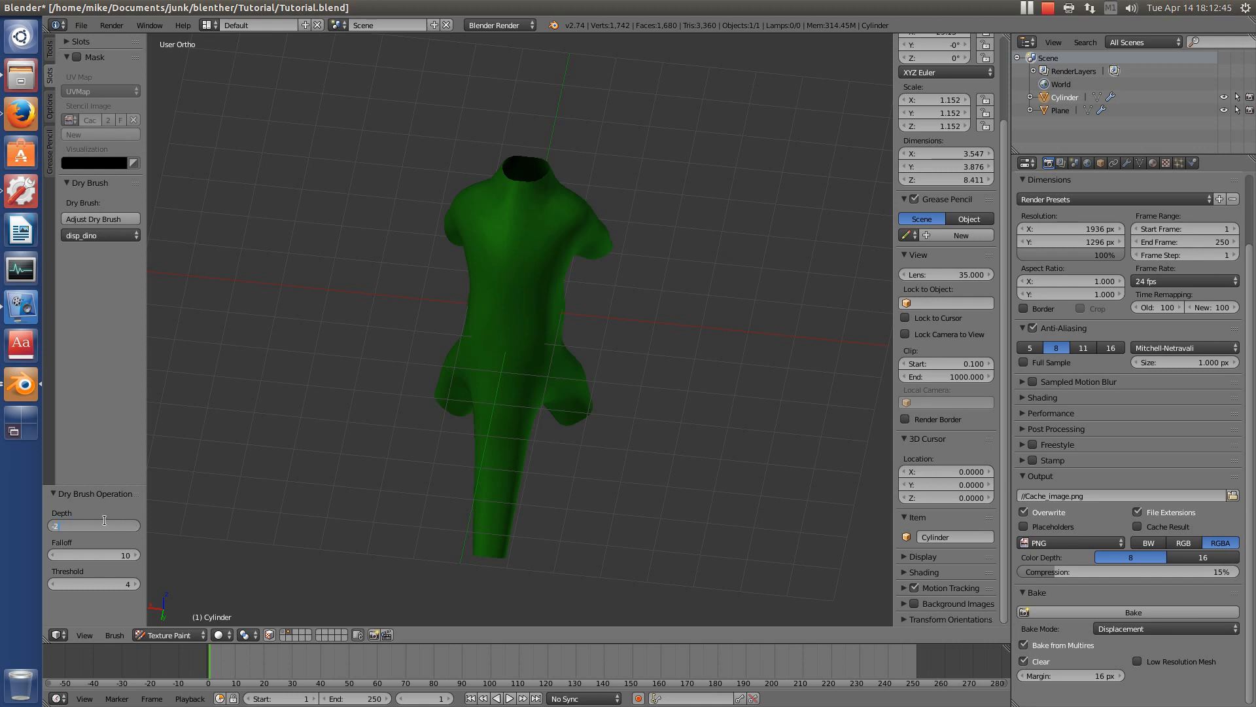
key(Return)
click(76, 57)
middle_drag(466, 403, 588, 372)
scroll(479, 331, up, 3)
middle_drag(545, 305, 612, 368)
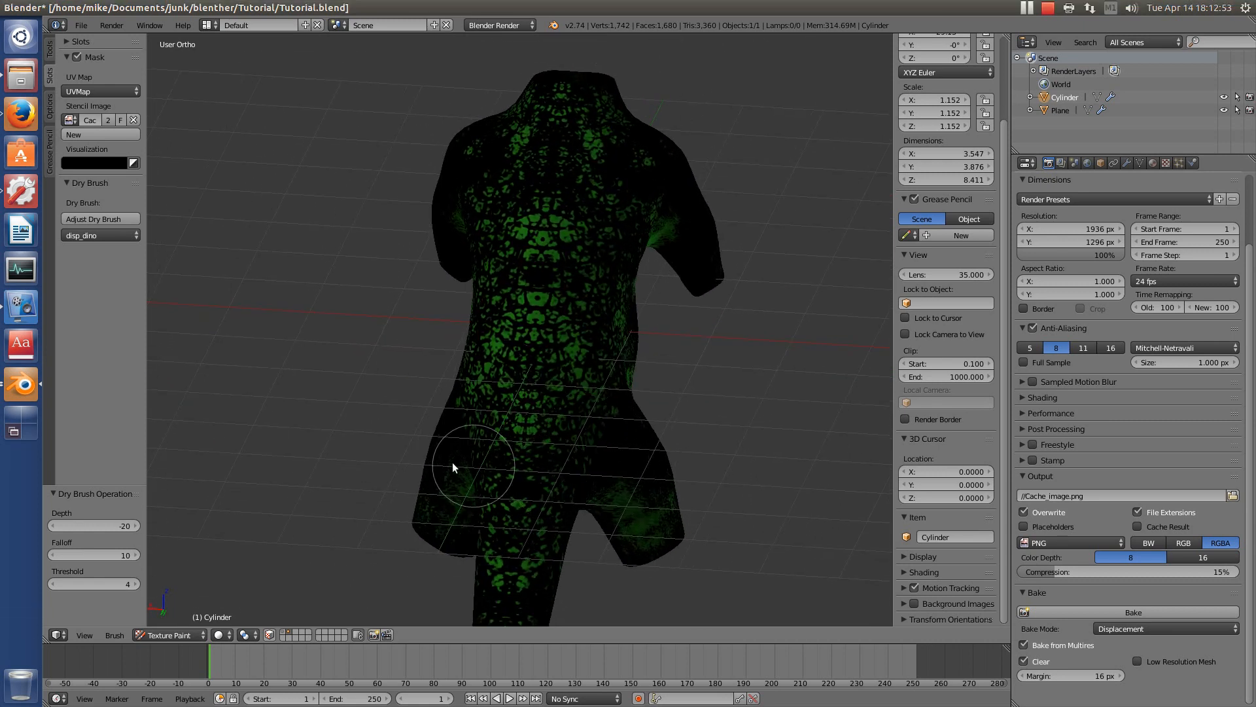
middle_drag(453, 462, 568, 446)
scroll(570, 199, up, 4)
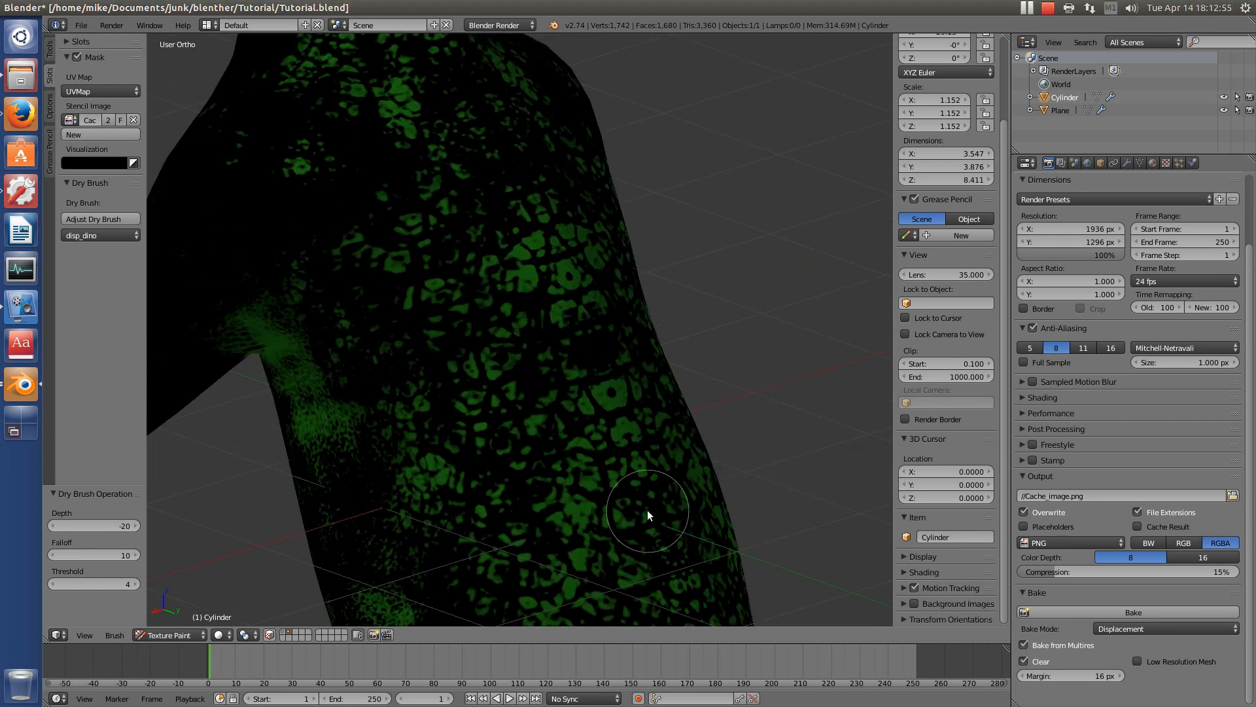
- Invert the stencil mask on the dinosaur's body
click(134, 163)
scroll(594, 320, down, 6)
middle_drag(594, 320, 496, 405)
scroll(592, 336, up, 3)
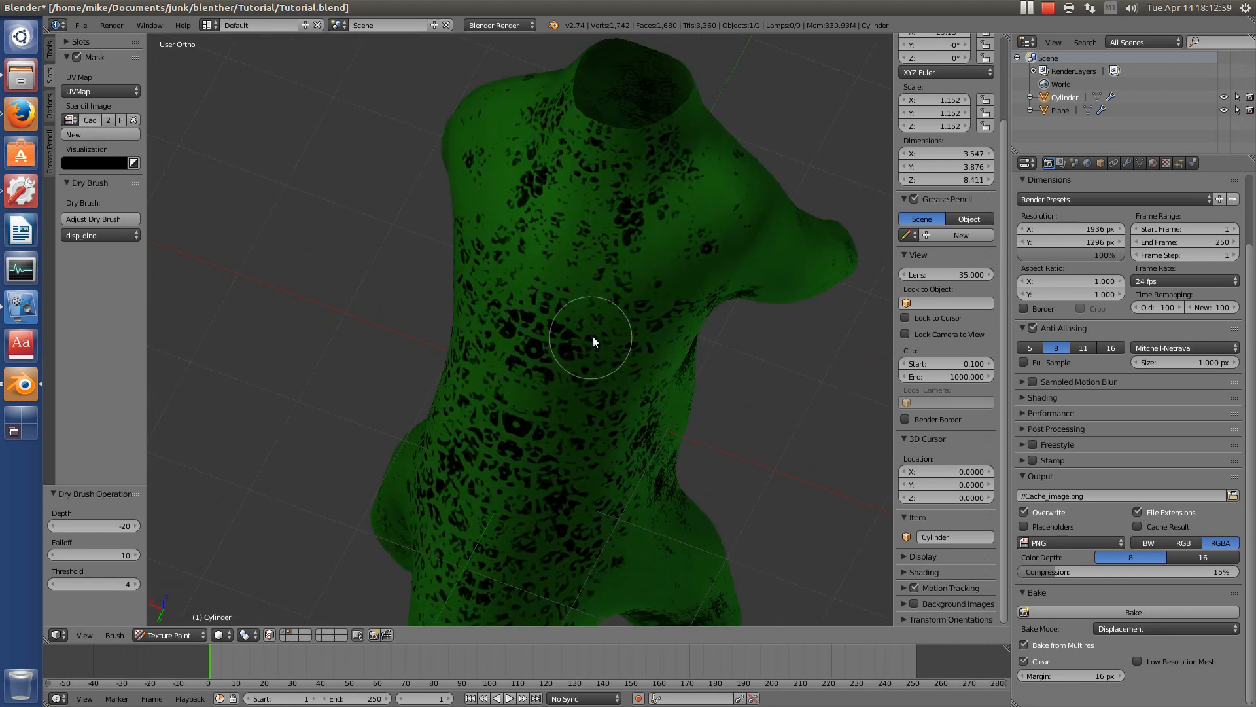
middle_drag(593, 325, 666, 224)
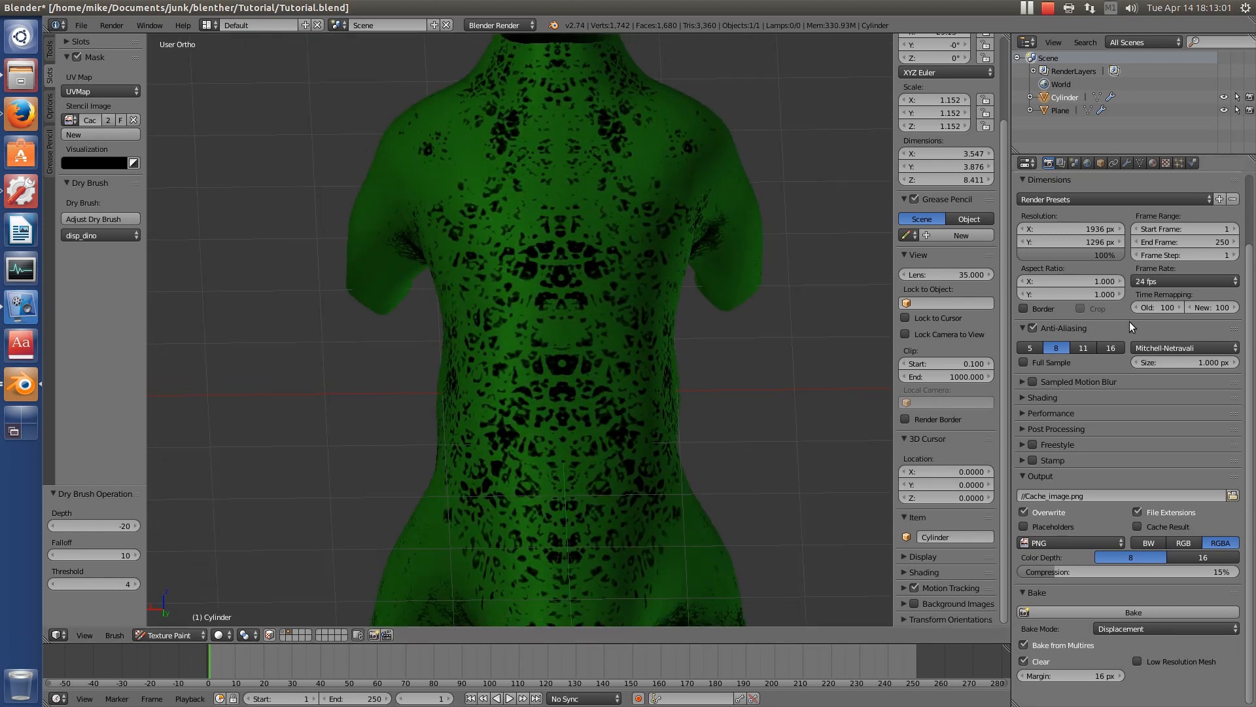
- Set the dinosaur's Multires preview level to 4 to show the sculpted relief under the mask
click(1127, 163)
click(1077, 284)
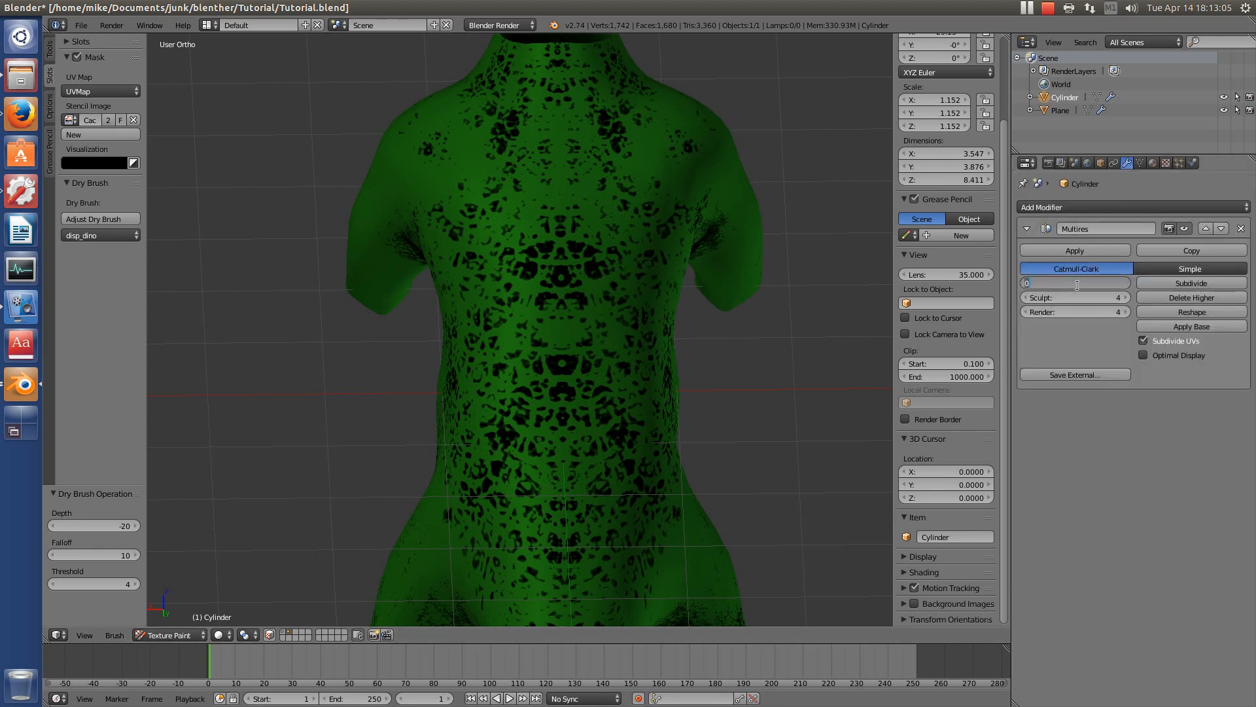
text(4)
key(Return)
scroll(636, 232, up, 4)
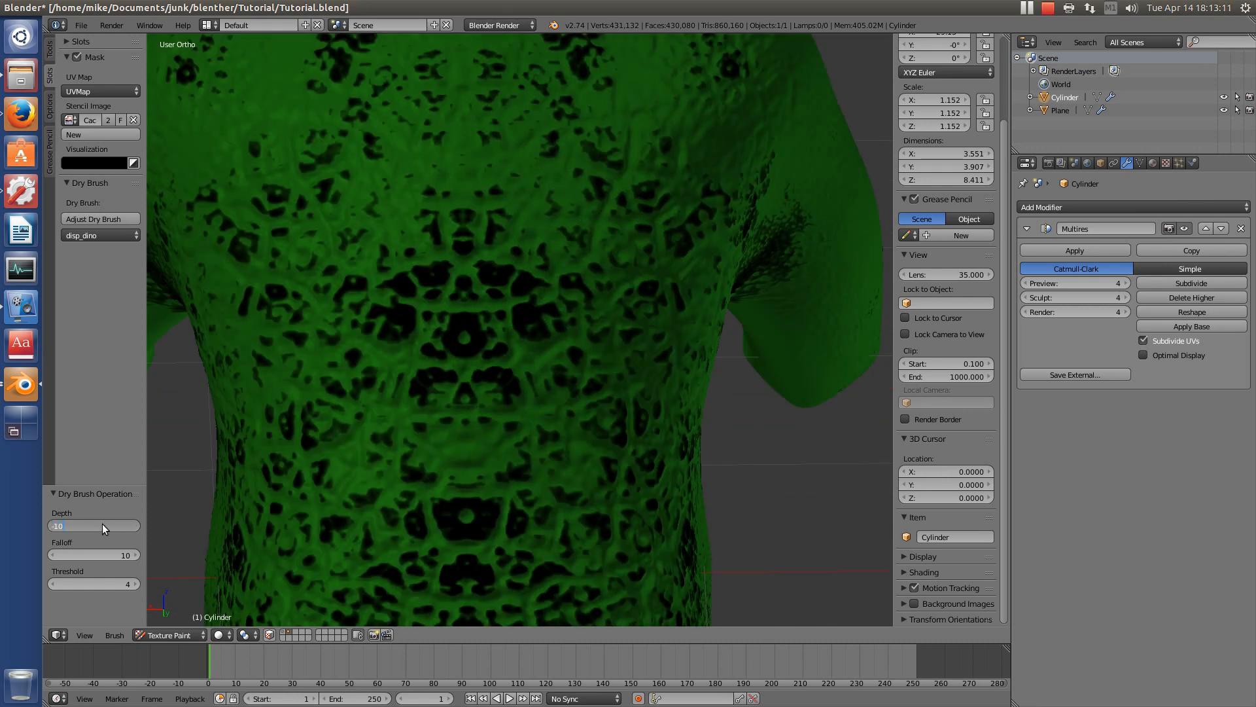
- Set the Dry Brush depth to -10 so the mask leaves the creases between the scales paintable
key(Return)
scroll(549, 252, down, 4)
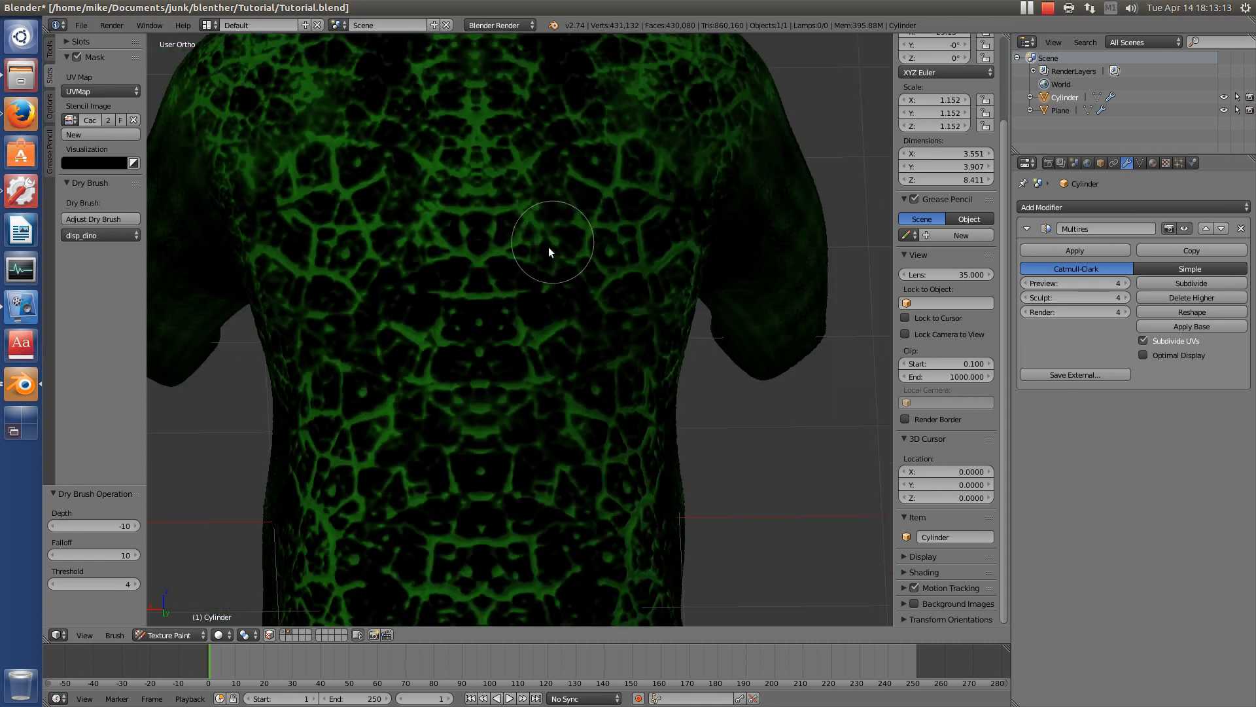
scroll(547, 269, up, 4)
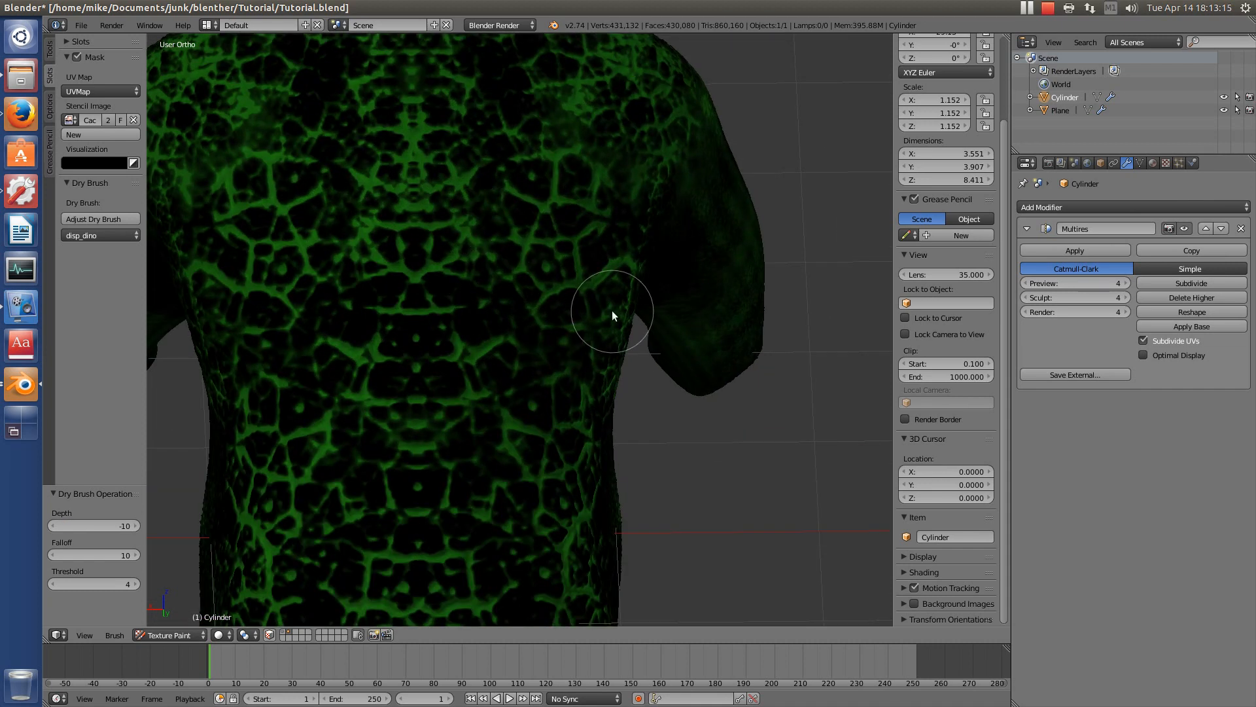
scroll(641, 326, down, 3)
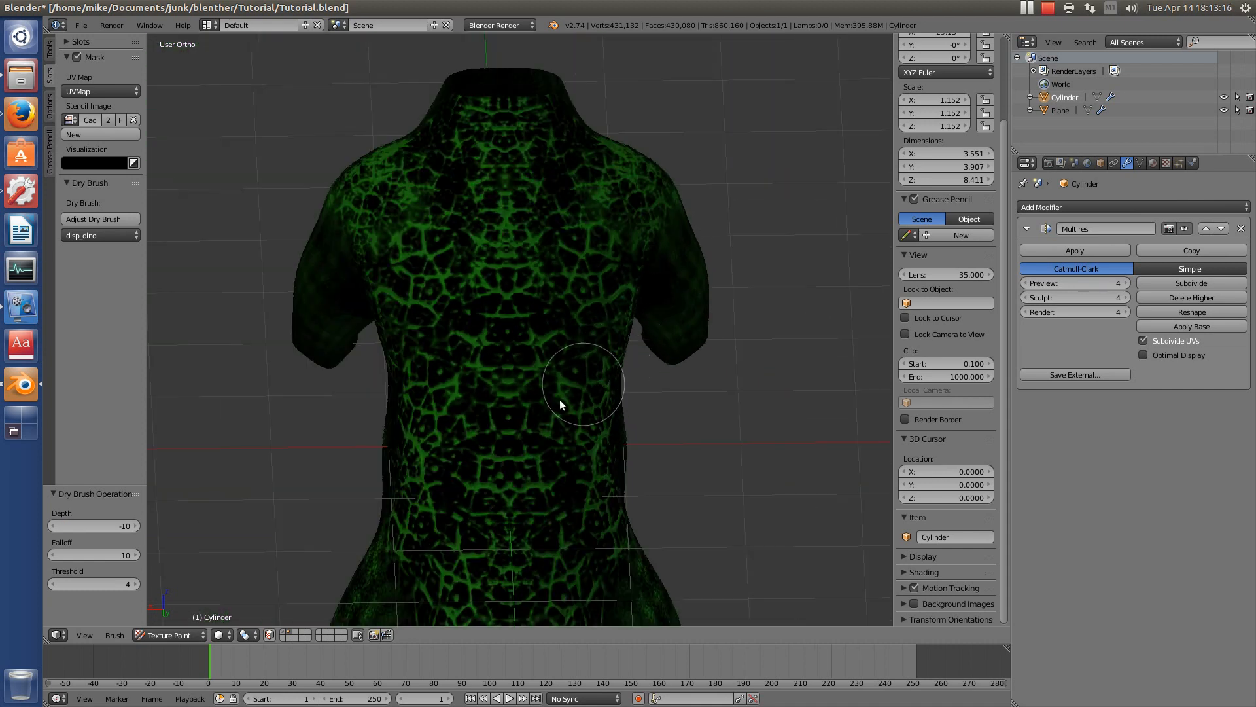
- Set the Multires preview level to 0
click(1065, 280)
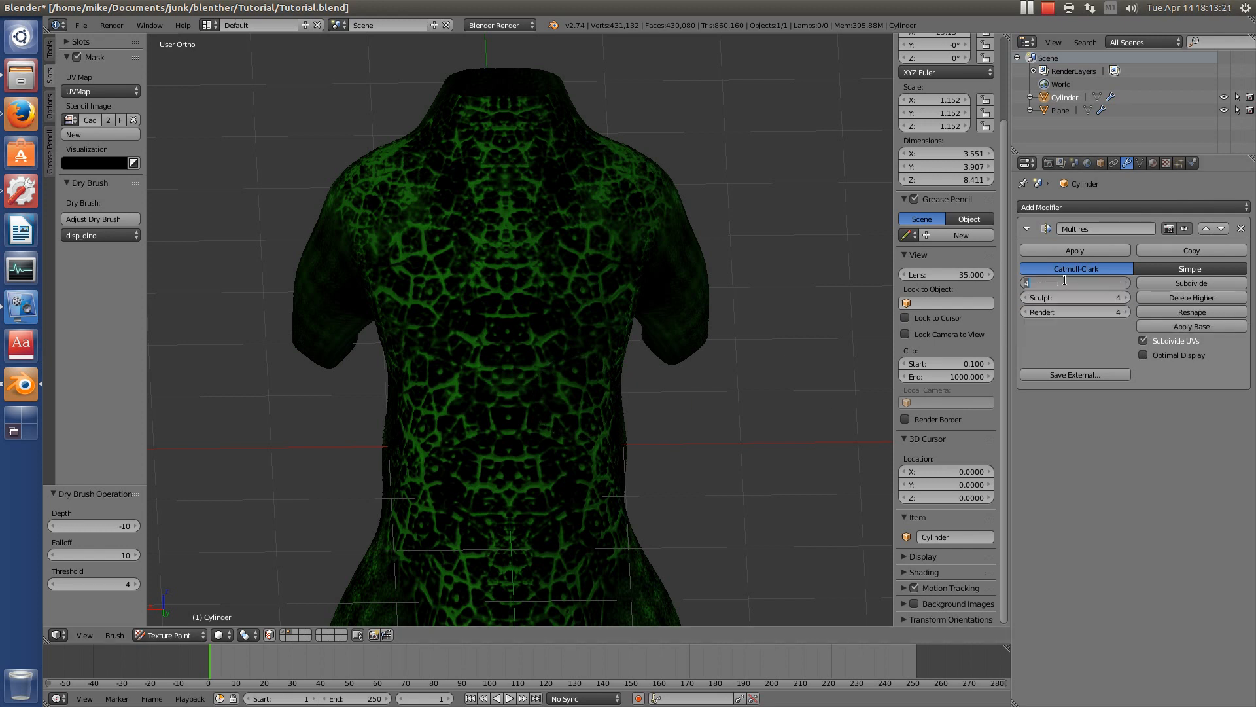
text(0)
key(Return)
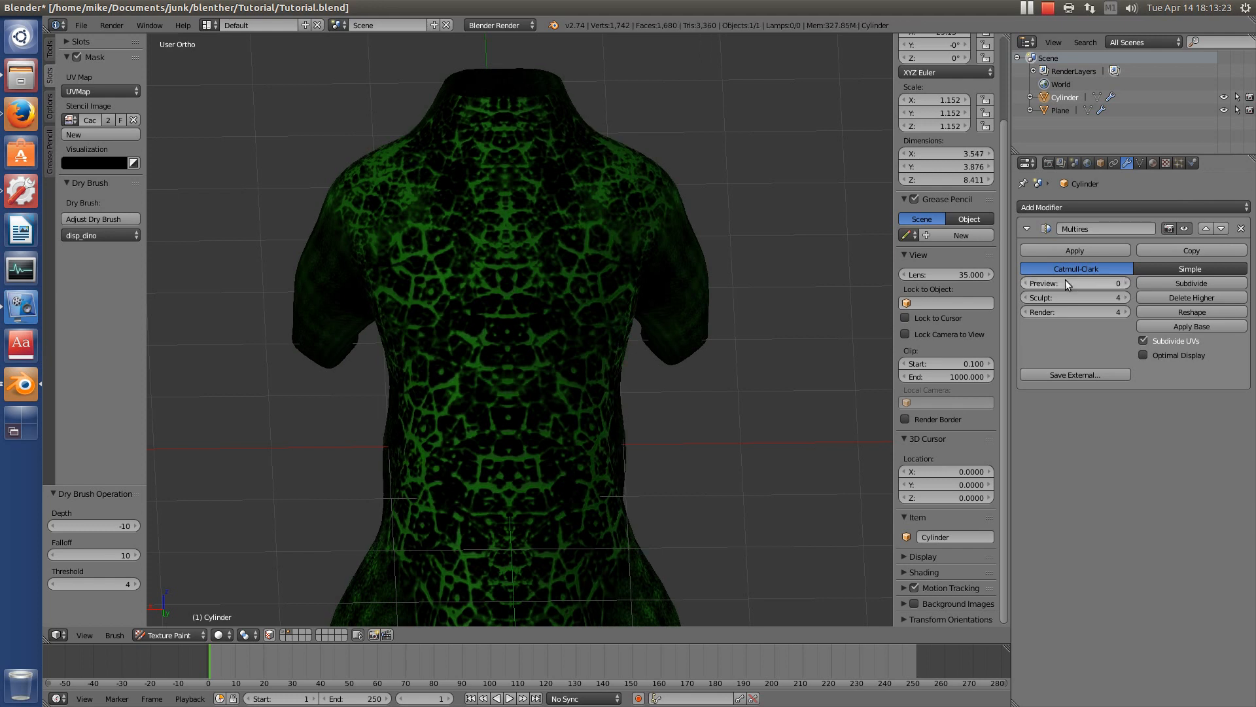
- Choose a very dark green brush colour and paint the unmasked creases along the dinosaur's back and tail
click(50, 53)
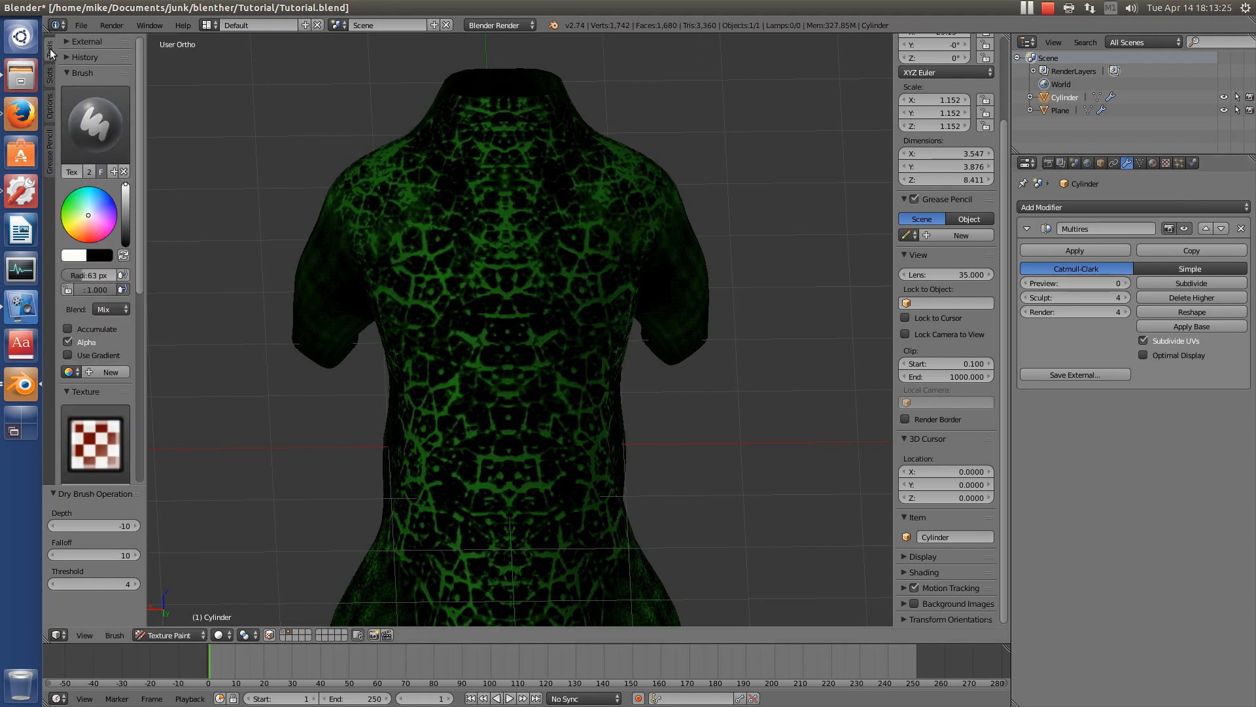
mouse_move(81, 209)
mouse_down()
mouse_move(62, 203)
mouse_move(125, 214)
mouse_move(125, 235)
mouse_up()
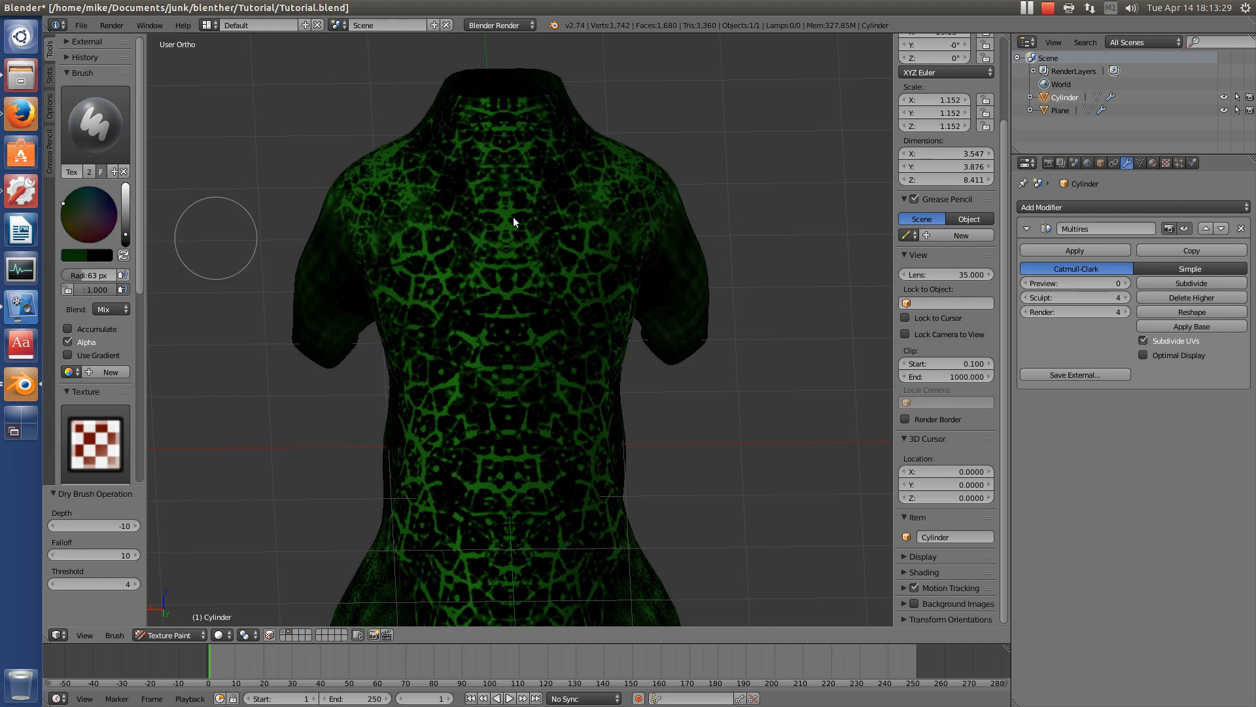
mouse_move(524, 261)
mouse_down()
mouse_move(564, 262)
mouse_move(472, 284)
mouse_move(486, 113)
mouse_move(599, 201)
mouse_move(611, 153)
mouse_move(597, 316)
mouse_move(605, 280)
mouse_move(439, 229)
mouse_move(385, 165)
mouse_move(448, 313)
mouse_move(390, 267)
mouse_move(488, 354)
mouse_move(470, 379)
mouse_move(621, 355)
mouse_move(484, 403)
mouse_move(500, 568)
mouse_move(559, 469)
mouse_move(443, 502)
mouse_move(472, 541)
mouse_move(518, 552)
mouse_up()
mouse_move(518, 547)
shift+middle_down()
mouse_move(587, 246)
mouse_move(554, 328)
shift+middle_up()
mouse_move(604, 429)
mouse_down()
mouse_move(644, 365)
mouse_move(501, 480)
mouse_move(574, 576)
mouse_move(548, 537)
mouse_up()
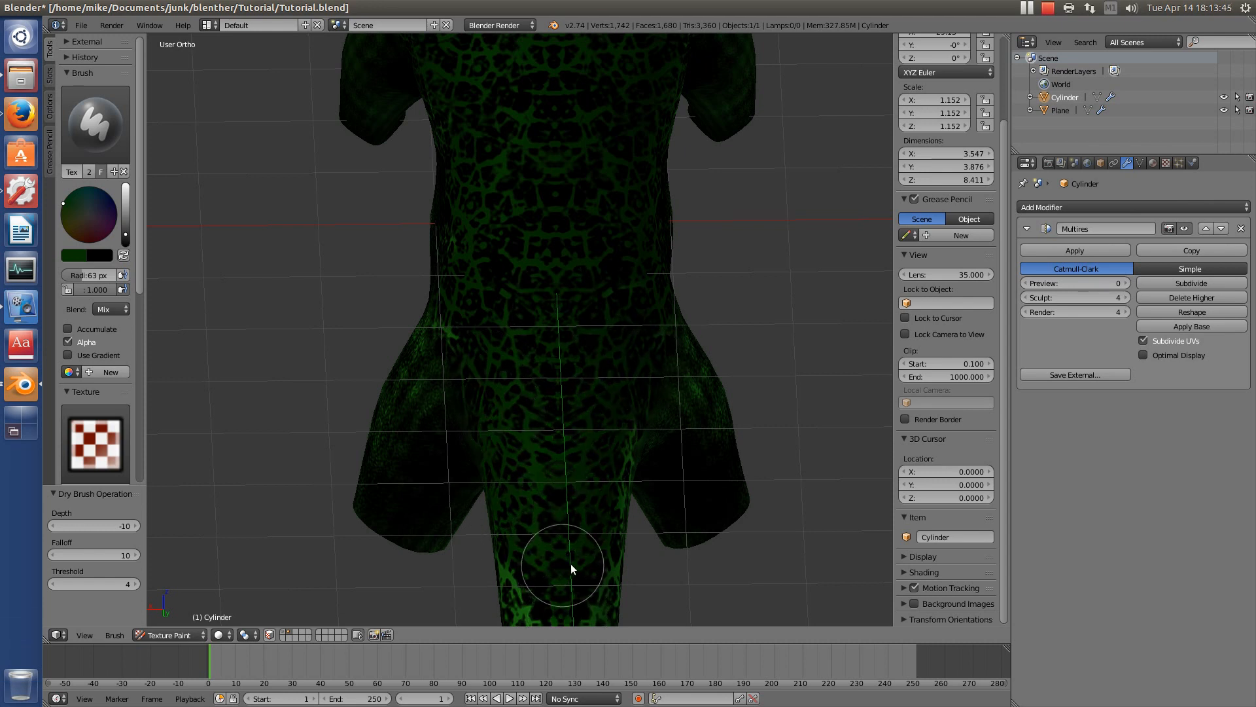
shift+middle_drag(570, 564, 598, 238)
mouse_move(565, 313)
mouse_down()
mouse_move(599, 526)
mouse_move(519, 258)
mouse_move(626, 296)
mouse_up()
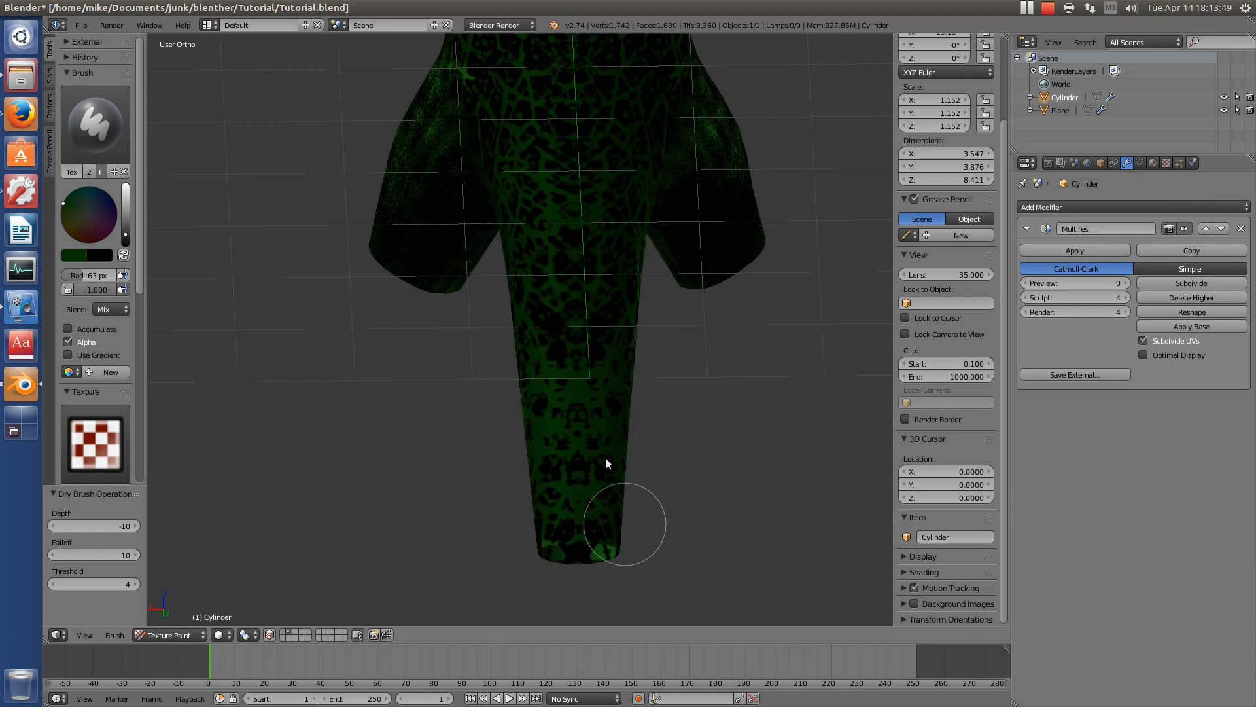
- Continue the dark green paint over the creases on the dinosaur's shoulders and sides
scroll(606, 463, down, 5)
middle_drag(511, 325, 478, 190)
scroll(477, 187, up, 5)
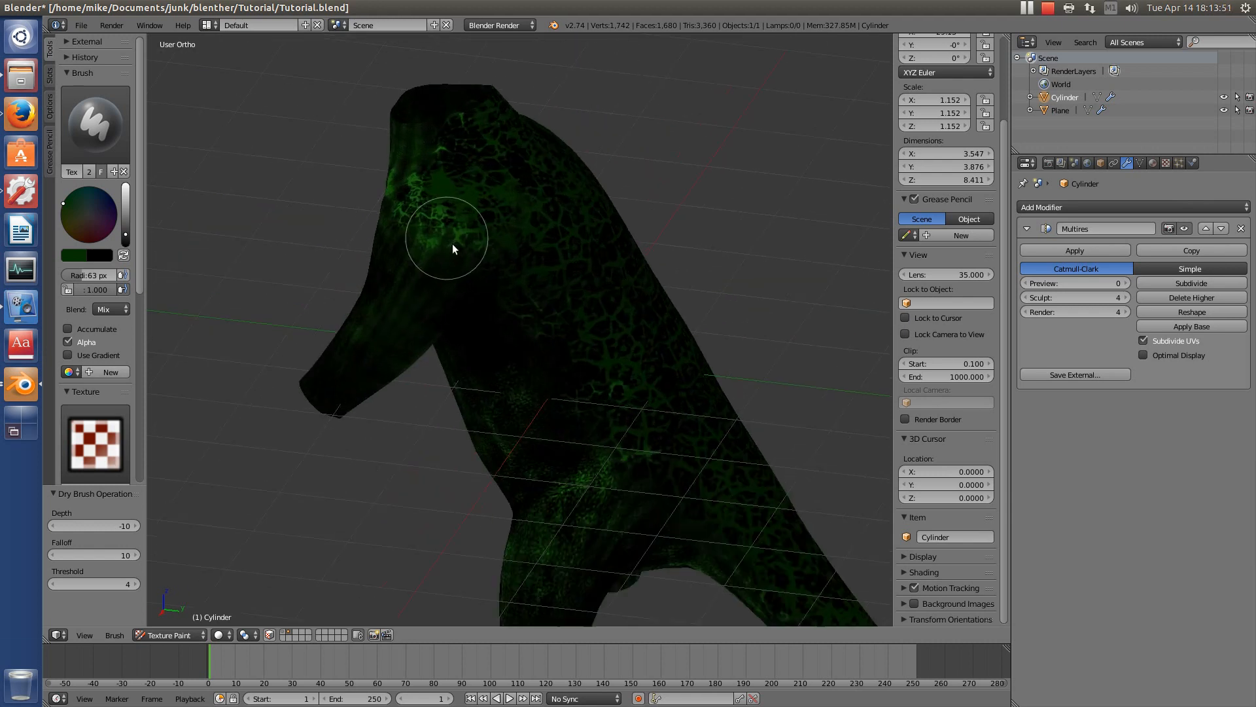
scroll(511, 246, down, 3)
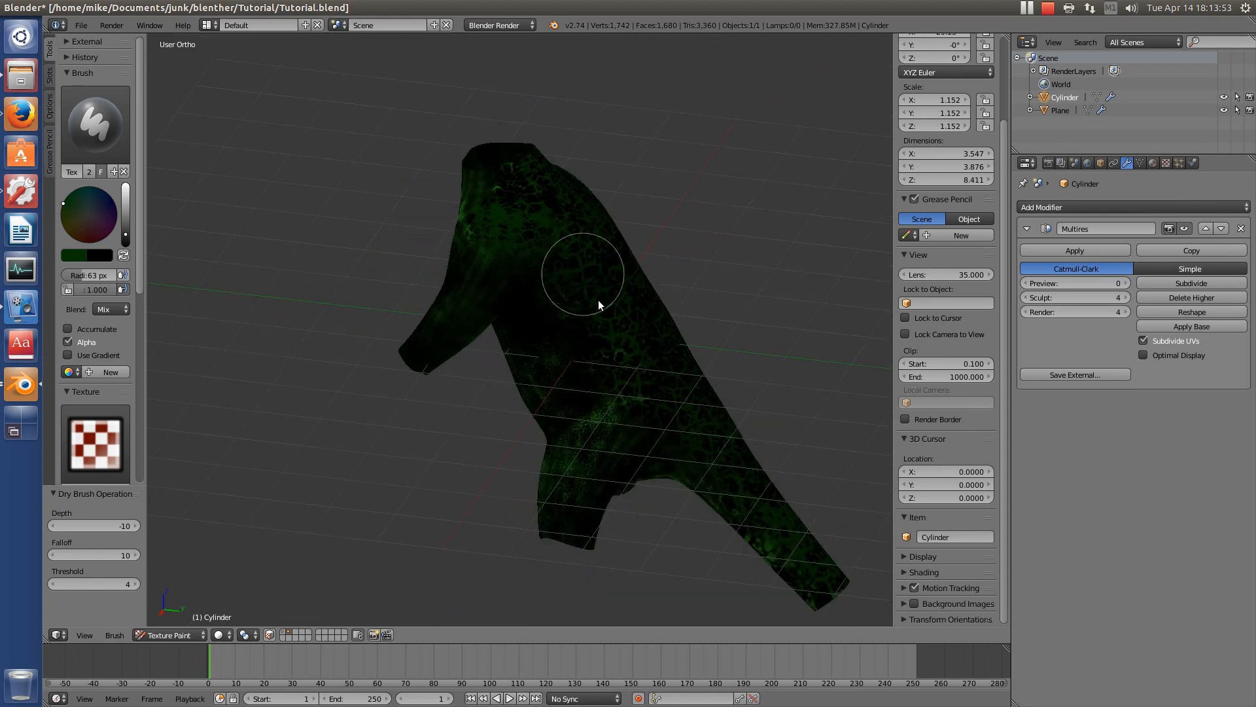
scroll(631, 412, up, 3)
mouse_move(724, 423)
middle_down()
mouse_move(576, 445)
mouse_move(492, 404)
mouse_move(692, 297)
middle_up()
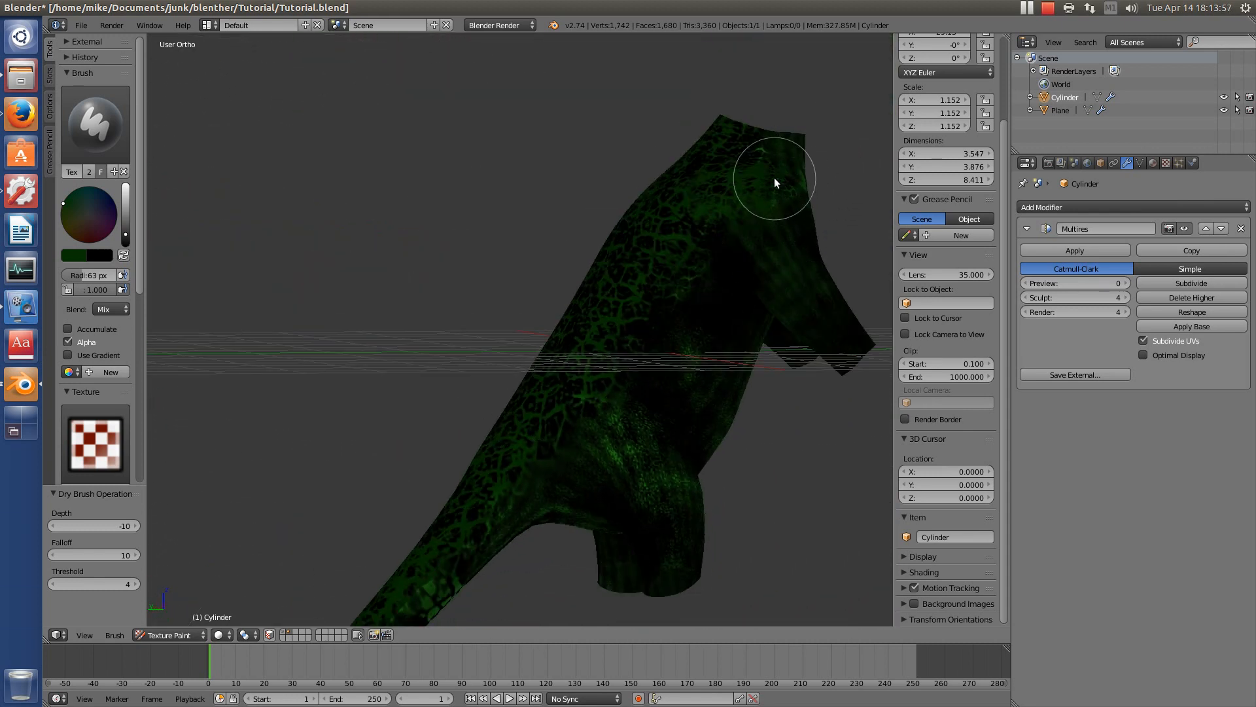
- Flip the stencil mask's inversion back so the painted creases are protected
click(51, 76)
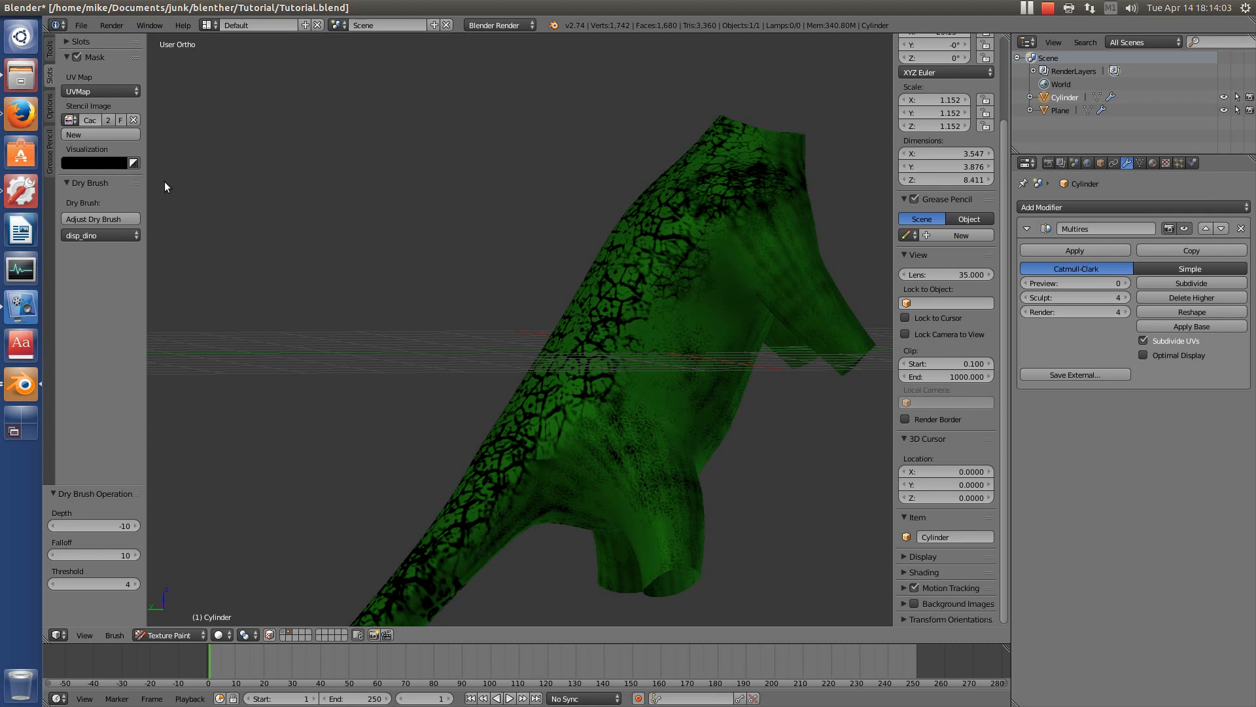
middle_drag(590, 367, 698, 393)
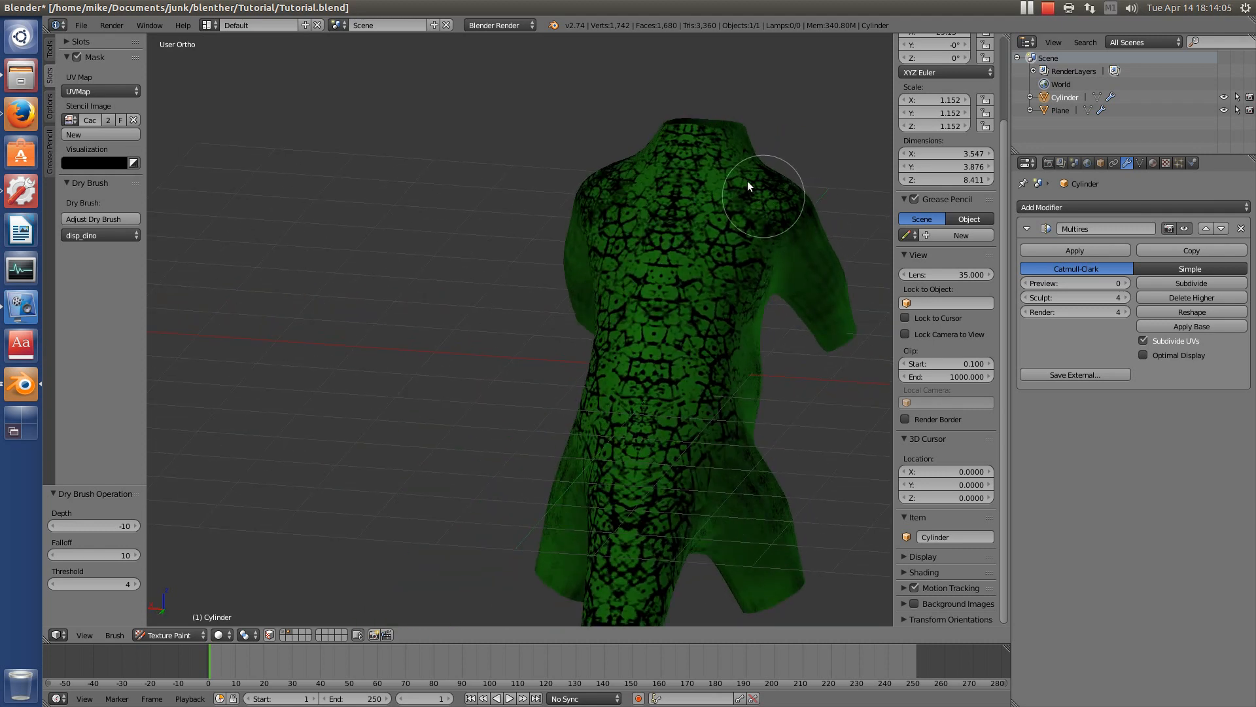
mouse_move(708, 323)
middle_down()
mouse_move(760, 319)
mouse_move(502, 324)
middle_up()
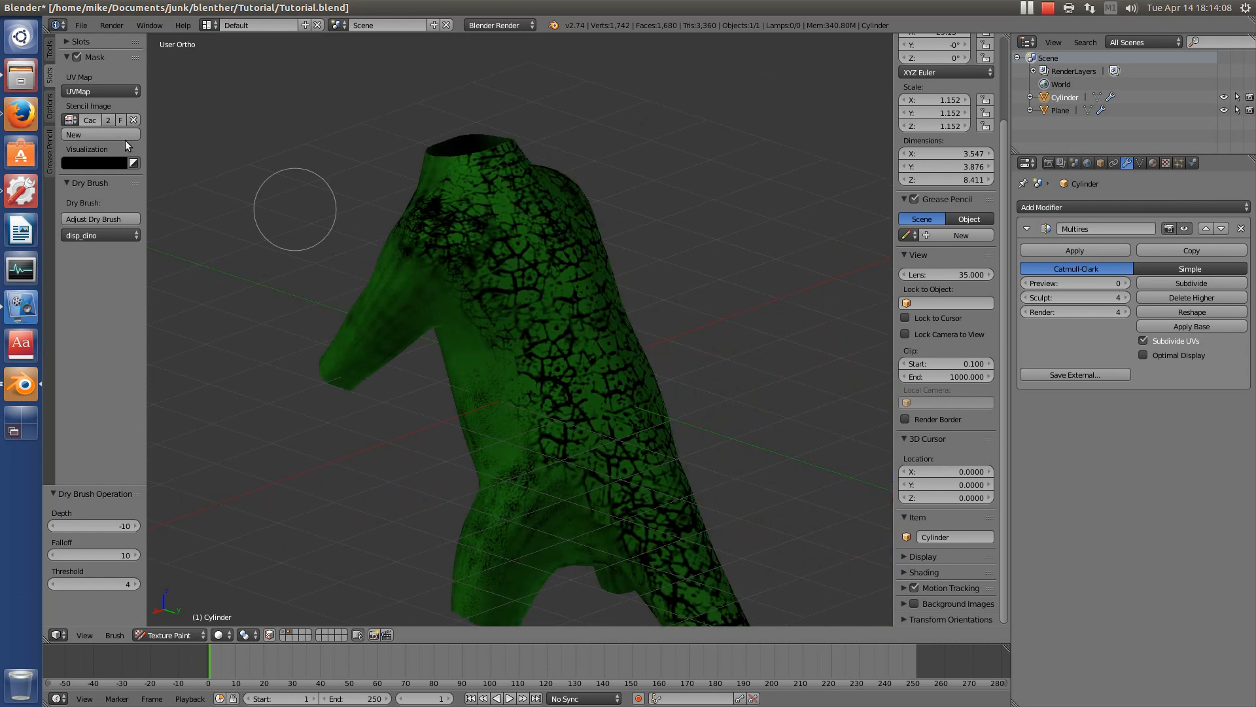
- Change the brush colour to a tan yellow
click(50, 50)
click(76, 217)
mouse_move(123, 236)
mouse_down()
mouse_move(125, 196)
mouse_move(74, 226)
mouse_up()
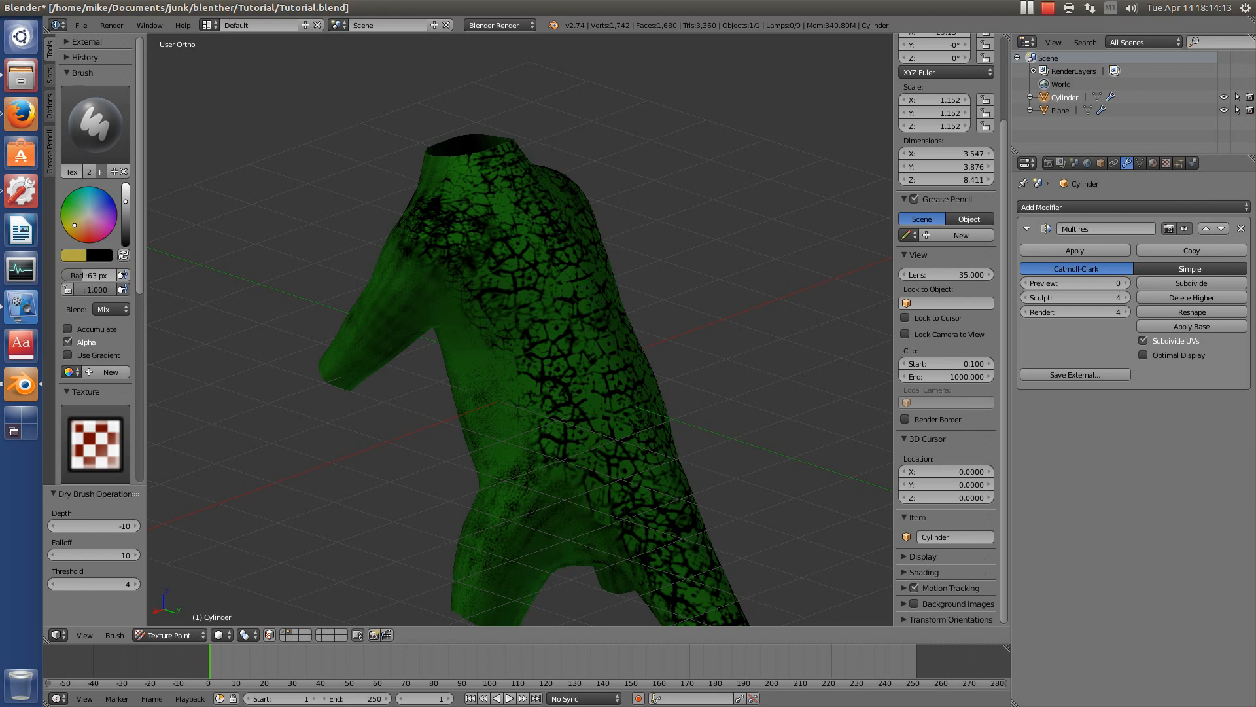
- Set the Dry Brush depth to -20 and the falloff to 5 to expose only the raised scales
click(49, 76)
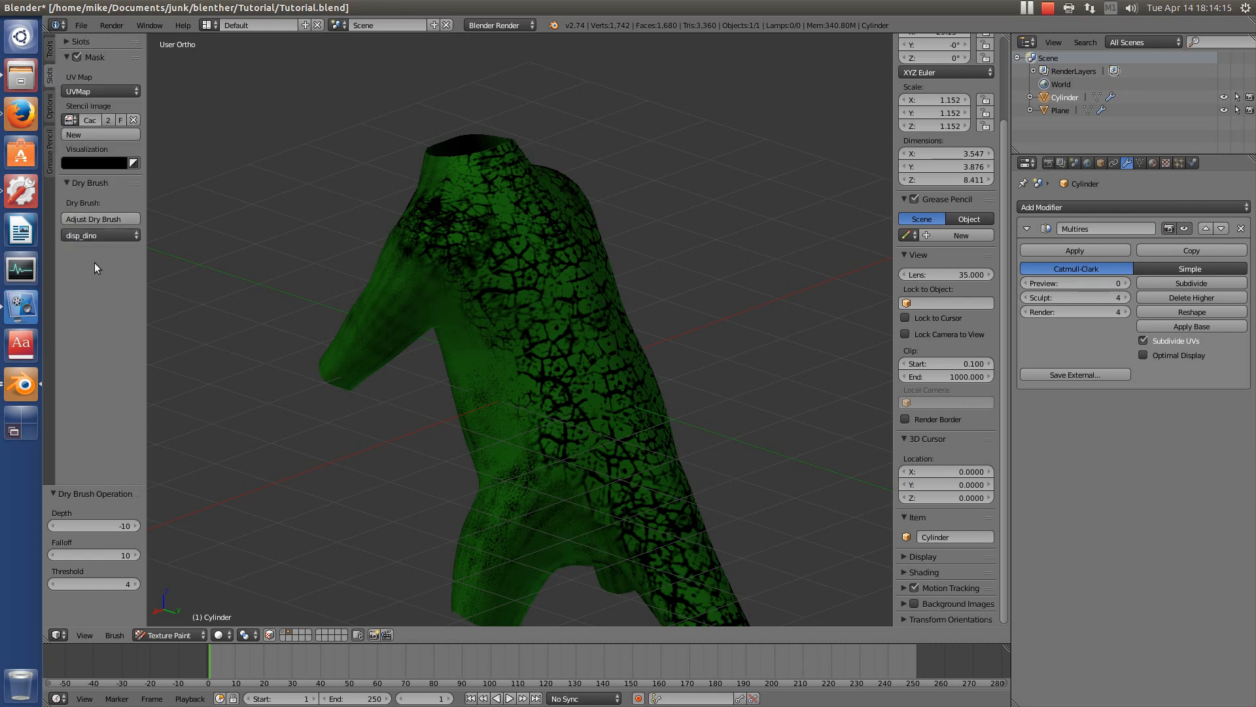
click(93, 527)
text(-20)
key(Return)
scroll(615, 371, up, 3)
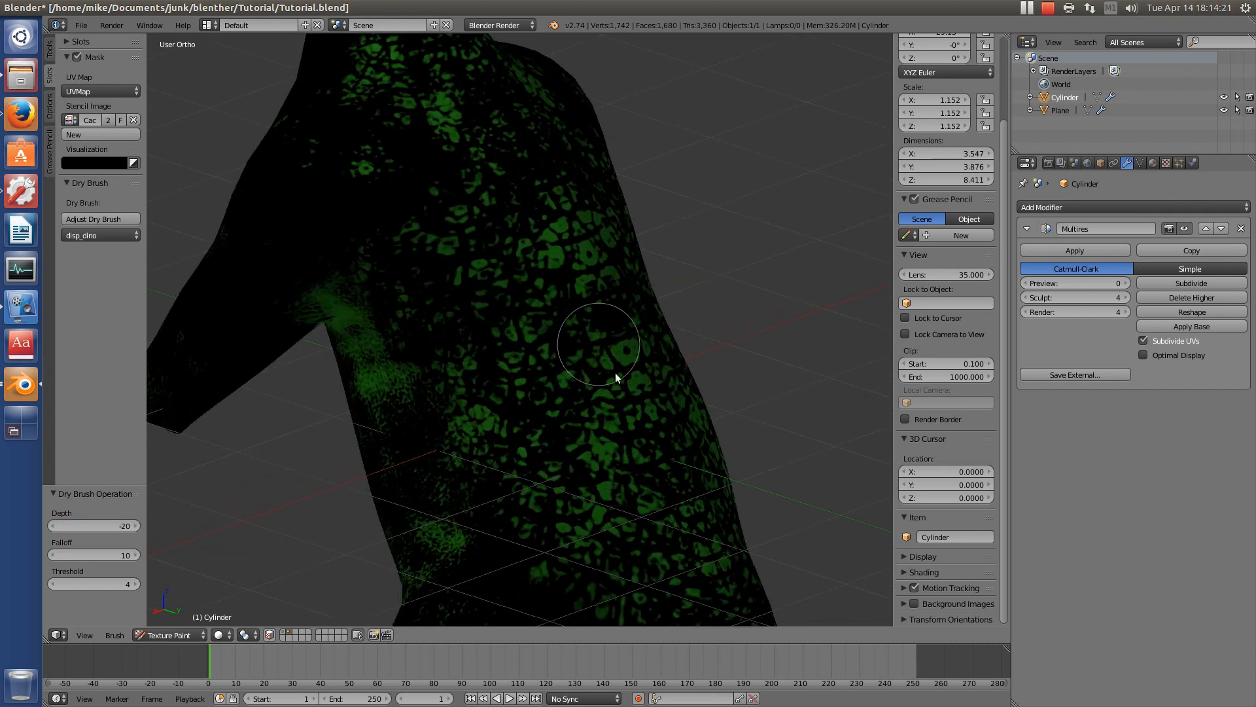
click(93, 555)
text(5)
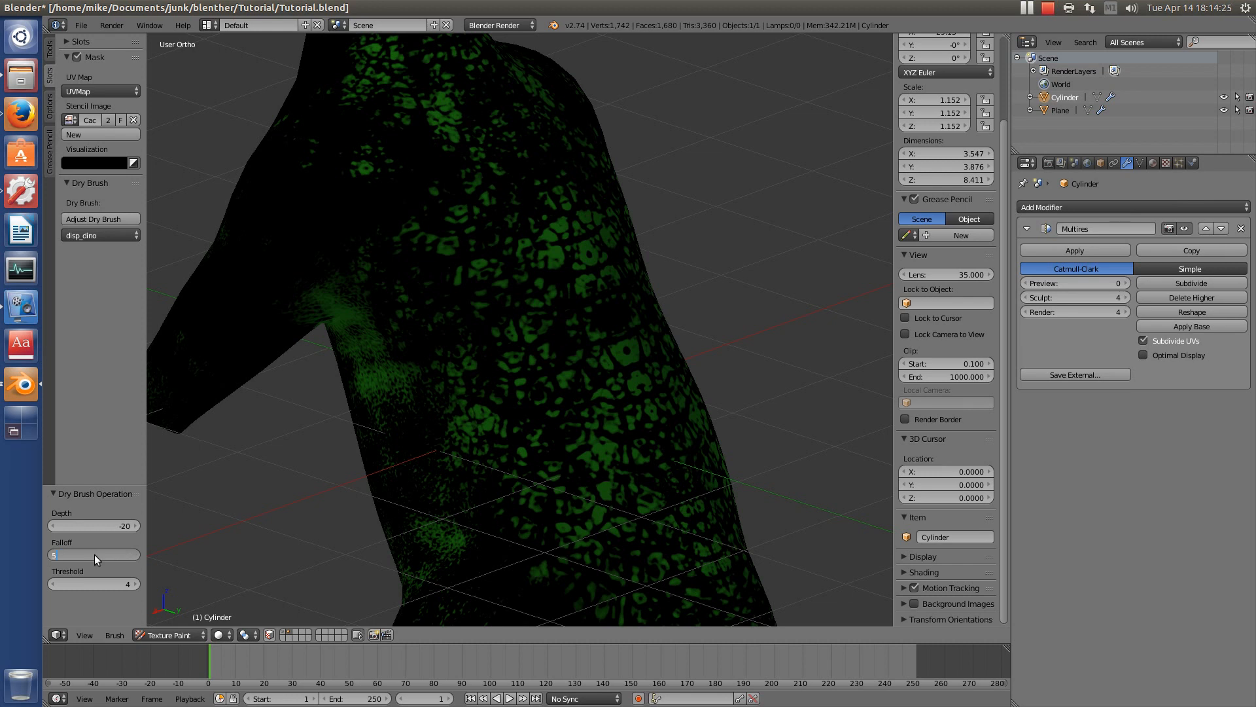
key(Return)
scroll(589, 308, down, 3)
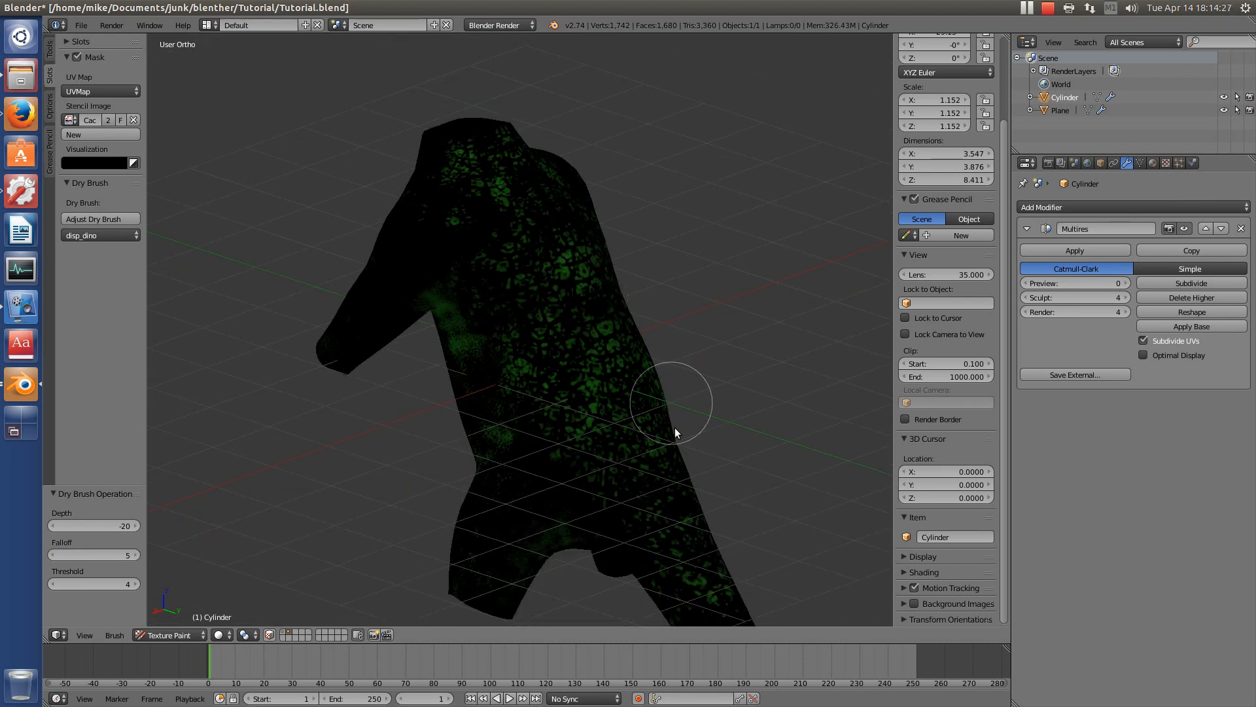
- Paint tan yellow highlights on the raised scales along the dinosaur's back, flanks and tail
middle_drag(674, 432, 570, 464)
mouse_move(426, 332)
mouse_down()
mouse_move(414, 187)
mouse_move(439, 131)
mouse_up()
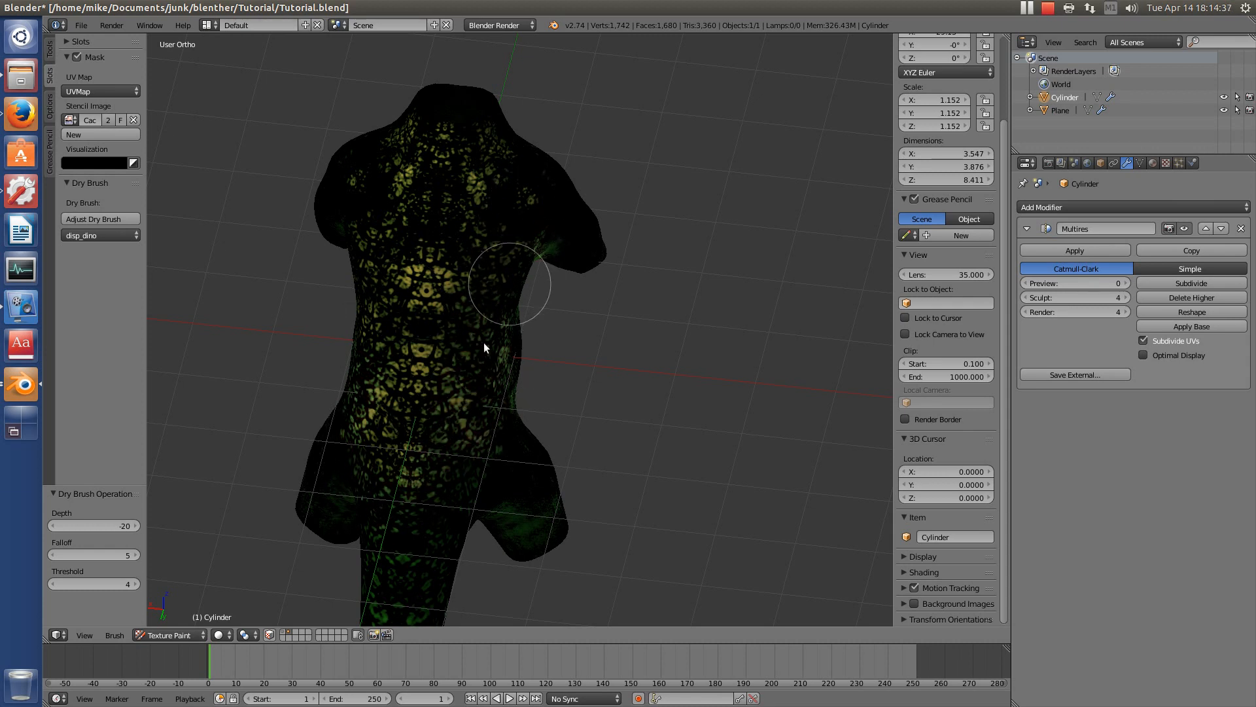
shift+middle_drag(430, 494, 509, 316)
mouse_move(512, 407)
mouse_down()
mouse_move(441, 529)
mouse_move(473, 553)
mouse_move(509, 139)
mouse_move(503, 199)
mouse_up()
middle_drag(501, 194, 559, 390)
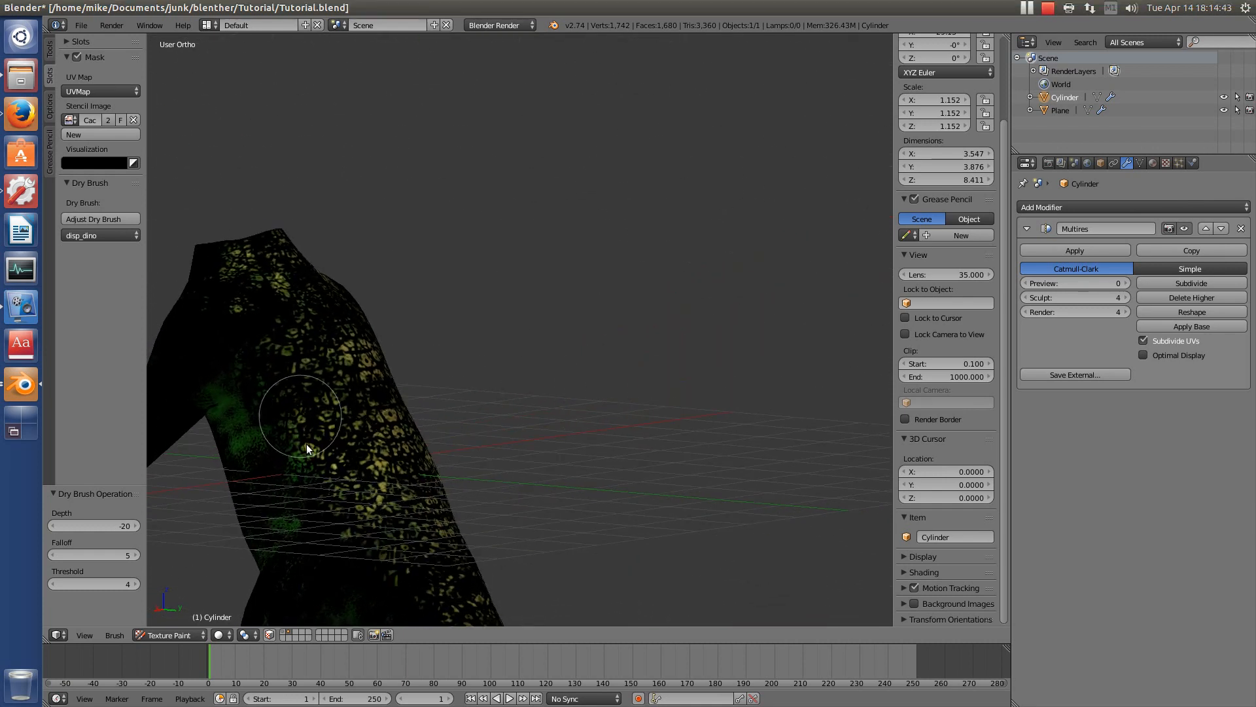
mouse_move(399, 485)
middle_down()
mouse_move(430, 556)
mouse_move(336, 528)
middle_up()
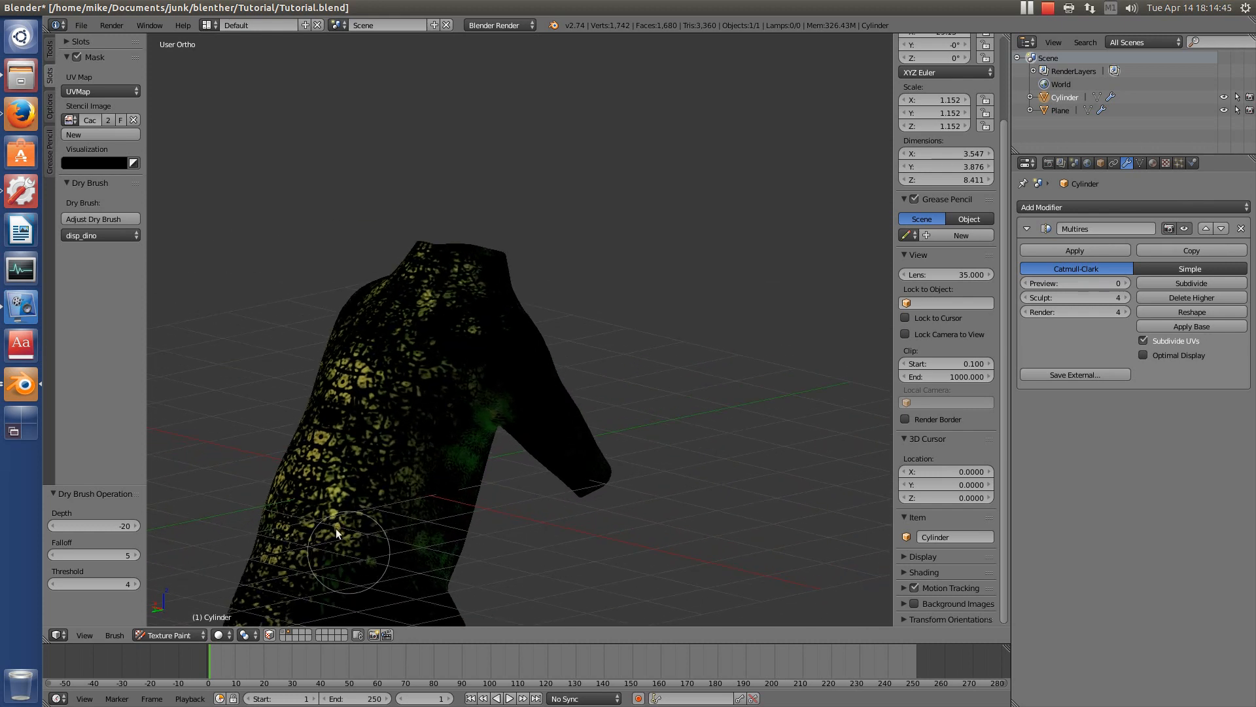
- Turn off the stencil mask to show the dinosaur's painted texture
mouse_move(435, 287)
middle_down()
mouse_move(344, 441)
mouse_move(556, 457)
mouse_move(210, 598)
middle_up()
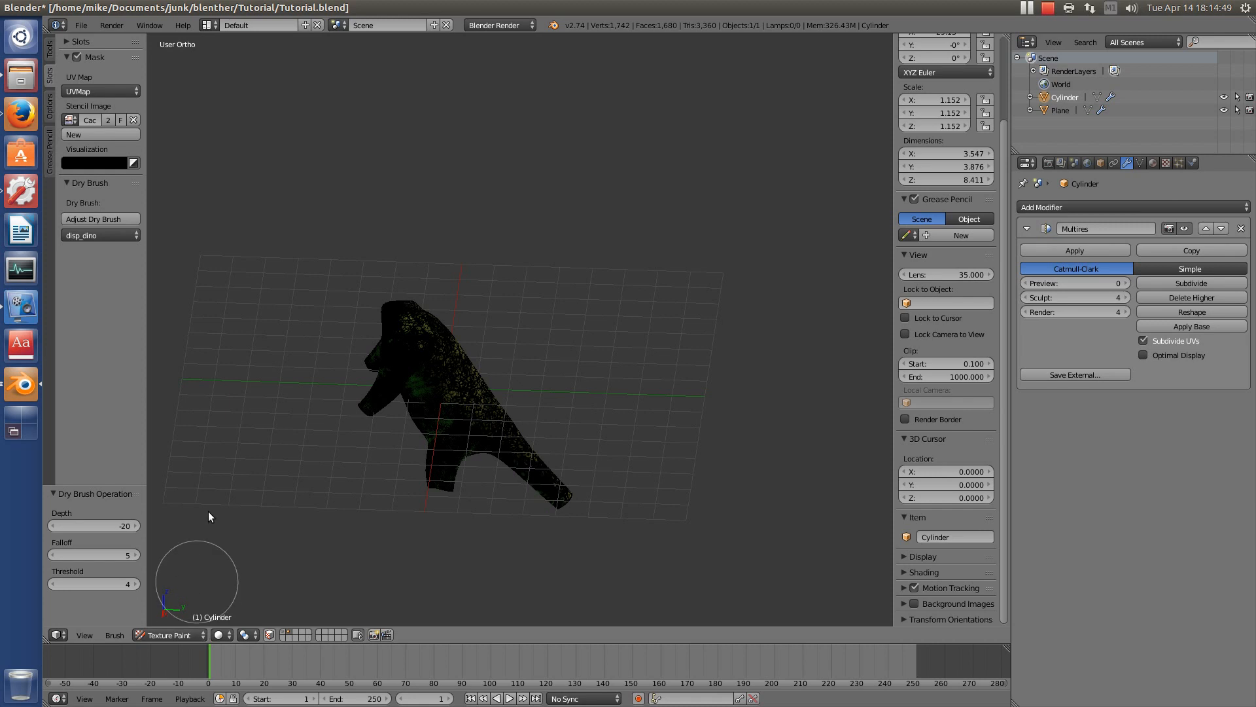
click(76, 57)
mouse_move(442, 370)
middle_down()
mouse_move(543, 513)
mouse_move(355, 531)
mouse_move(202, 478)
mouse_move(292, 482)
middle_up()
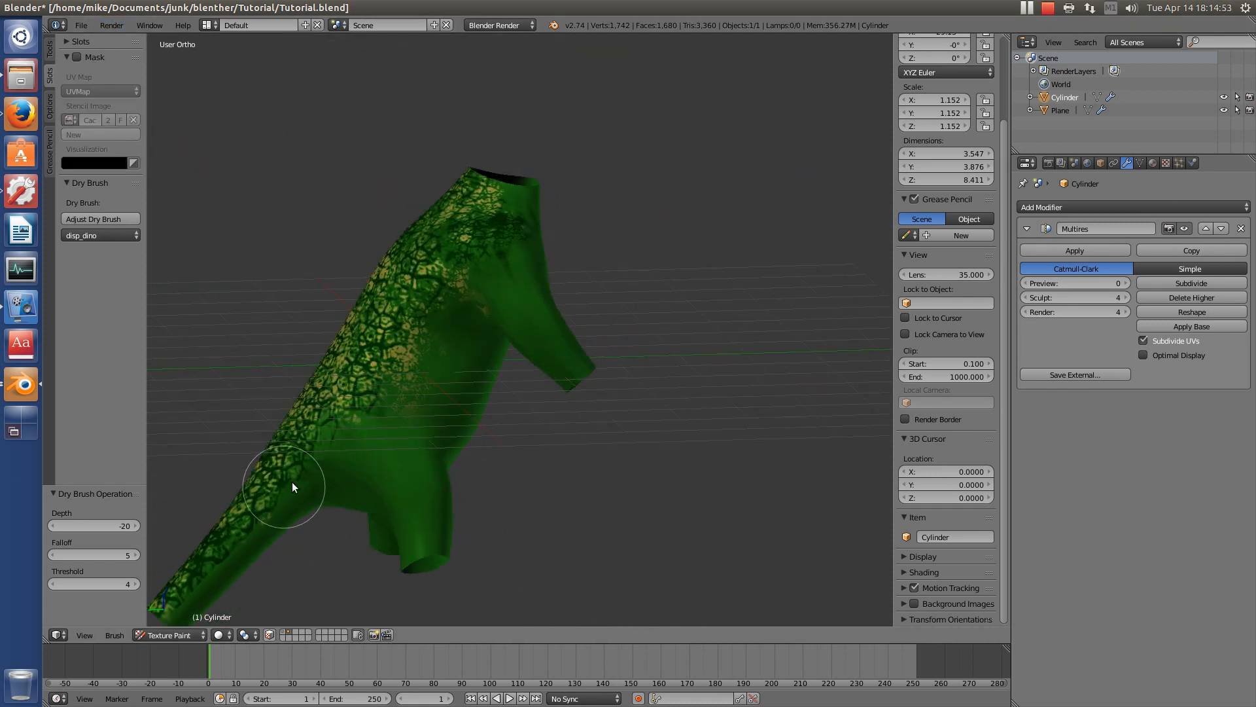
- Switch the dinosaur to Object Mode and set its Multires preview level to 4
click(184, 634)
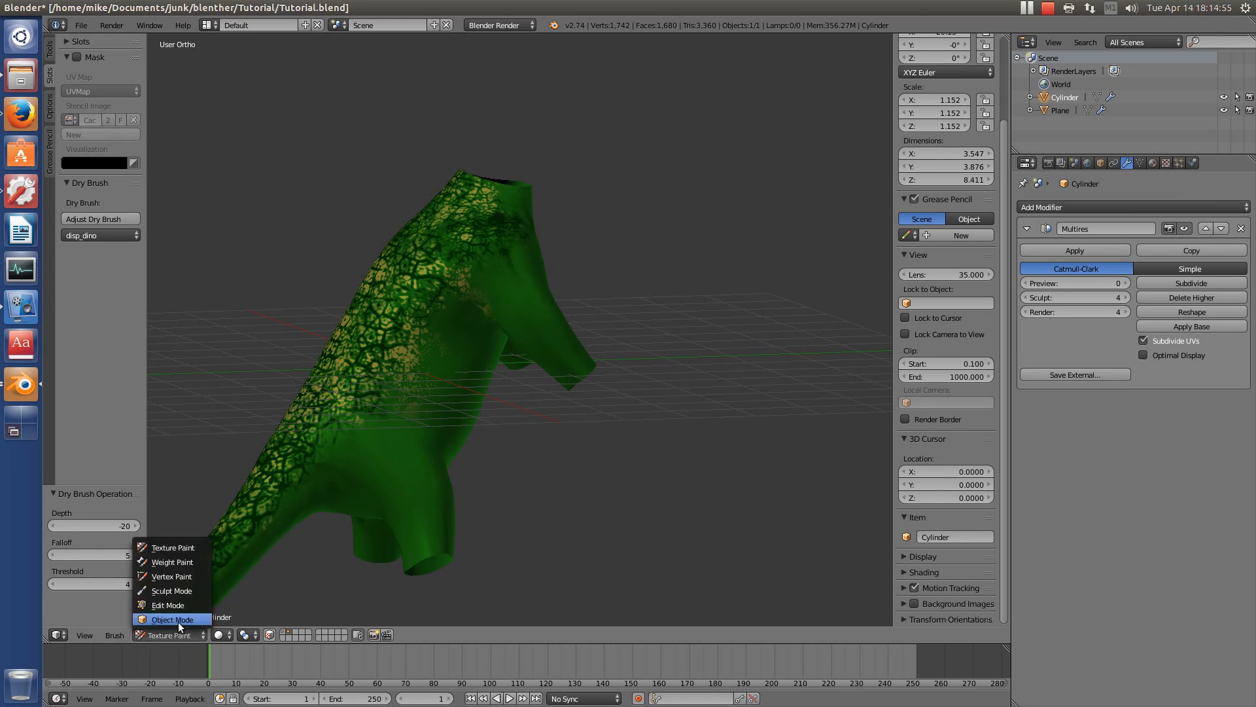
click(178, 621)
click(1076, 282)
text(4)
key(Return)
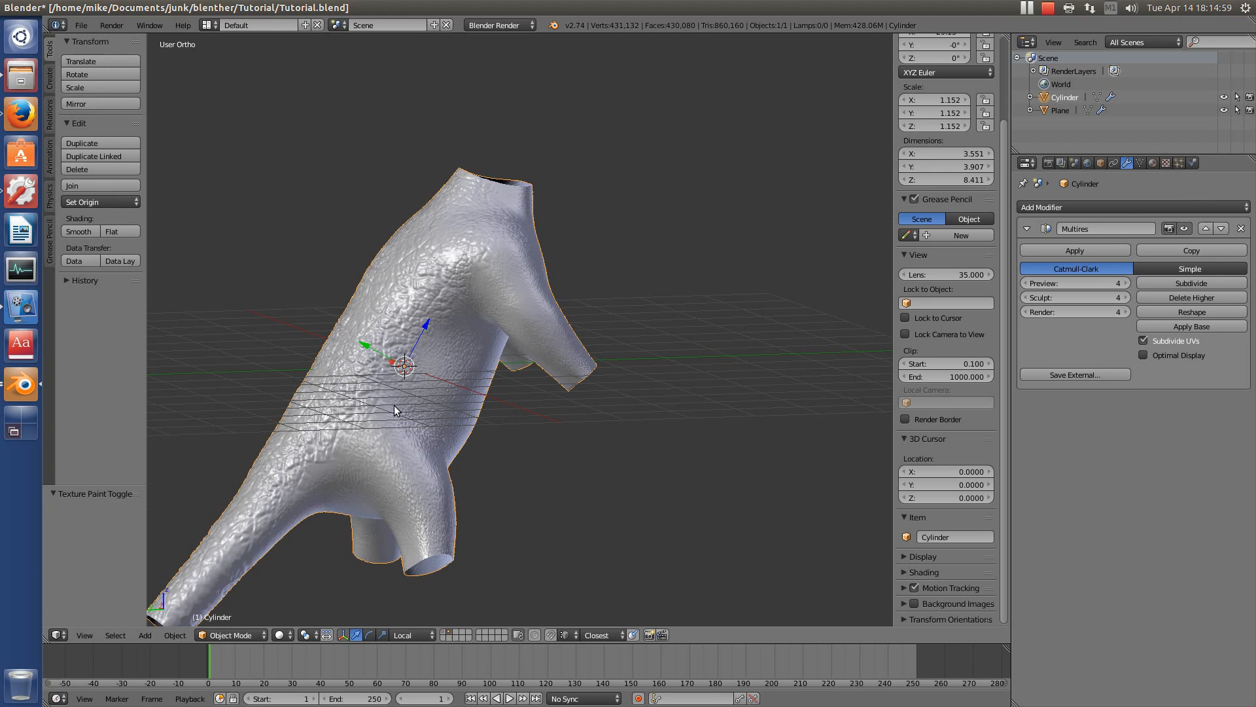
- Try Material viewport shading on the dinosaur in Object Mode
click(281, 635)
click(304, 563)
middle_drag(431, 556, 458, 484)
- Switch the dinosaur to Texture Paint mode and set the viewport shading to Solid
click(246, 632)
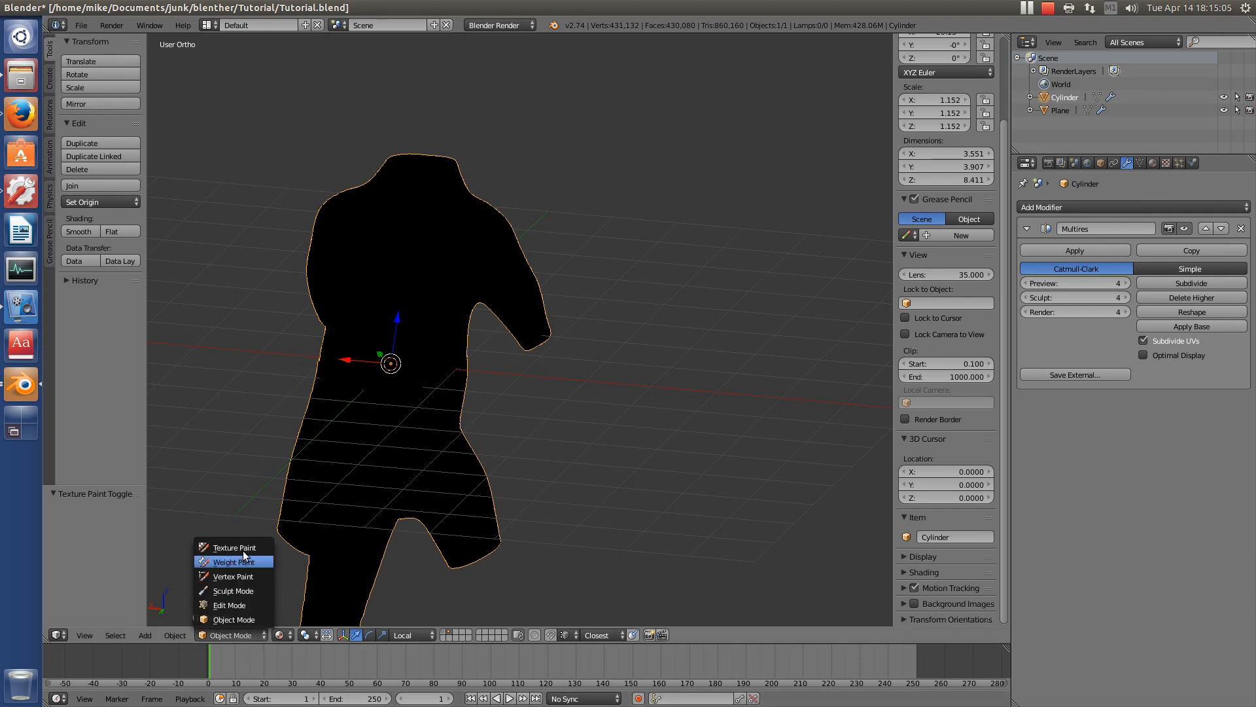
click(242, 550)
click(219, 634)
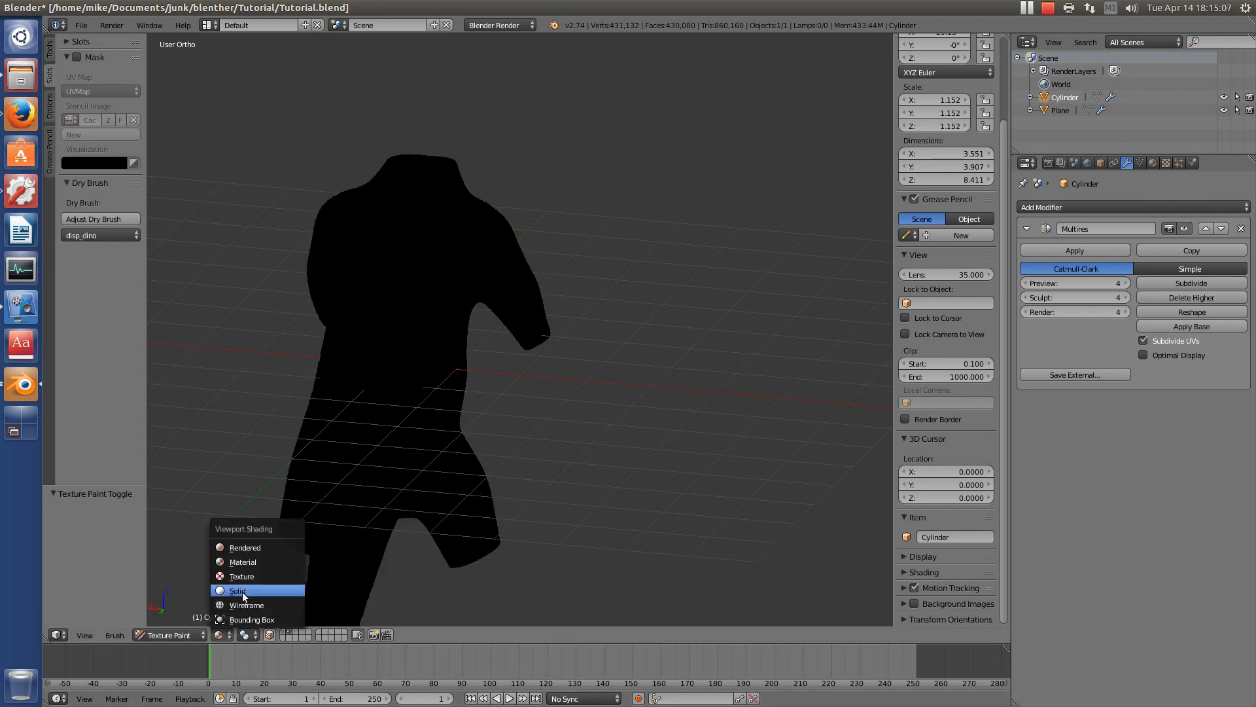
click(238, 590)
- Examine the painted creases and raised scales up close and from several sides, including the whole dinosaur body
mouse_move(469, 469)
middle_down()
mouse_move(601, 442)
mouse_move(470, 443)
mouse_move(614, 315)
mouse_move(772, 496)
middle_up()
scroll(409, 223, up, 3)
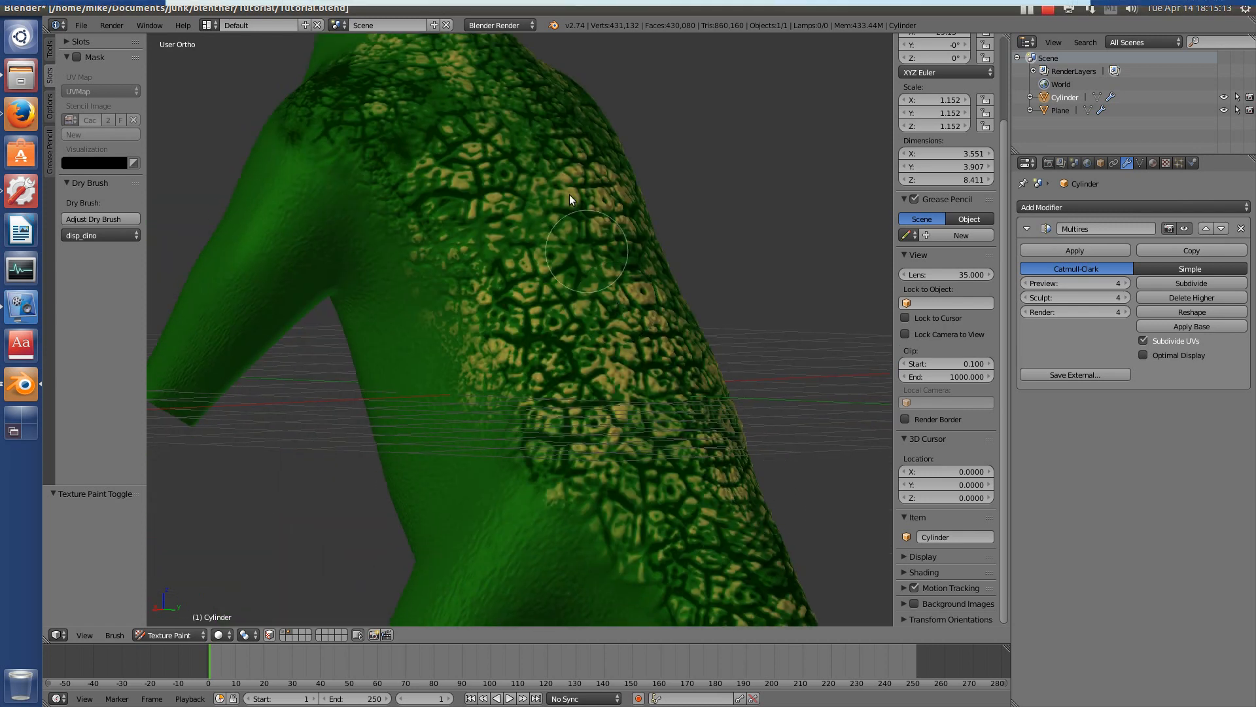
scroll(645, 367, up, 4)
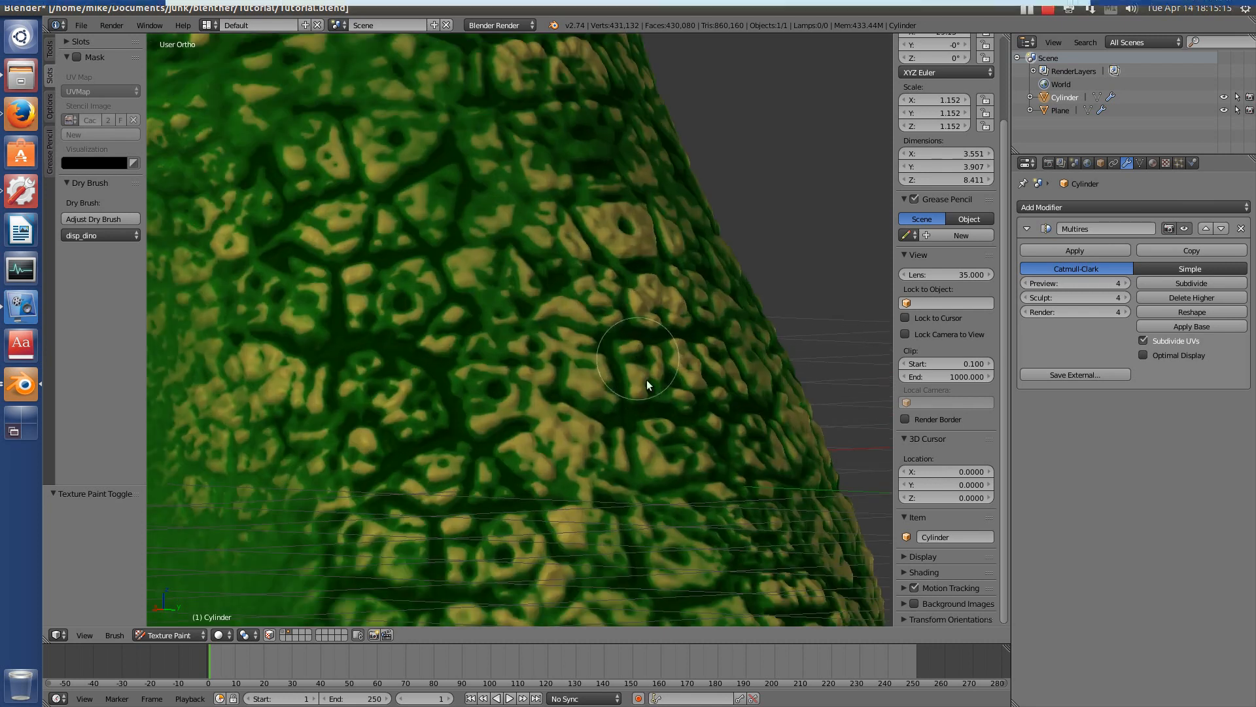
scroll(674, 354, down, 4)
middle_drag(692, 410, 382, 314)
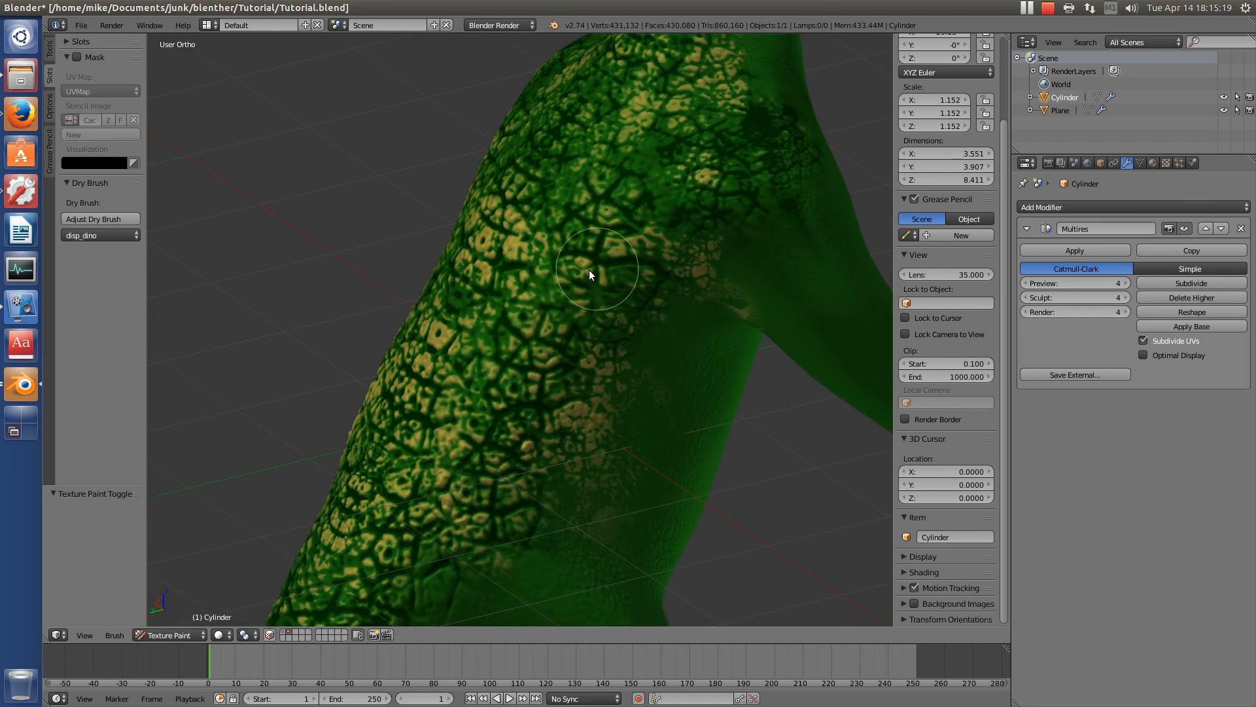
scroll(584, 551, down, 4)
middle_drag(470, 535, 496, 507)
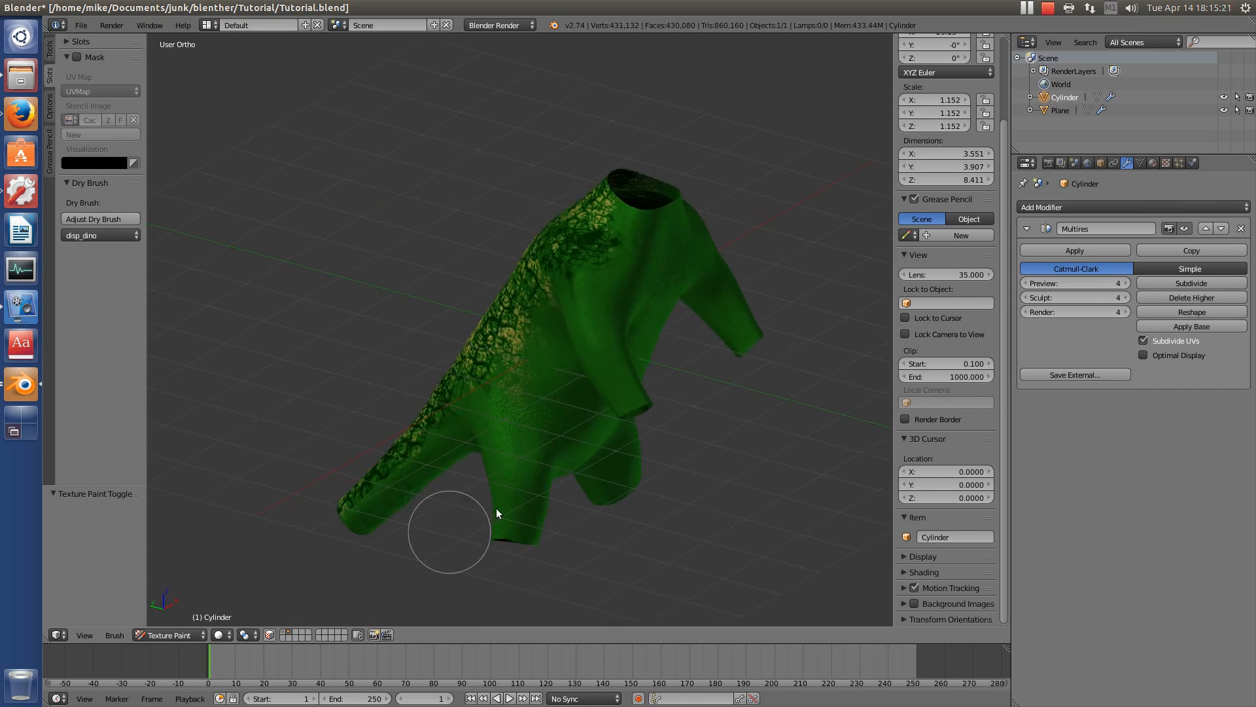
middle_drag(646, 434, 622, 411)
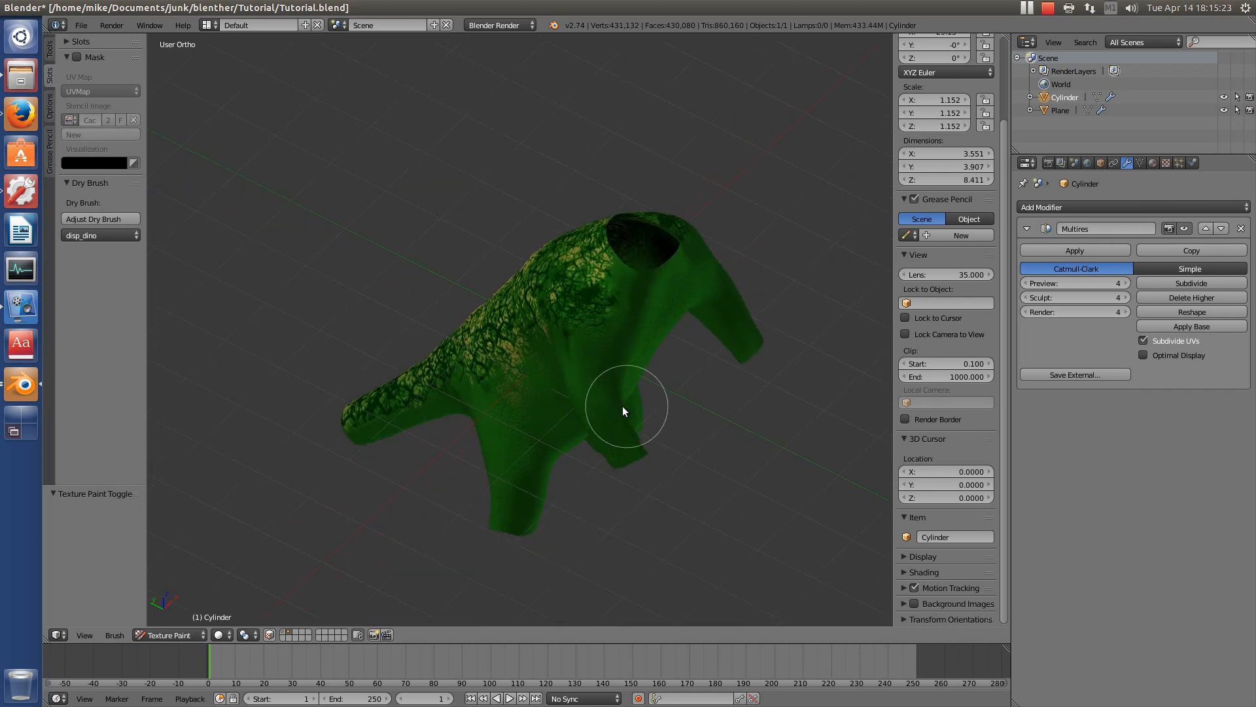